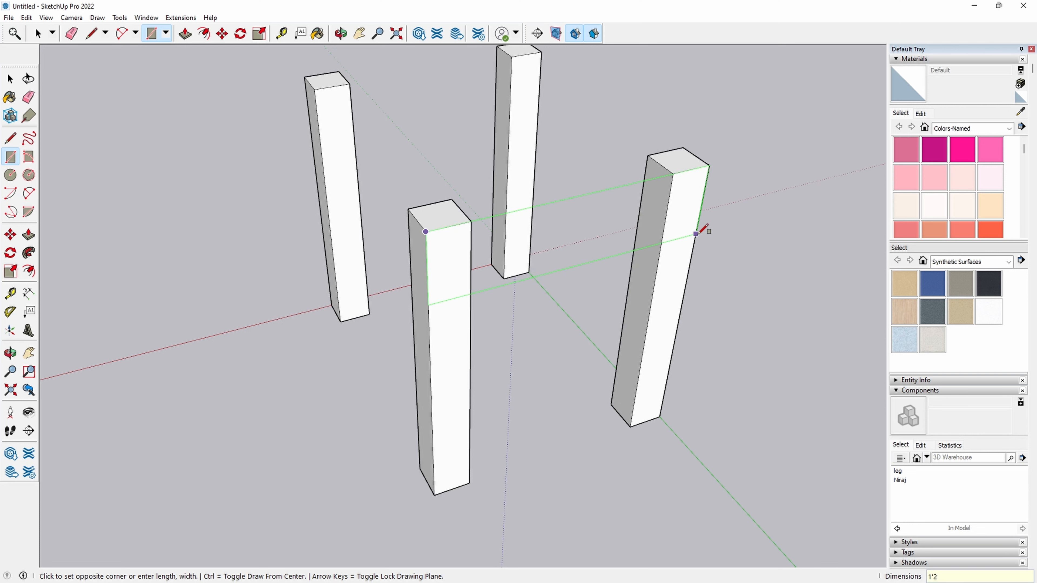
- Complete a 1'2" by 12" rectangle across the outer faces of two legs and push/pull it outward into a solid panel
{"action": "type", "text": "2"}
{"action": "key", "text": "Return"}
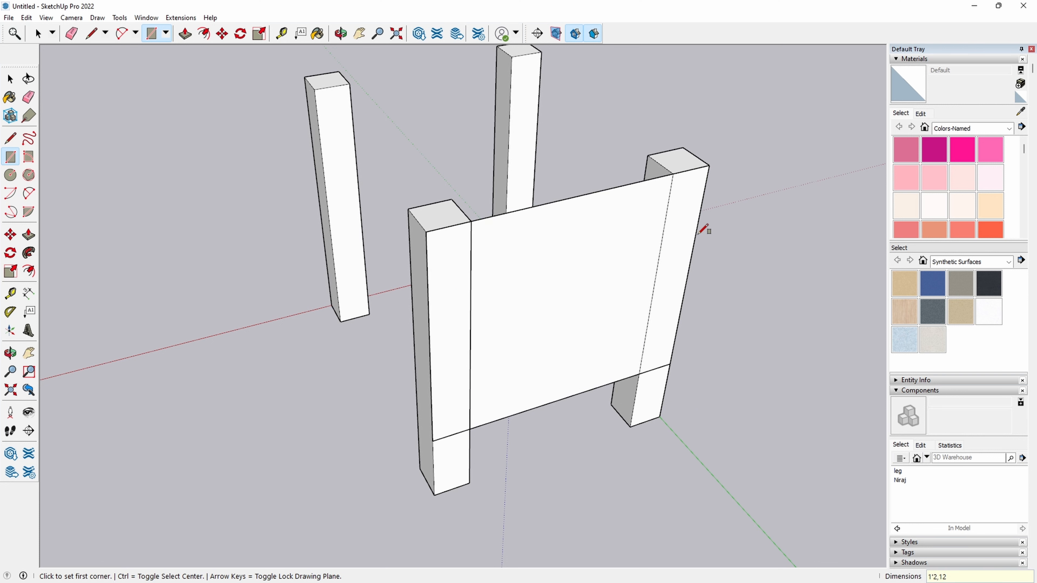
{"action": "key", "text": "space"}
{"action": "left_click", "coordinate": [524, 355]}
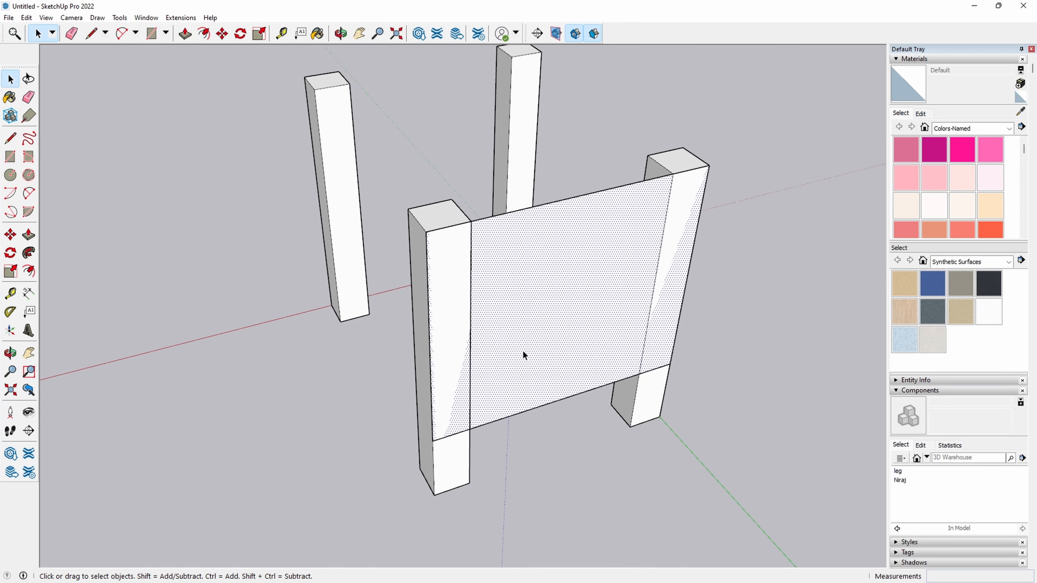
{"action": "key", "text": "p"}
{"action": "left_click", "coordinate": [541, 339]}
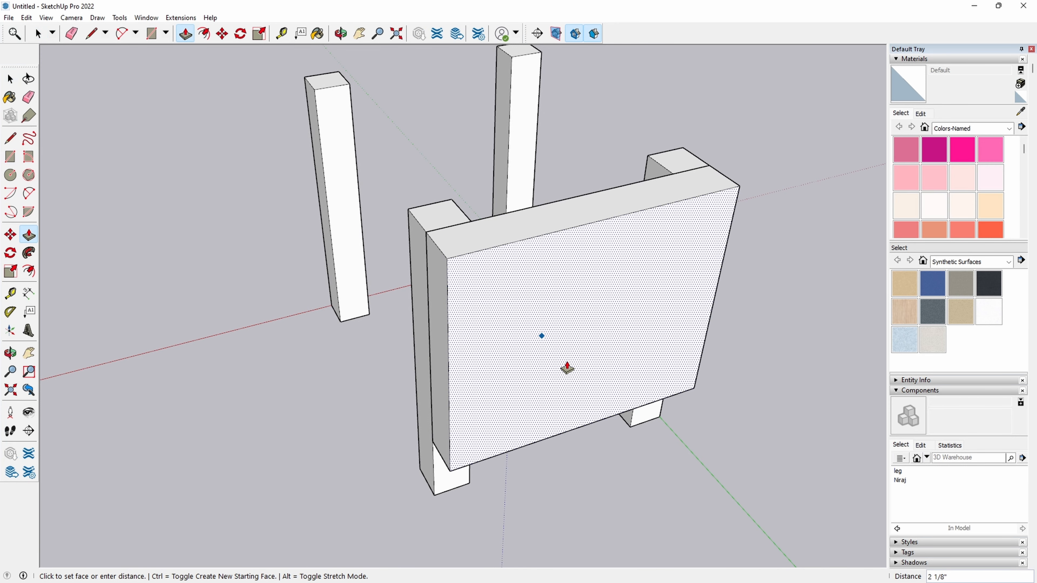
{"action": "left_click", "coordinate": [568, 367]}
{"action": "key", "text": "space"}
- Select all the geometry of the new panel and make it a group
{"action": "scroll", "coordinate": [589, 367], "scroll_direction": "up", "scroll_amount": 1}
{"action": "middle_click_drag", "start_coordinate": [541, 507], "coordinate": [474, 456]}
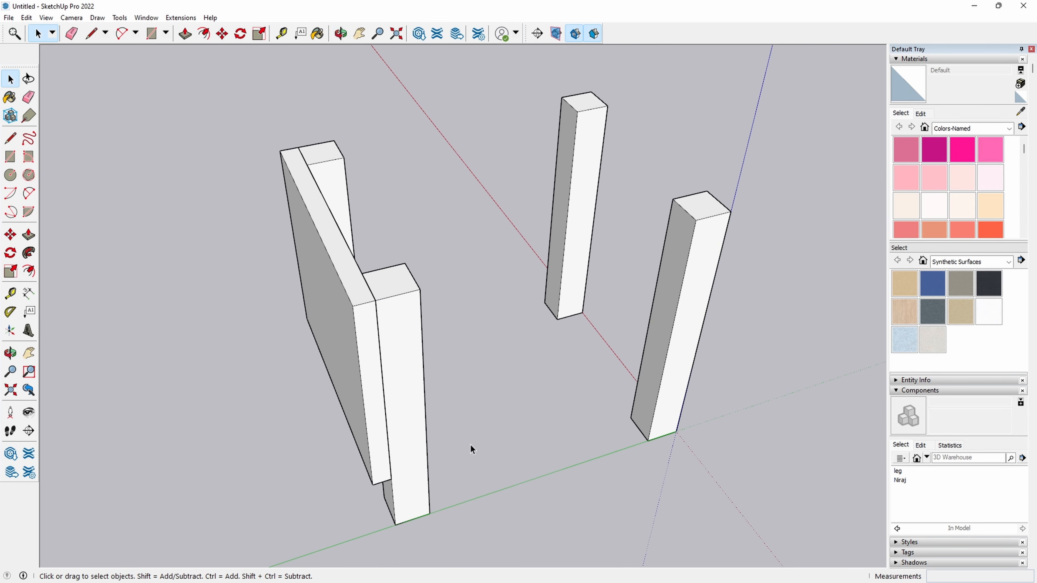
{"action": "triple_click", "coordinate": [366, 388]}
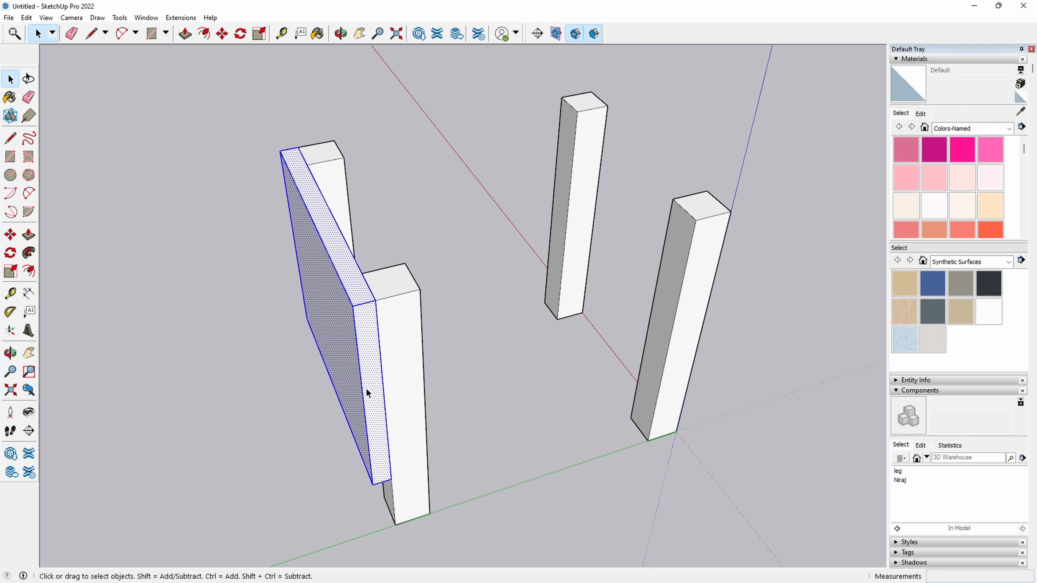
{"action": "right_click", "coordinate": [366, 389]}
{"action": "left_click", "coordinate": [452, 485]}
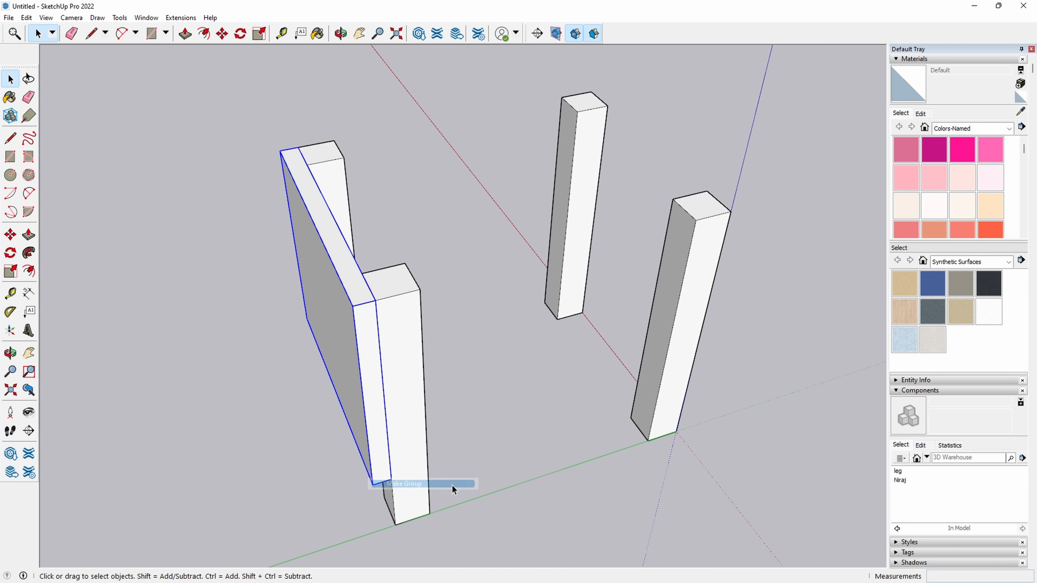
- Move the grouped panel from the outer face of its two legs to their inner face, keeping it level
{"action": "key", "text": "m"}
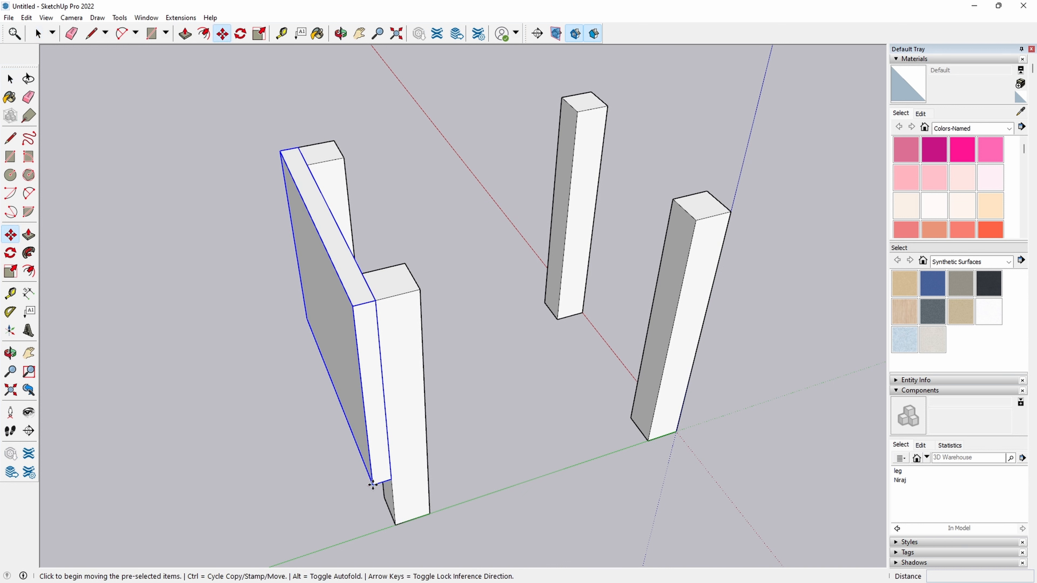
{"action": "left_click", "coordinate": [373, 485]}
{"action": "left_click", "coordinate": [429, 461]}
- Copy the panel 1'1" across to the inner face of the opposite pair of legs
{"action": "middle_click_drag", "start_coordinate": [472, 461], "coordinate": [568, 416]}
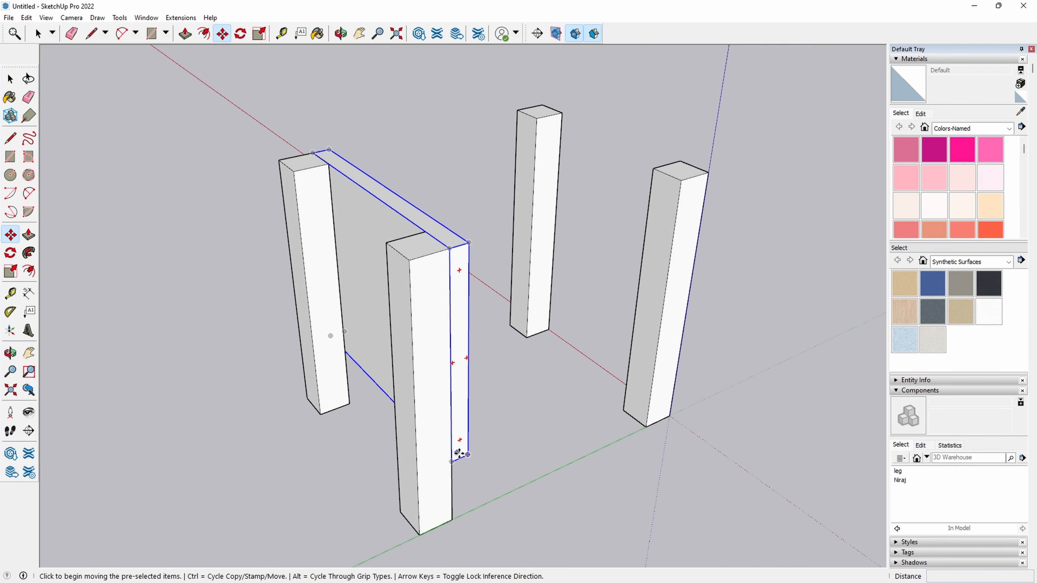
{"action": "left_click", "coordinate": [473, 454]}
{"action": "key", "text": "ctrl"}
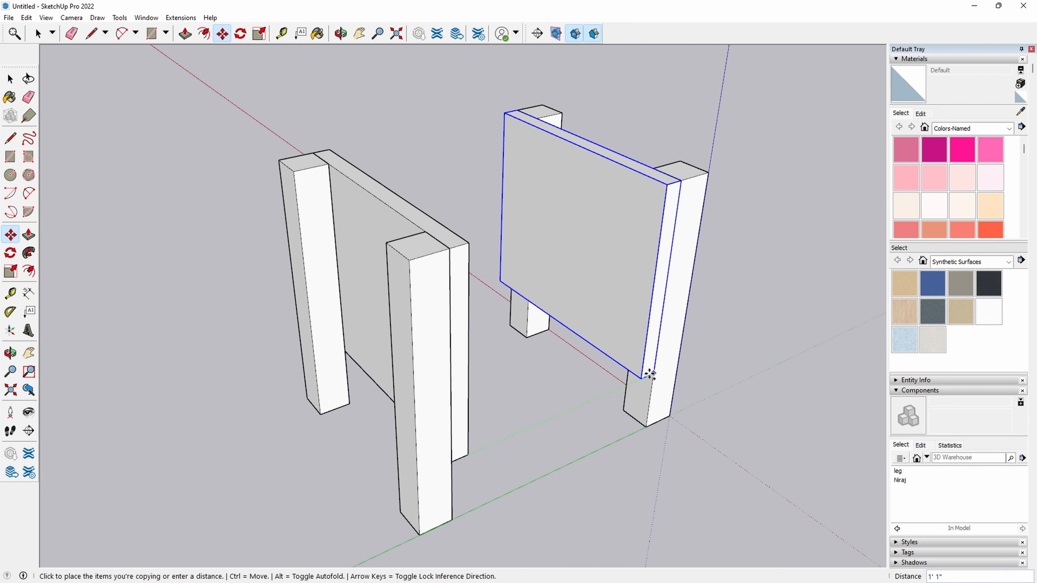
{"action": "left_click", "coordinate": [650, 373]}
- Place another copy of the panel in the open space between the two panels, about 4 3/4" from its source
{"action": "middle_click_drag", "start_coordinate": [725, 352], "coordinate": [322, 355]}
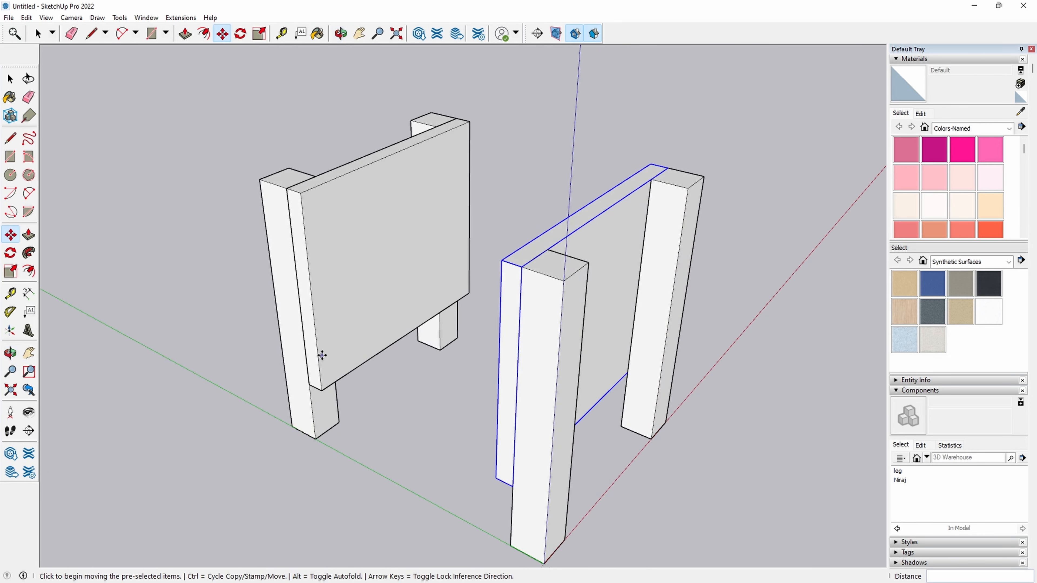
{"action": "left_click", "coordinate": [328, 356]}
{"action": "key", "text": "Escape"}
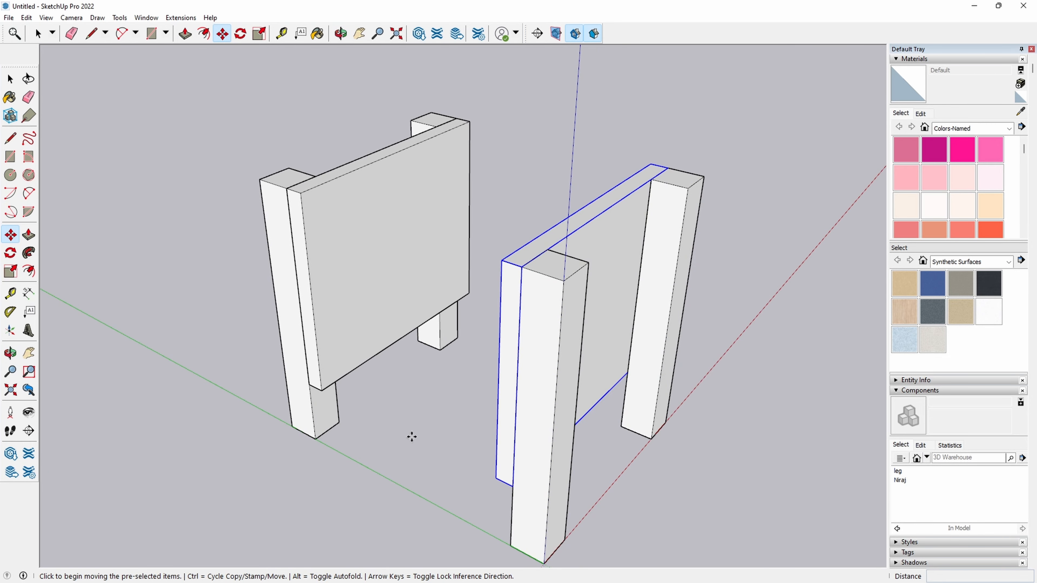
{"action": "left_click", "coordinate": [492, 477]}
{"action": "key", "text": "ctrl"}
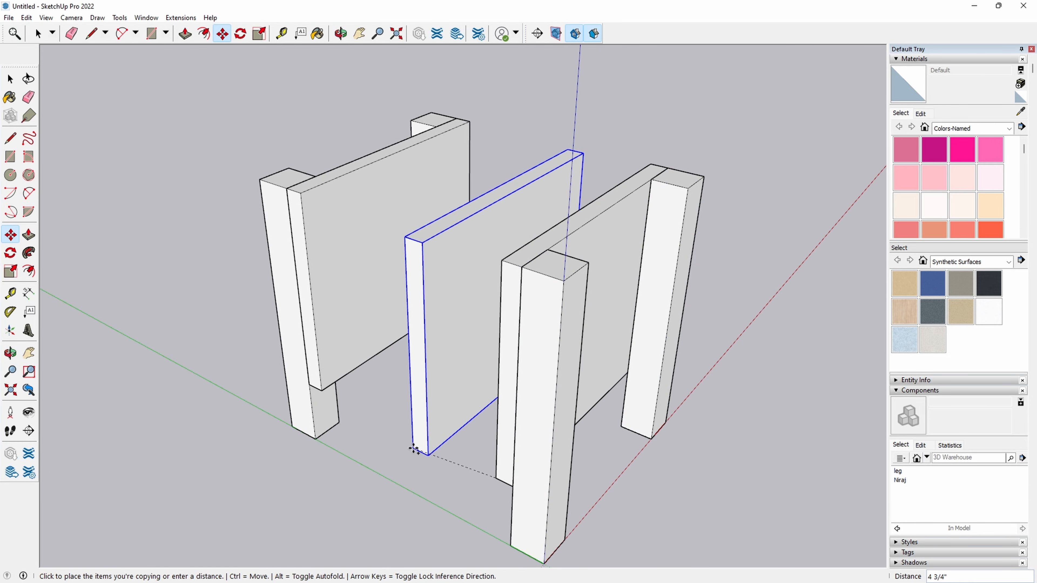
{"action": "left_click", "coordinate": [364, 457]}
- Rotate the middle panel copy 90 degrees horizontally about its upper corner so it stands perpendicular to the other panels
{"action": "left_click", "coordinate": [10, 253]}
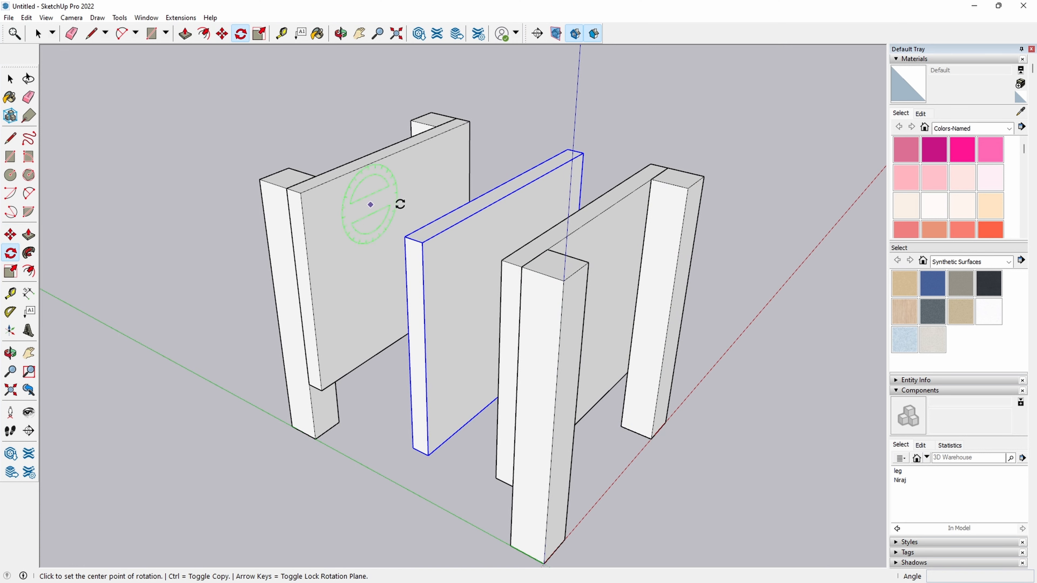
{"action": "middle_click_drag", "start_coordinate": [411, 237], "coordinate": [507, 273]}
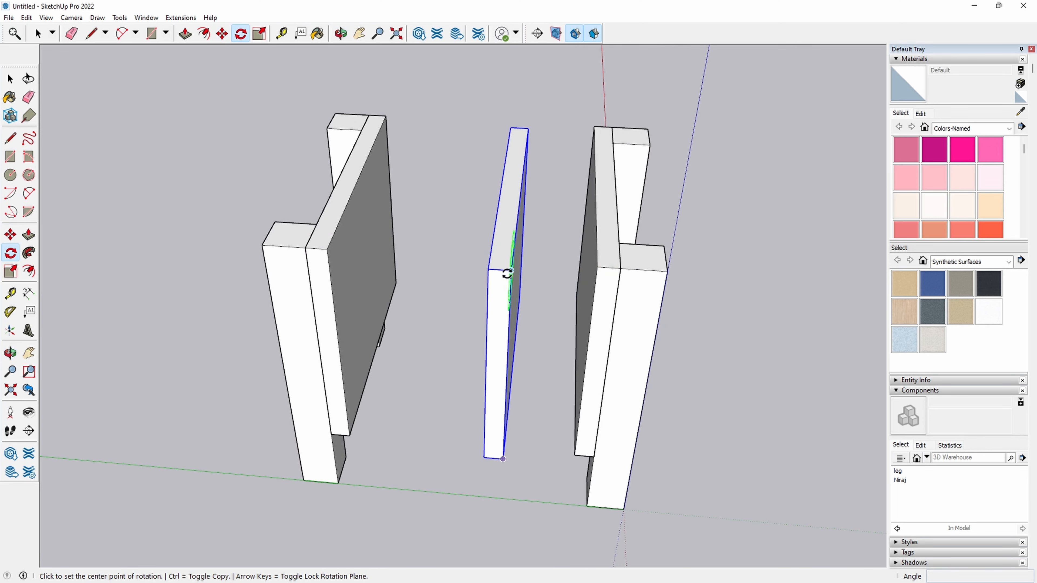
{"action": "left_click", "coordinate": [488, 270]}
{"action": "left_click", "coordinate": [510, 127]}
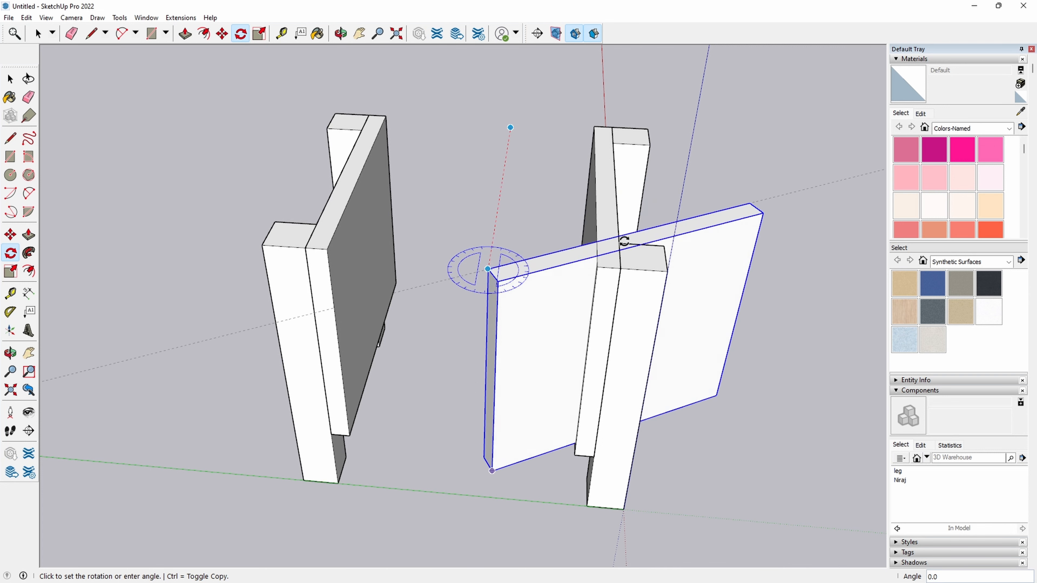
{"action": "left_click", "coordinate": [635, 281]}
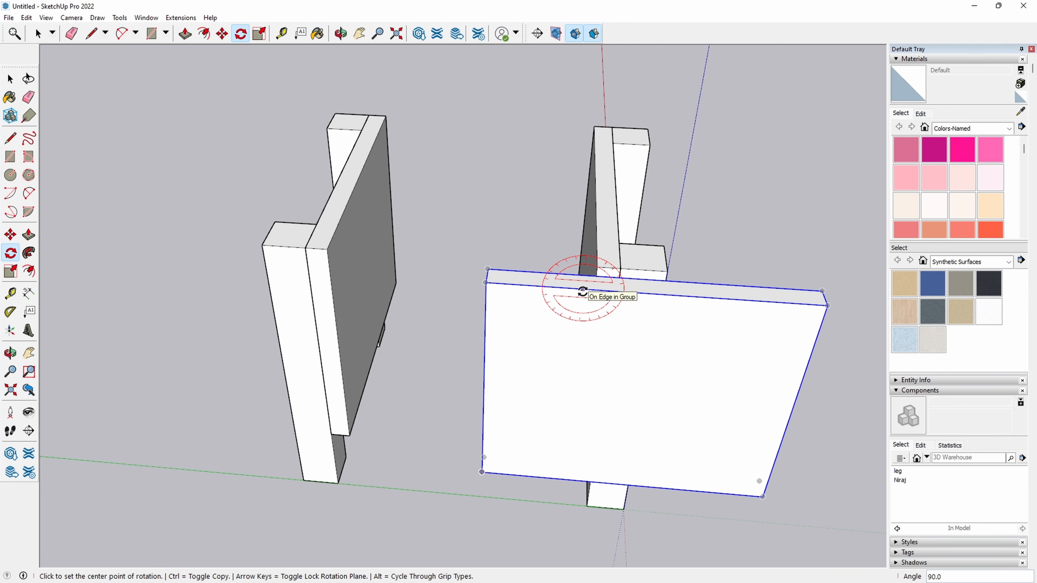
- Move the rotated panel by its upper corner onto the outer top corner of the leg to close one open side
{"action": "key", "text": "m"}
{"action": "left_click", "coordinate": [477, 272]}
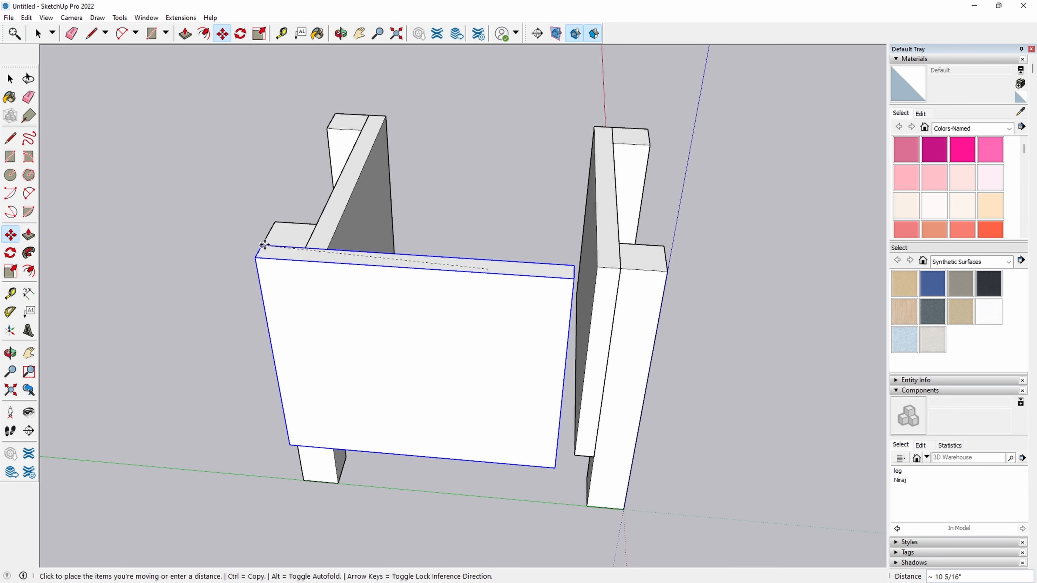
{"action": "left_click", "coordinate": [265, 244]}
{"action": "middle_click_drag", "start_coordinate": [271, 241], "coordinate": [206, 245]}
- Open the rotated panel's group and push/pull its end face out to reach the far leg's outer edge
{"action": "key", "text": "space"}
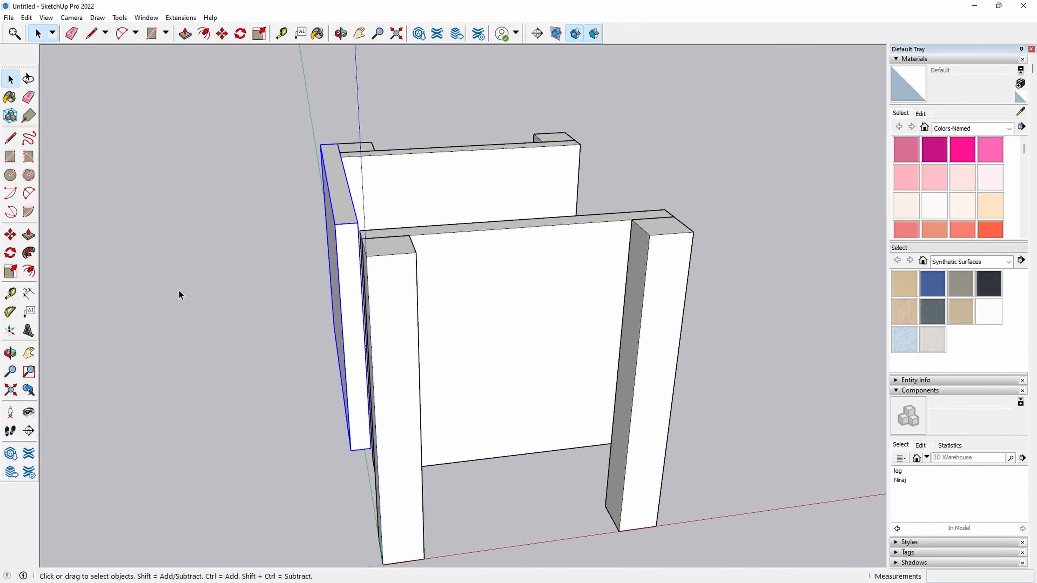
{"action": "key", "text": "p"}
{"action": "key", "text": "space"}
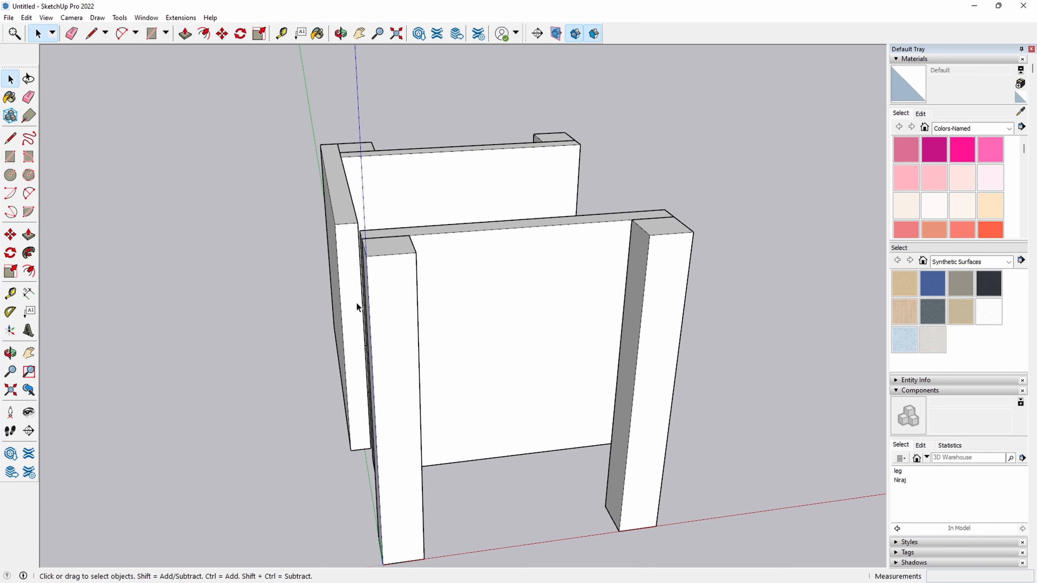
{"action": "triple_click", "coordinate": [357, 305]}
{"action": "key", "text": "p"}
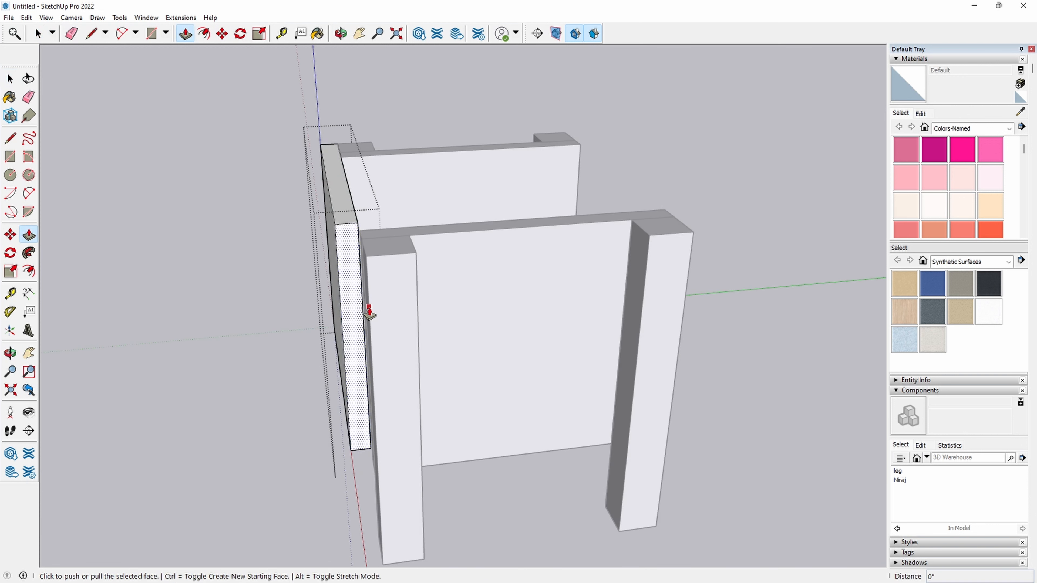
{"action": "left_click", "coordinate": [369, 312]}
{"action": "left_click", "coordinate": [368, 327]}
{"action": "key", "text": "space"}
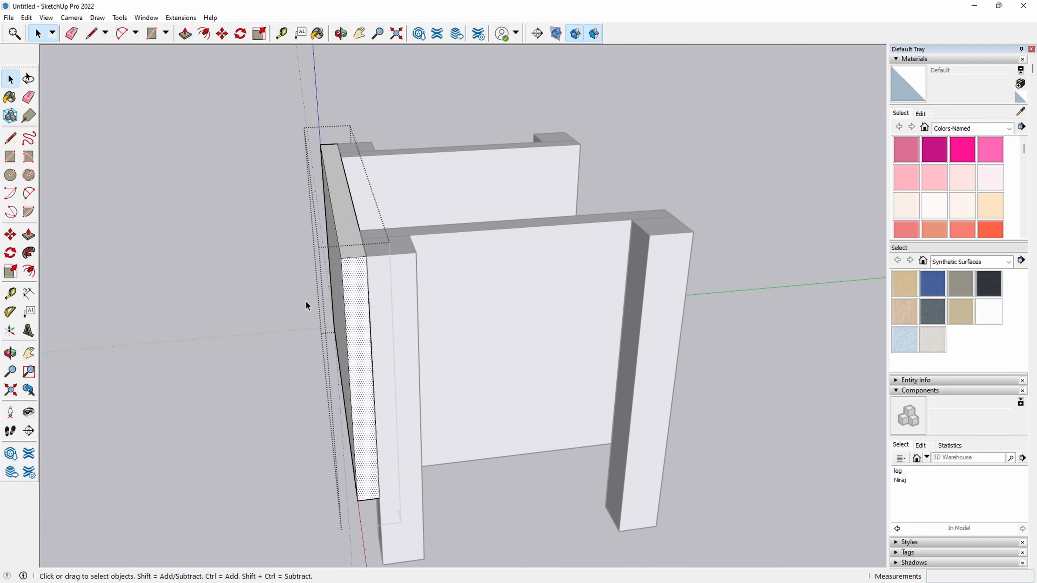
- Copy the lengthened panel 1'3" across to the outer side of the opposite legs
{"action": "left_click", "coordinate": [316, 303]}
{"action": "key", "text": "m"}
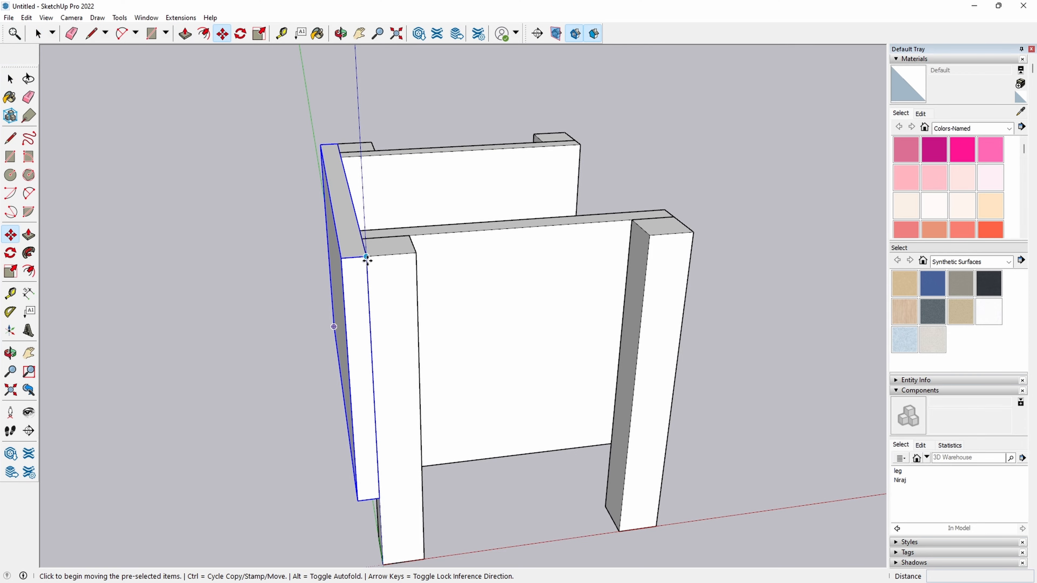
{"action": "left_click", "coordinate": [343, 259]}
{"action": "key", "text": "ctrl"}
{"action": "left_click", "coordinate": [694, 232]}
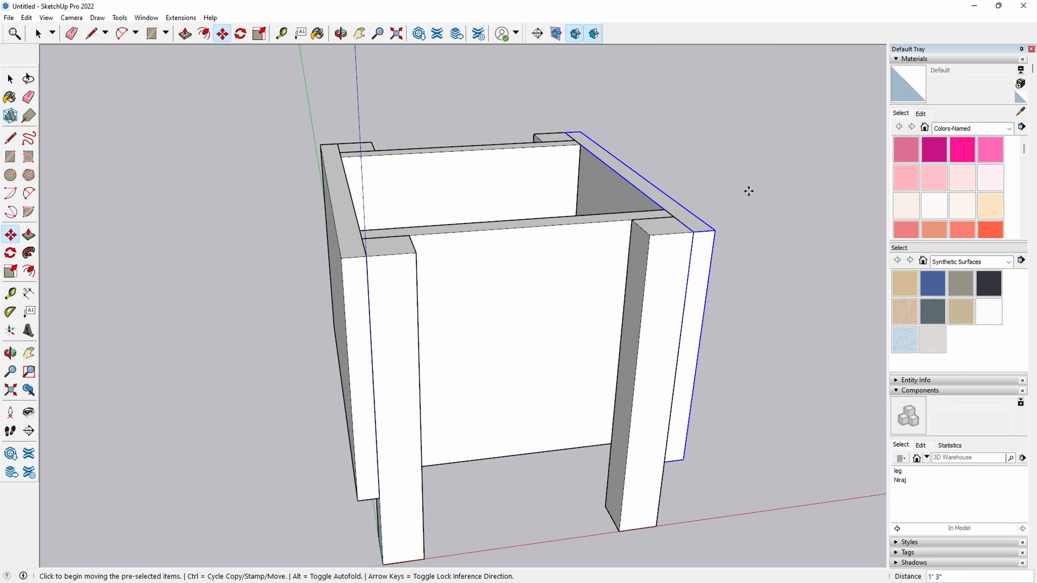
{"action": "key", "text": "space"}
- Move one of the two inner panels outward so it sits against the outer faces of its legs
{"action": "middle_click_drag", "start_coordinate": [756, 179], "coordinate": [72, 299]}
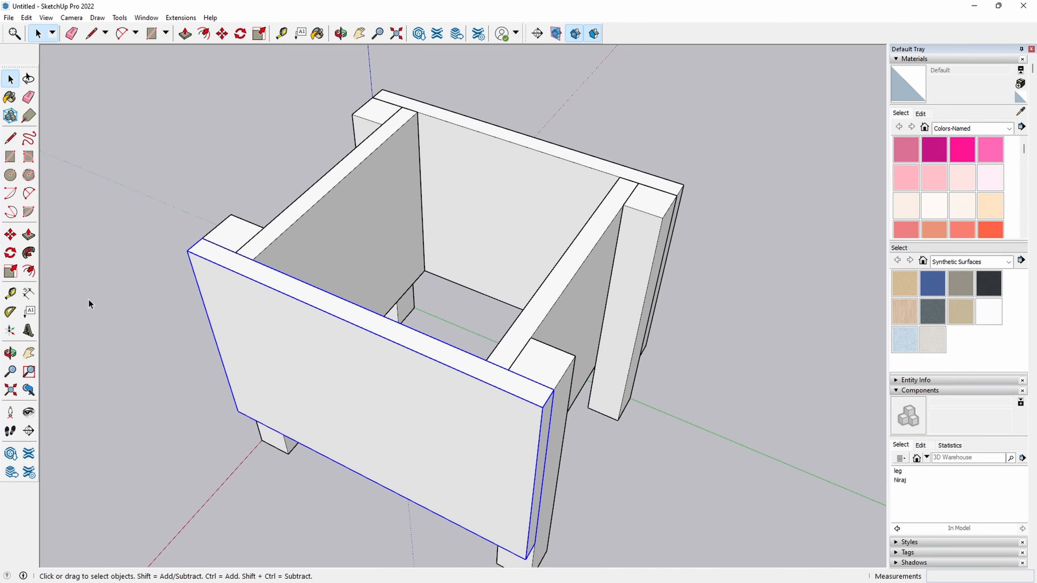
{"action": "middle_click_drag", "start_coordinate": [207, 342], "coordinate": [507, 331]}
{"action": "left_click", "coordinate": [507, 330]}
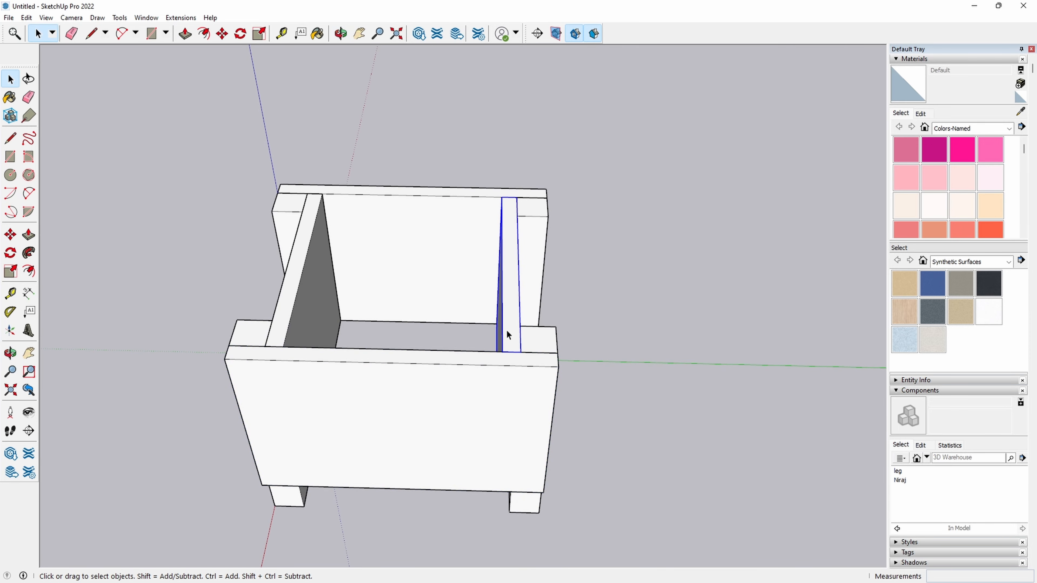
{"action": "key", "text": "m"}
{"action": "left_click", "coordinate": [502, 202]}
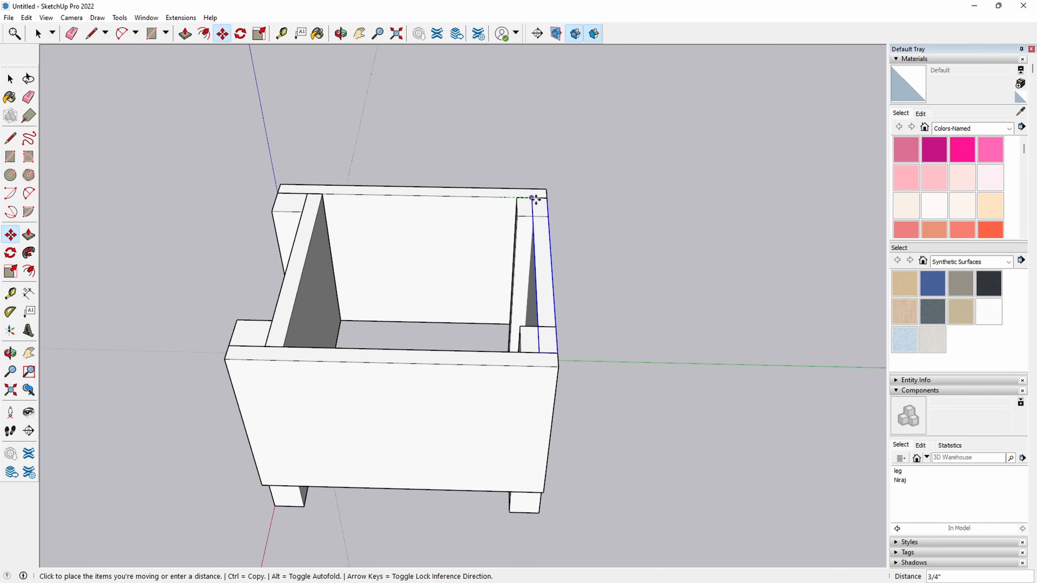
{"action": "left_click", "coordinate": [550, 199]}
- Move the remaining inner panel outward to the outer faces of its legs and clear the selection
{"action": "key", "text": "space"}
{"action": "left_click", "coordinate": [303, 268]}
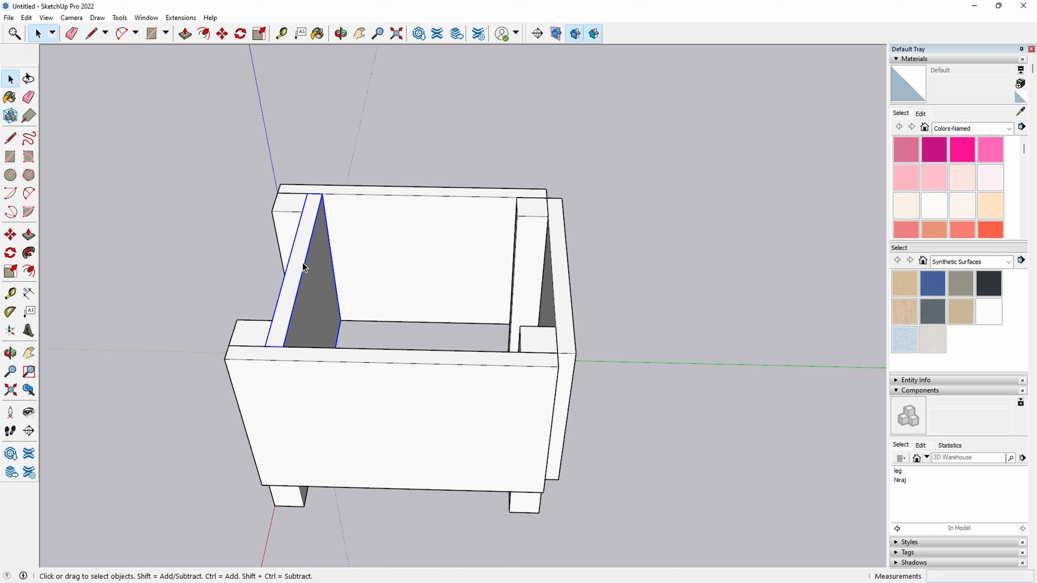
{"action": "key", "text": "m"}
{"action": "left_click", "coordinate": [307, 195]}
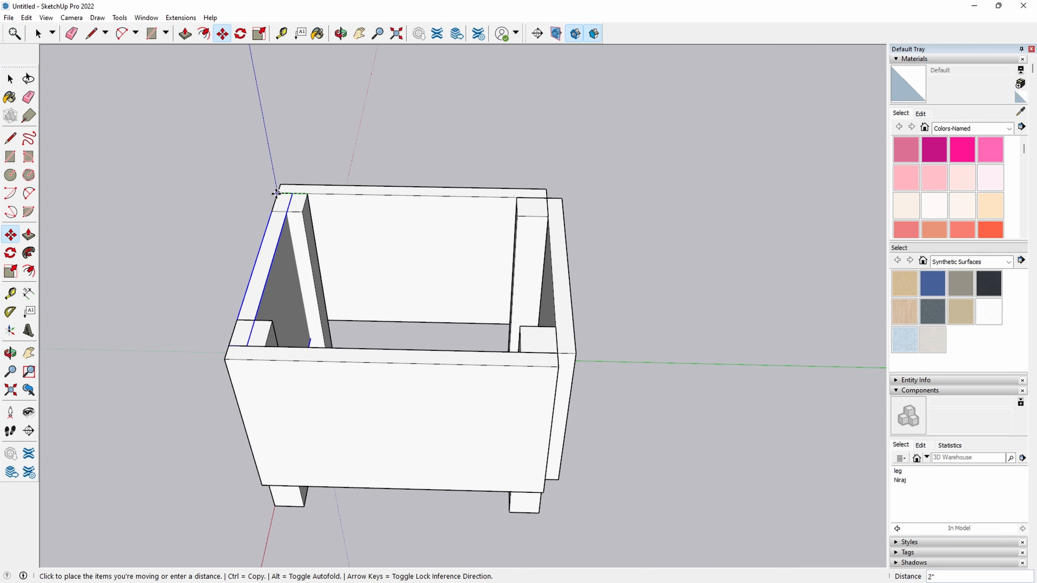
{"action": "left_click", "coordinate": [278, 196]}
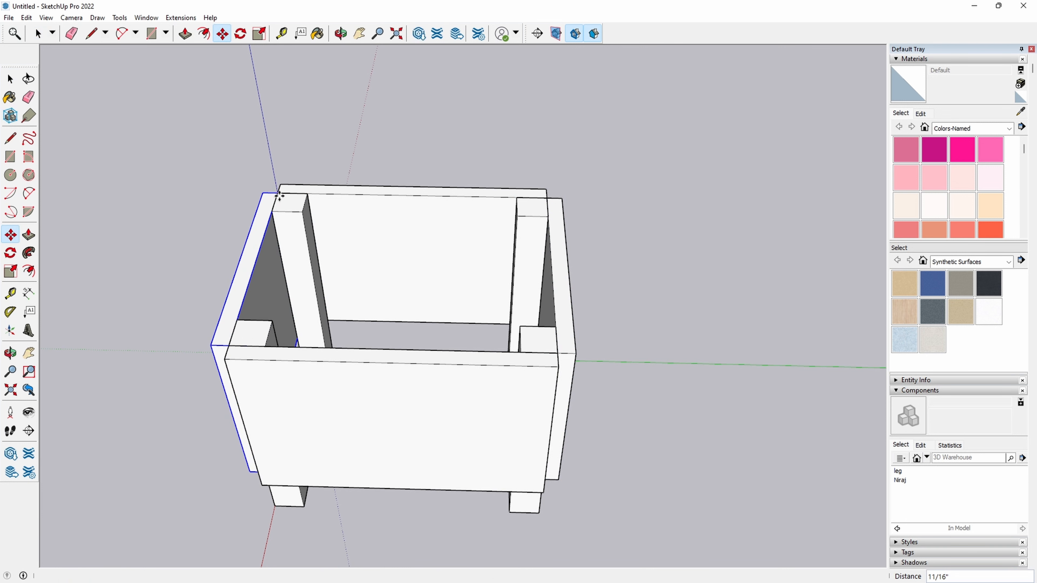
{"action": "key", "text": "space"}
{"action": "left_click", "coordinate": [154, 215]}
- Shorten one of the lengthened panels by pushing its bottom face upward inside its group, leaving its lower legs exposed
{"action": "middle_click_drag", "start_coordinate": [154, 215], "coordinate": [678, 339]}
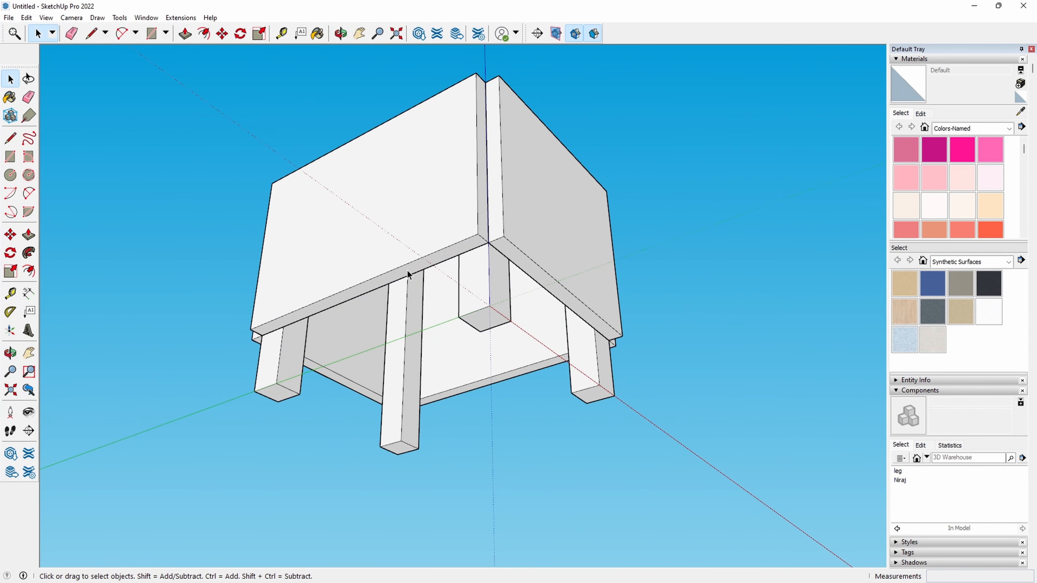
{"action": "double_click", "coordinate": [408, 271]}
{"action": "triple_click", "coordinate": [409, 272]}
{"action": "left_click", "coordinate": [410, 274]}
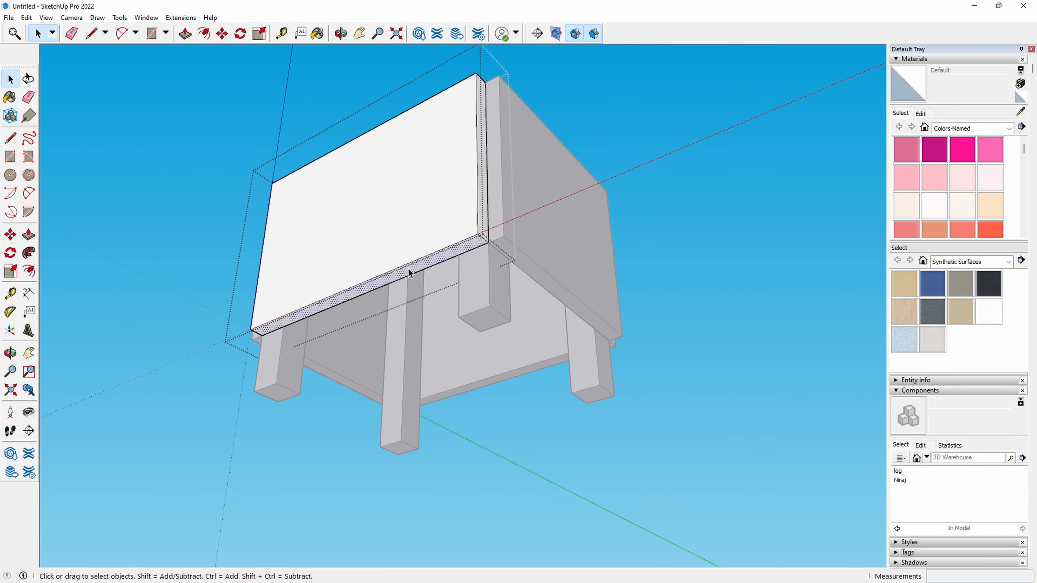
{"action": "key", "text": "p"}
{"action": "left_click", "coordinate": [411, 273]}
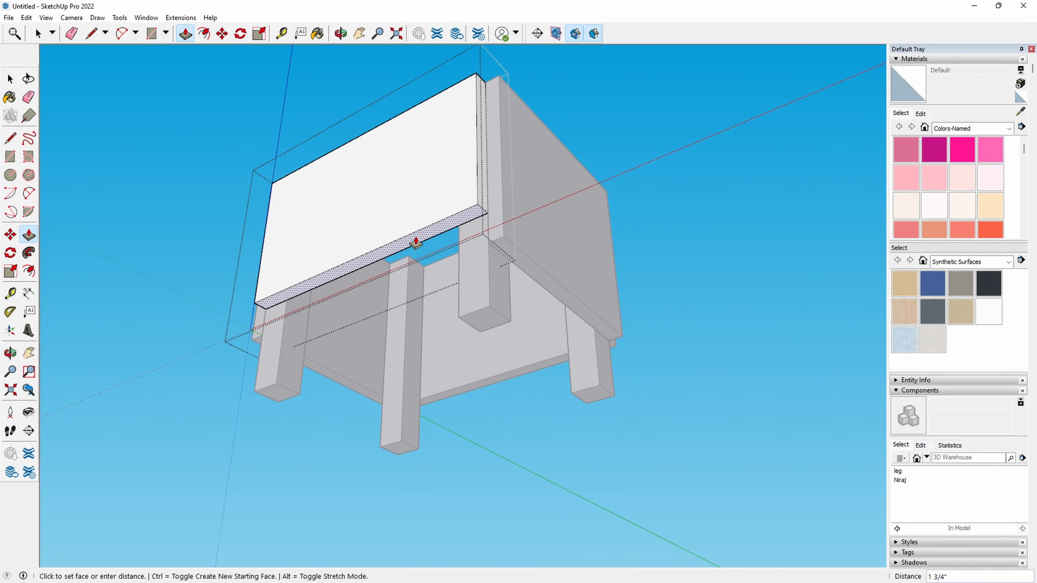
{"action": "left_click", "coordinate": [416, 227]}
{"action": "key", "text": "space"}
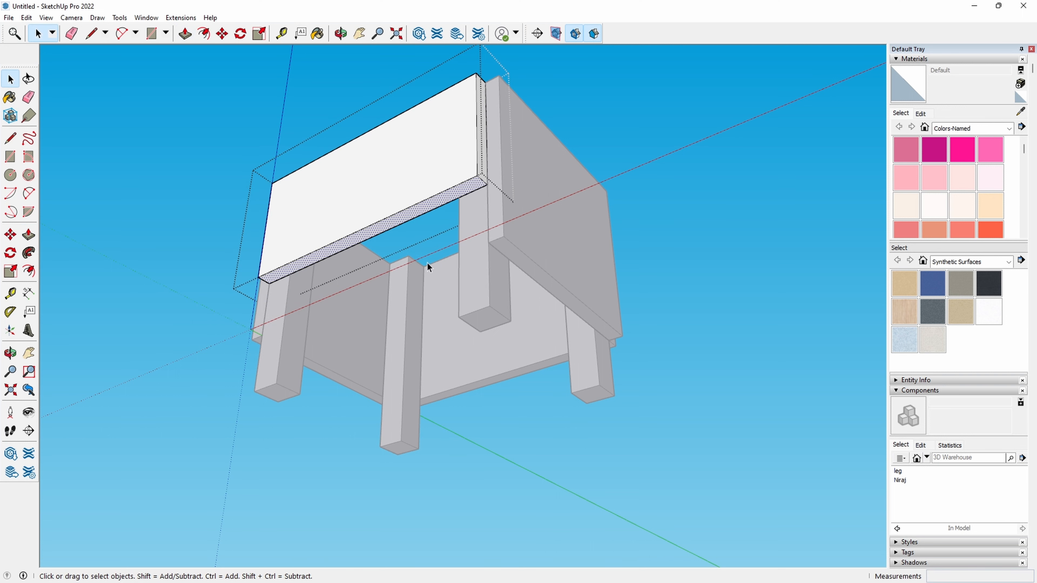
{"action": "left_click", "coordinate": [147, 271]}
- Measure the shortened panel from its top edge downward with the Tape Measure tool
{"action": "key", "text": "t"}
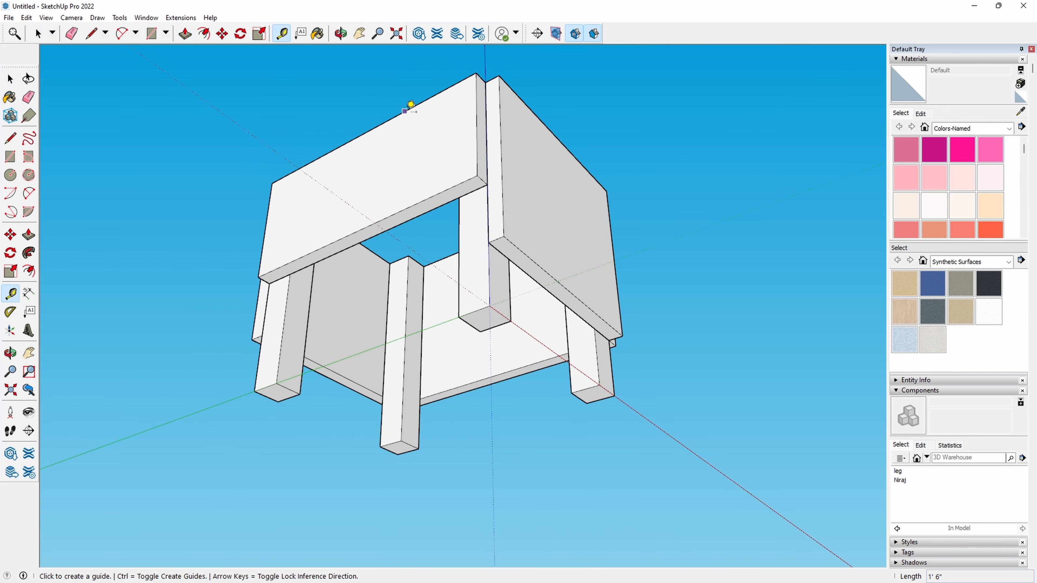
{"action": "left_click", "coordinate": [405, 111]}
{"action": "left_click", "coordinate": [395, 205]}
{"action": "middle_click_drag", "start_coordinate": [669, 162], "coordinate": [437, 151]}
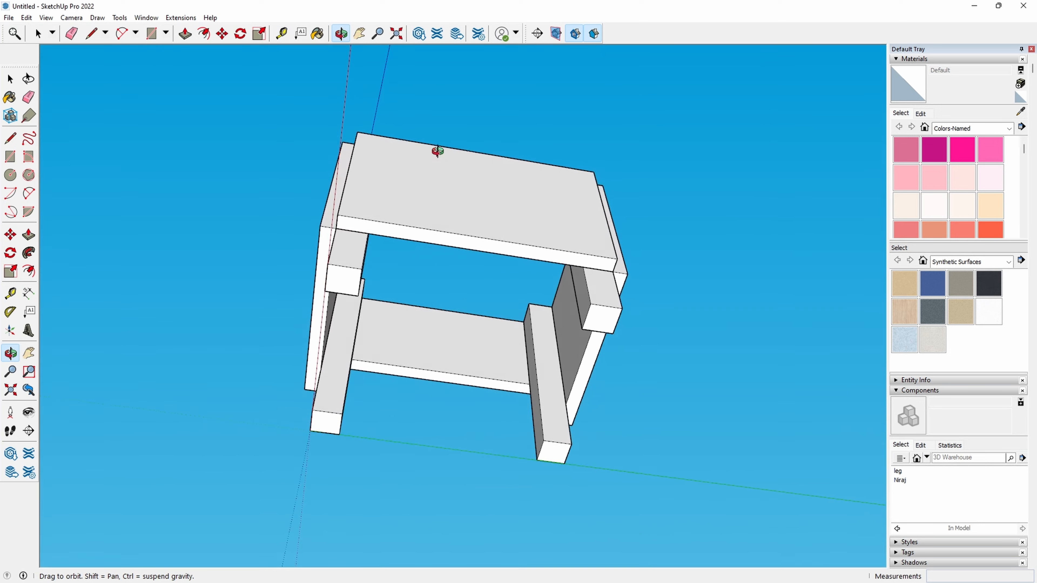
- Adjust the bottom face of the front panel inside its group to line up with the neighbouring panels' lower edges
{"action": "key", "text": "space"}
{"action": "double_click", "coordinate": [441, 236]}
{"action": "left_click", "coordinate": [442, 240]}
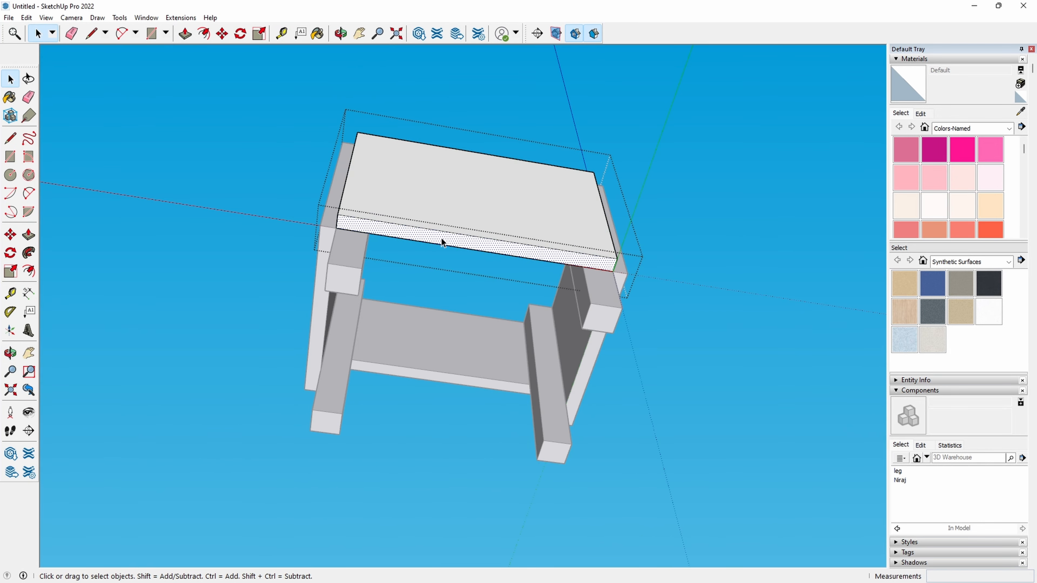
{"action": "key", "text": "p"}
{"action": "left_click", "coordinate": [439, 239]}
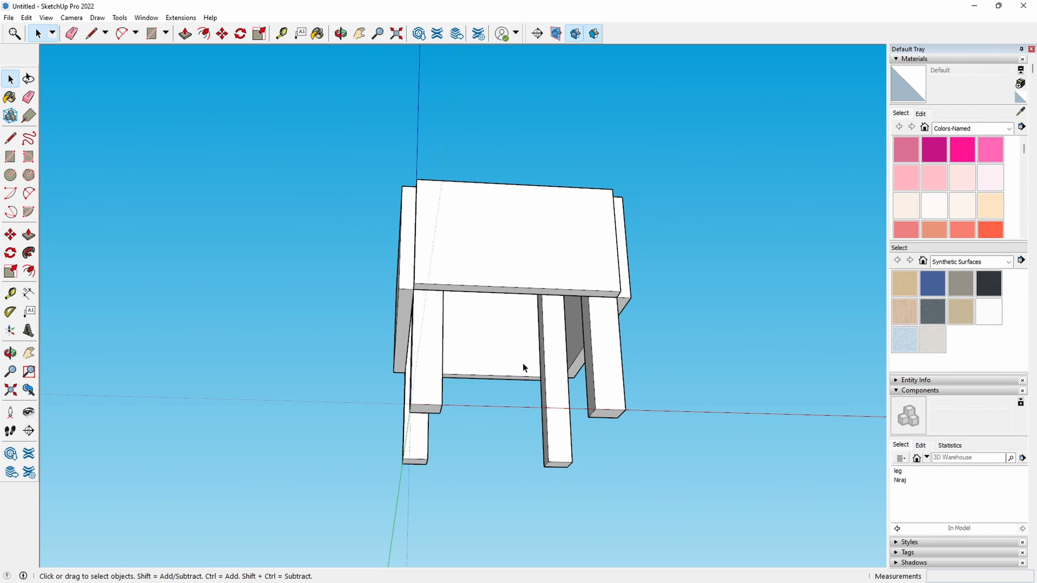
- Draw a 1.5 by 1.5 inch square on top of the outer corner where two side panels meet
{"action": "middle_click_drag", "start_coordinate": [639, 157], "coordinate": [648, 331]}
{"action": "scroll", "coordinate": [569, 313], "scroll_direction": "up", "scroll_amount": 6}
{"action": "key", "text": "r"}
{"action": "left_click", "coordinate": [528, 273]}
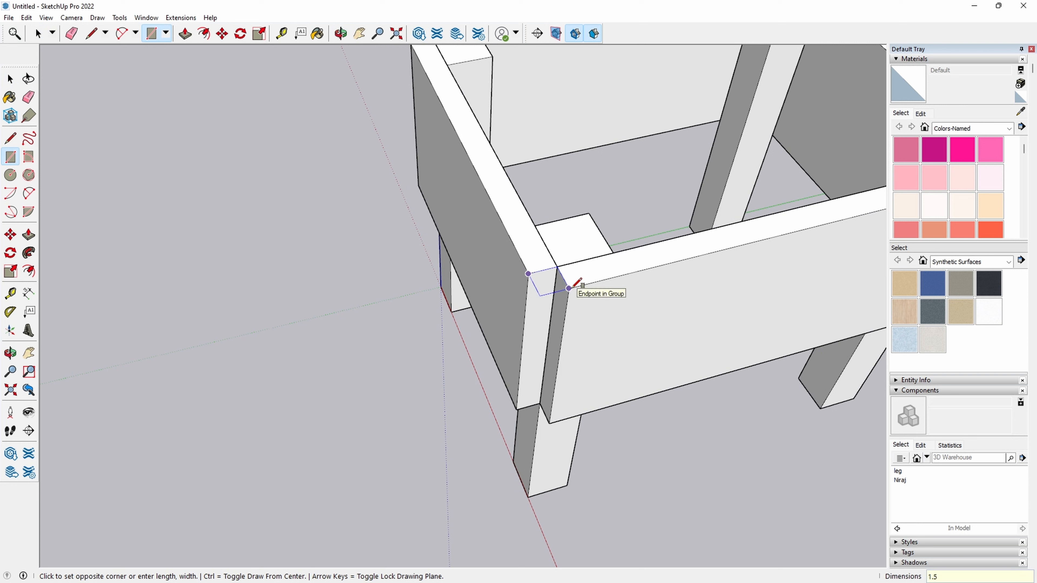
{"action": "type", "text": "1.5,1.5"}
{"action": "key", "text": "Return"}
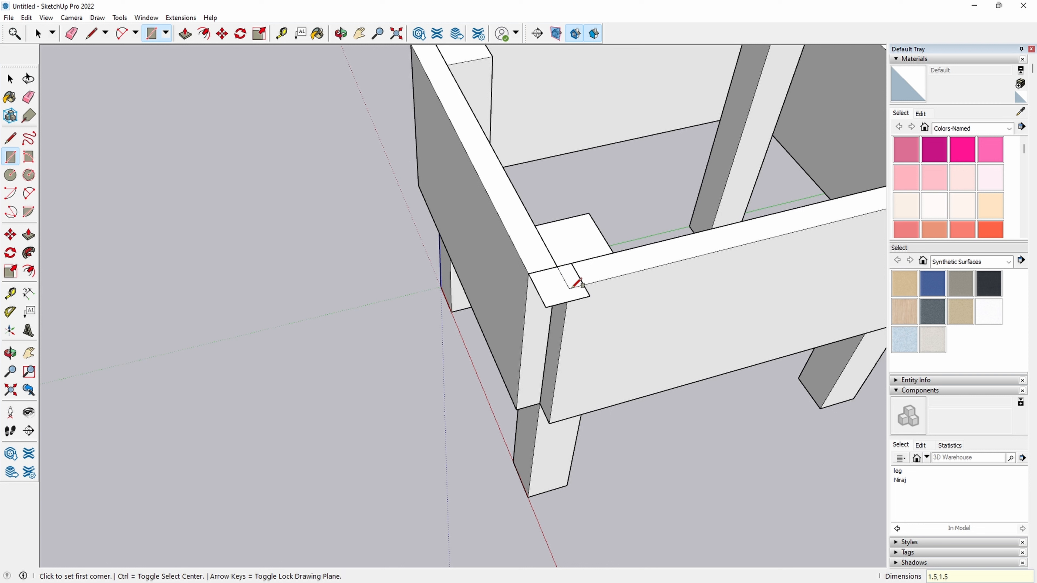
- Move the square 1/2" so its inner corner sits on the point where the two panels meet
{"action": "key", "text": "space"}
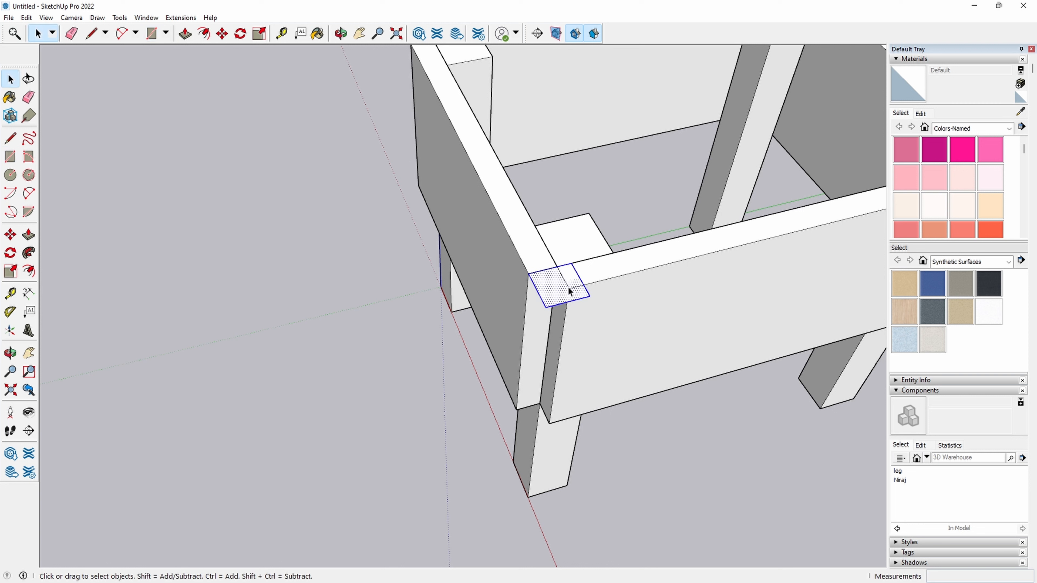
{"action": "key", "text": "m"}
{"action": "left_click", "coordinate": [572, 264]}
{"action": "left_click", "coordinate": [558, 268]}
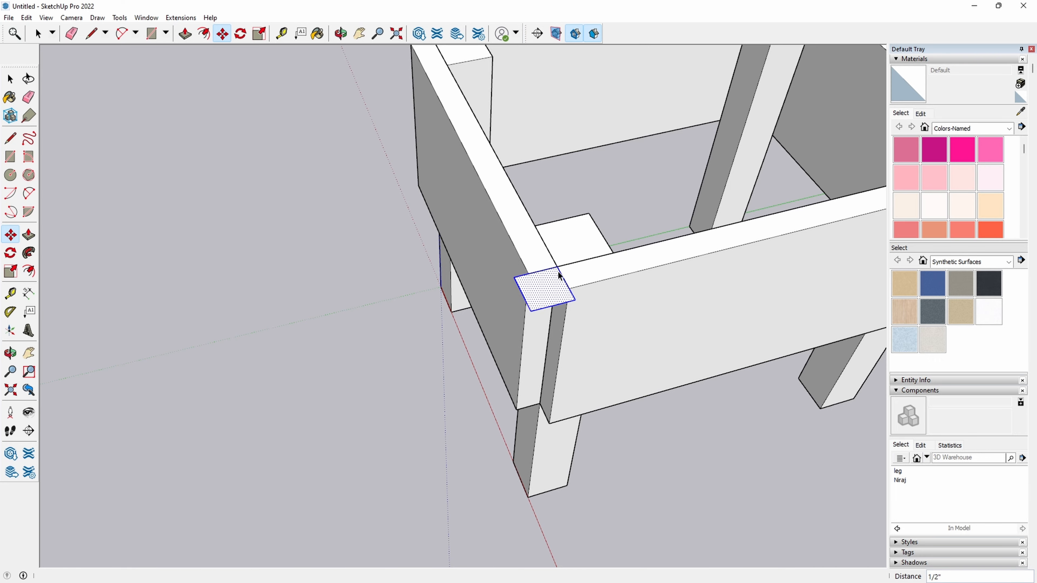
{"action": "key", "text": "space"}
- Extrude the corner square downward to the bottom edge of the side panels
{"action": "middle_click_drag", "start_coordinate": [541, 416], "coordinate": [573, 203]}
{"action": "middle_click_drag", "start_coordinate": [597, 255], "coordinate": [583, 149]}
{"action": "key", "text": "p"}
{"action": "left_click", "coordinate": [541, 54]}
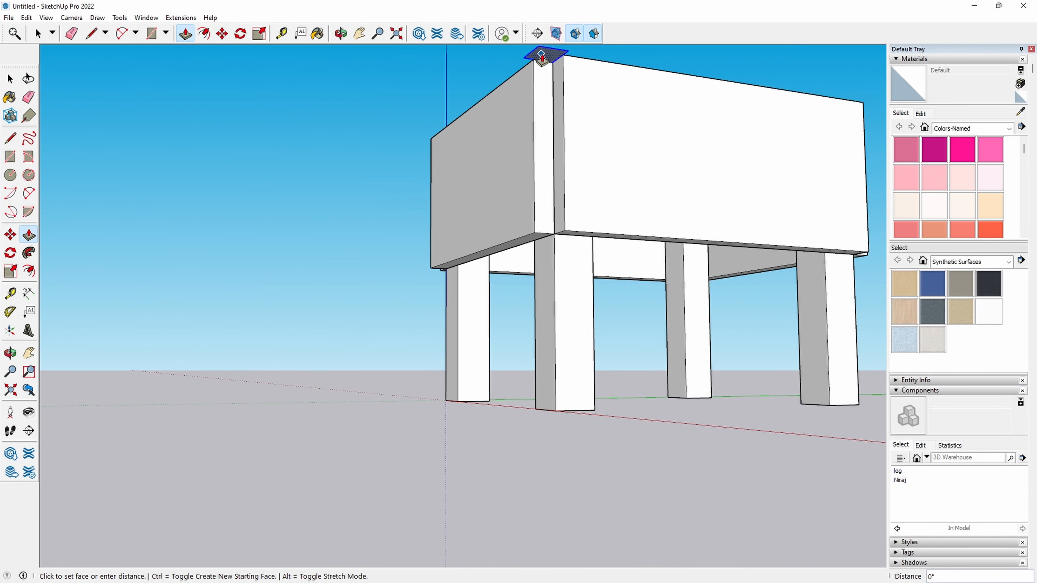
{"action": "left_click", "coordinate": [530, 244]}
{"action": "key", "text": "space"}
- Turn the whole corner post into a component named trim
{"action": "middle_click_drag", "start_coordinate": [648, 396], "coordinate": [386, 466]}
{"action": "triple_click", "coordinate": [378, 306]}
{"action": "right_click", "coordinate": [378, 305]}
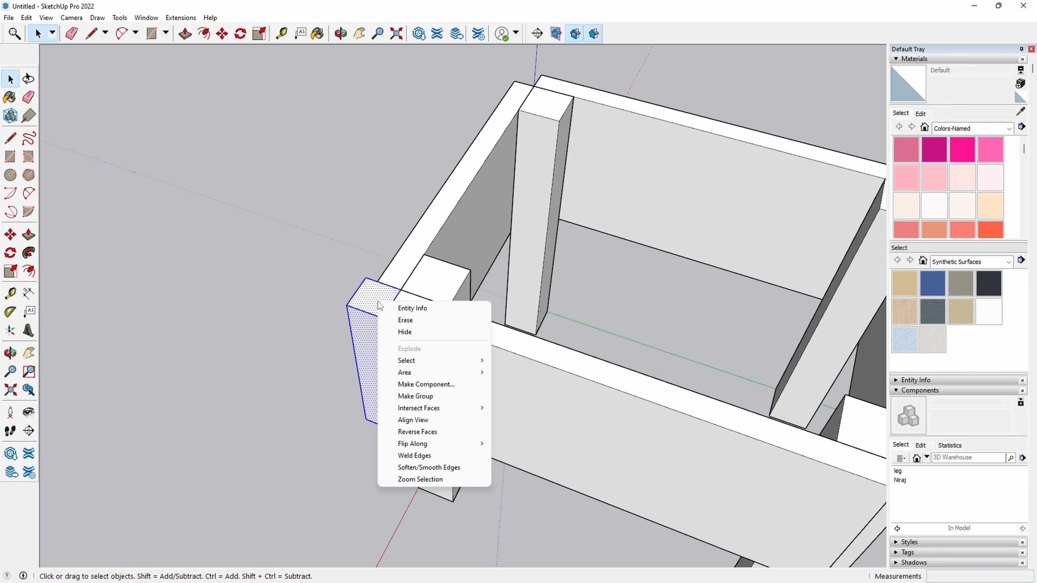
{"action": "left_click", "coordinate": [425, 386]}
{"action": "type", "text": "trim"}
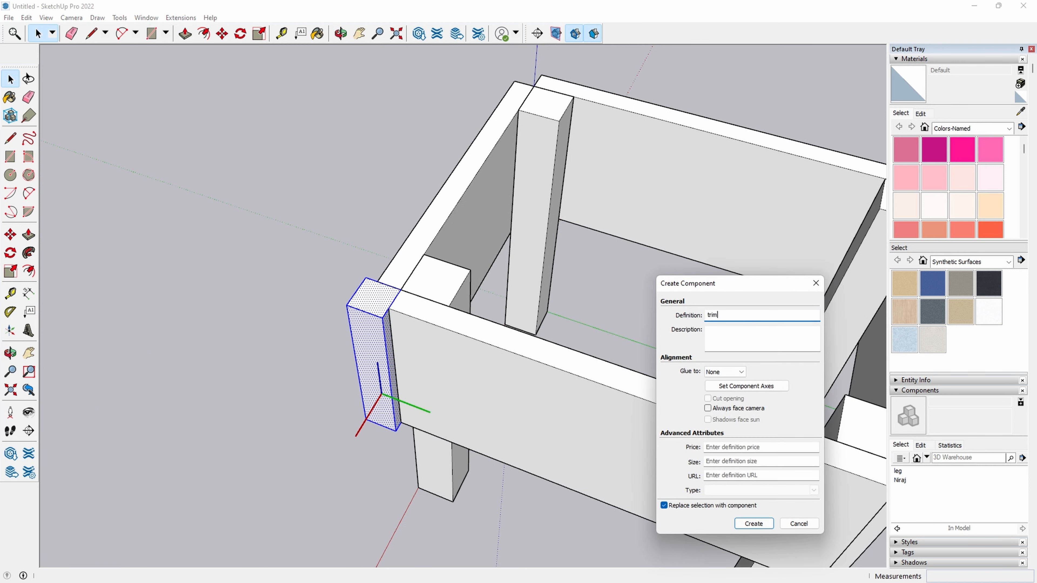
{"action": "key", "text": "Return"}
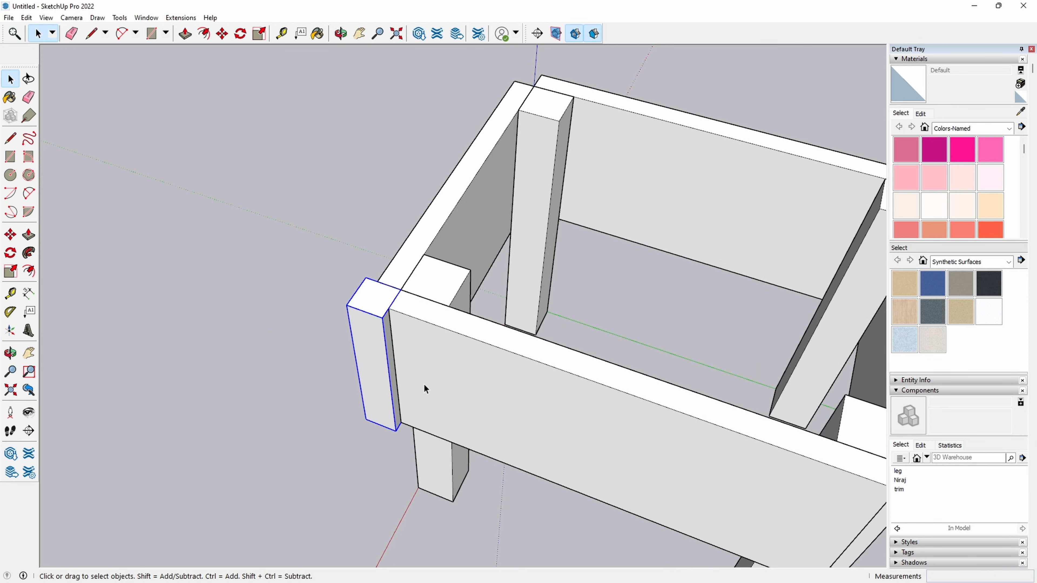
- Copy the trim component to the diagonally opposite corner, aligned with the point where the panels meet
{"action": "key", "text": "m"}
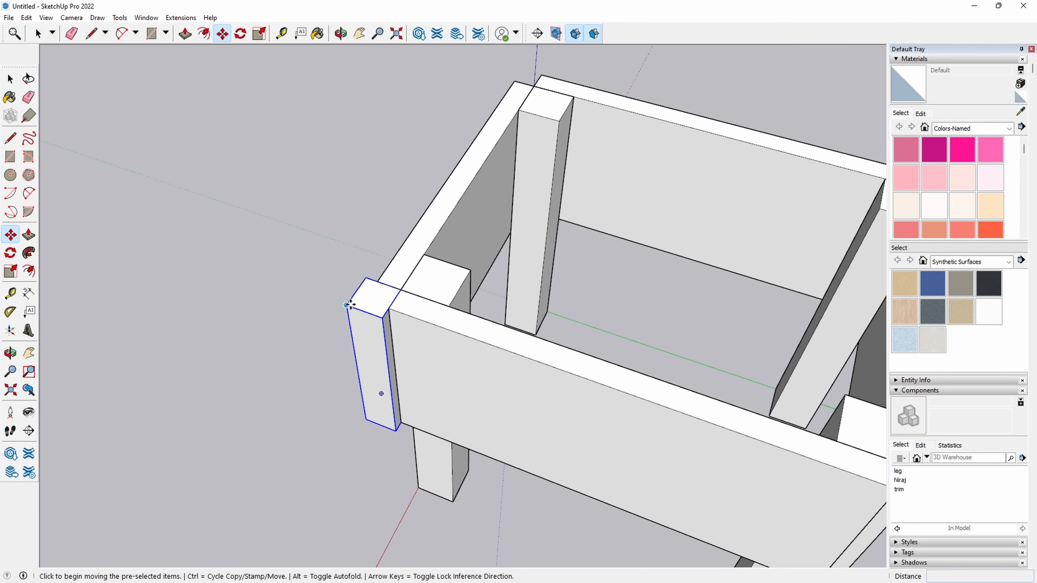
{"action": "left_click", "coordinate": [400, 291]}
{"action": "middle_click_drag", "start_coordinate": [702, 236], "coordinate": [407, 226]}
{"action": "key", "text": "ctrl"}
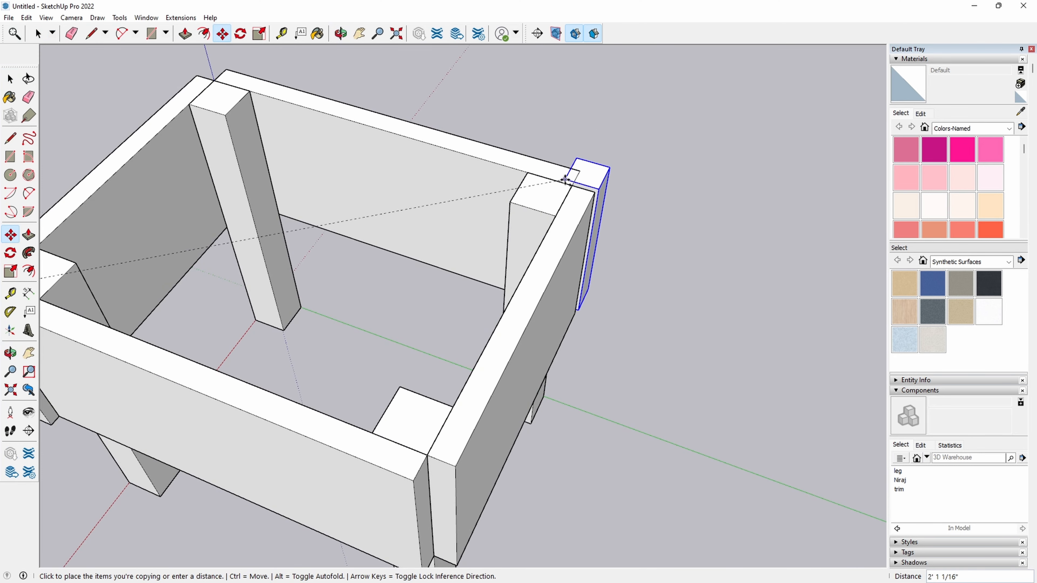
{"action": "left_click", "coordinate": [574, 186]}
{"action": "left_click", "coordinate": [606, 194]}
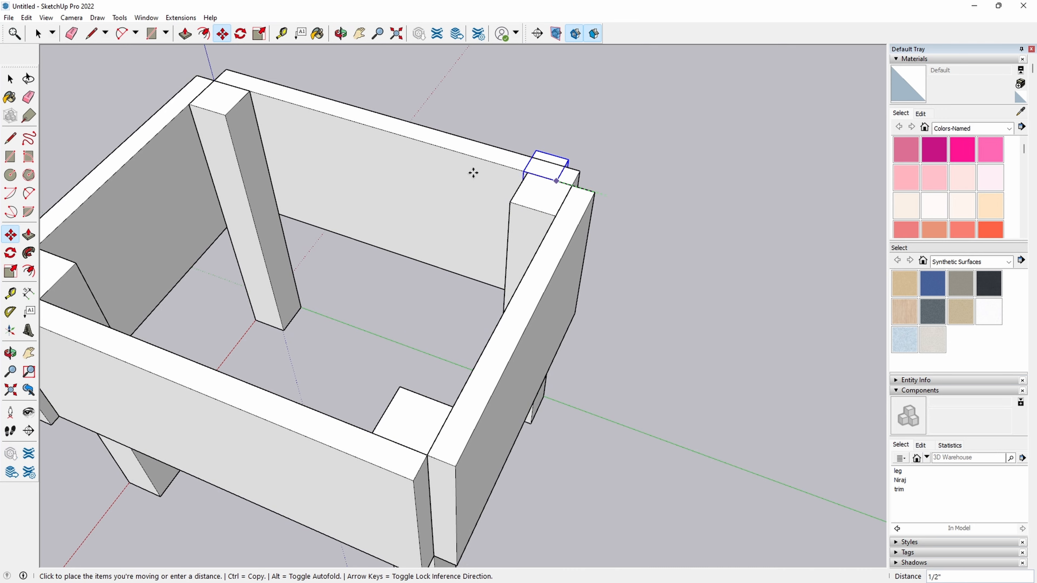
{"action": "left_click", "coordinate": [214, 82]}
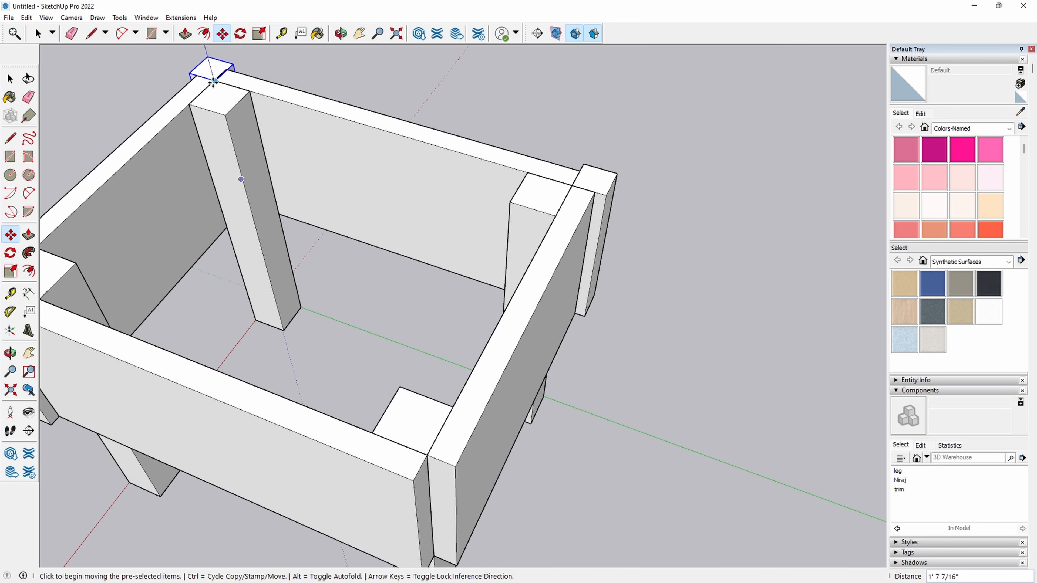
{"action": "middle_click_drag", "start_coordinate": [153, 92], "coordinate": [500, 149]}
{"action": "key", "text": "Escape"}
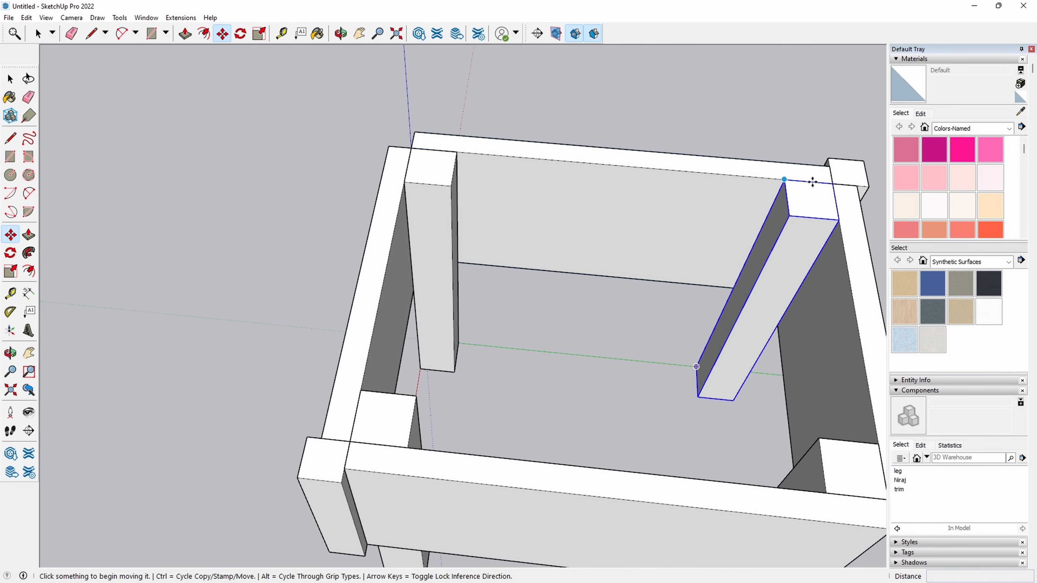
- Copy the second trim piece along the panel to the adjacent bare corner of the box at the origin end
{"action": "left_click", "coordinate": [833, 182]}
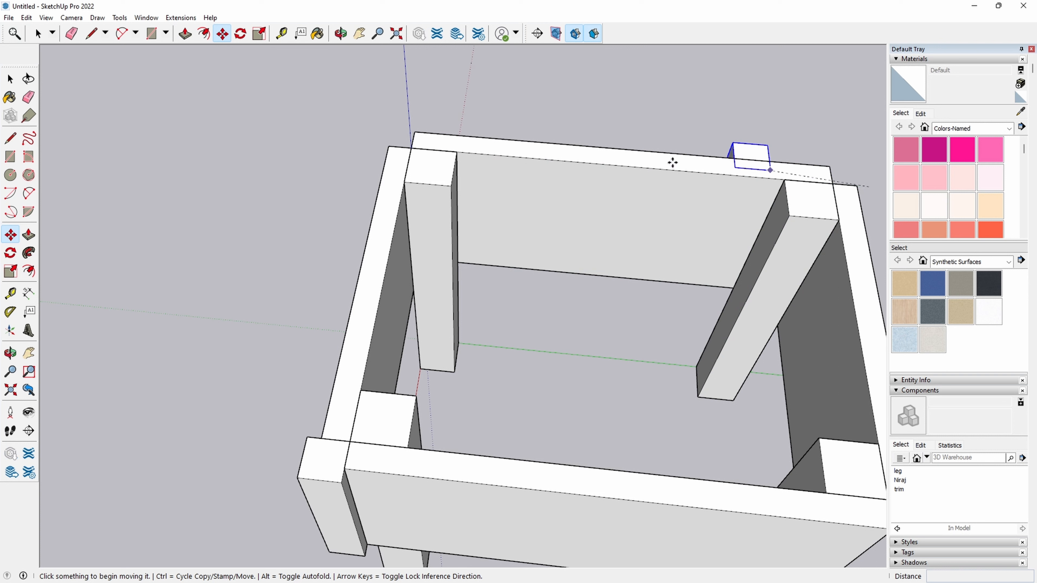
{"action": "left_click", "coordinate": [411, 150]}
{"action": "left_click", "coordinate": [413, 149]}
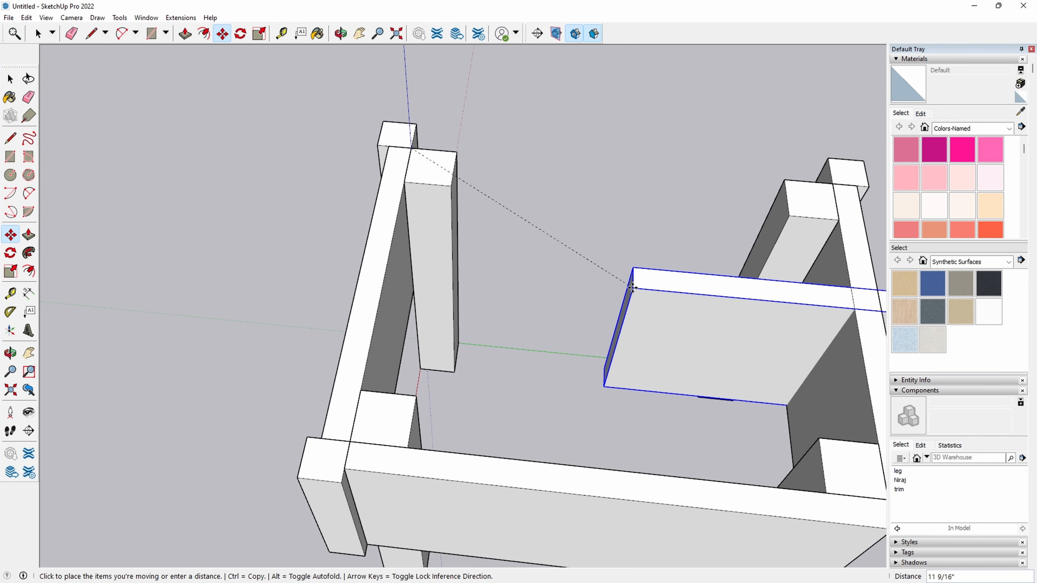
{"action": "key", "text": "Escape"}
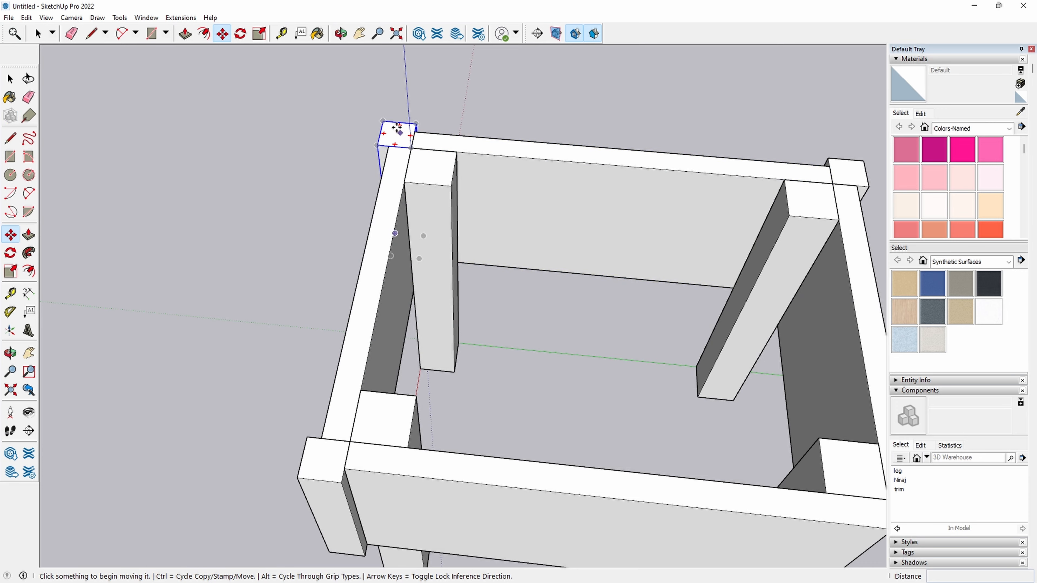
- Copy a trim piece to the last bare corner, snapped to the panels' meeting point, and clear the move command
{"action": "left_click", "coordinate": [385, 121]}
{"action": "key", "text": "ctrl"}
{"action": "scroll", "coordinate": [671, 349], "scroll_direction": "up", "scroll_amount": 5}
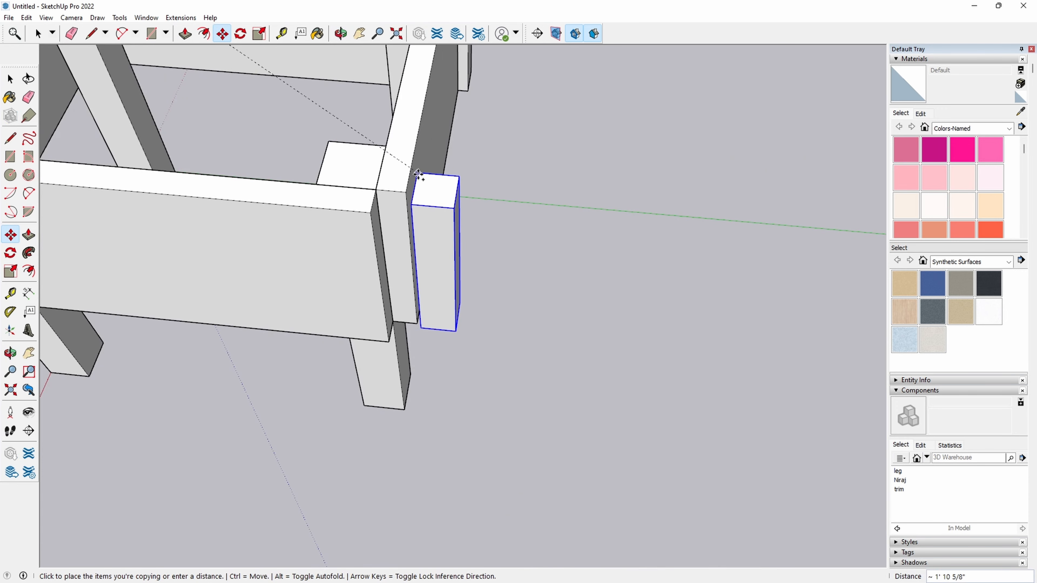
{"action": "left_click", "coordinate": [376, 190]}
{"action": "key", "text": "space"}
- Measure the underside of the box between its opposite side panels with the Tape Measure tool
{"action": "scroll", "coordinate": [286, 418], "scroll_direction": "down", "scroll_amount": 3}
{"action": "middle_click_drag", "start_coordinate": [280, 407], "coordinate": [542, 246], "text": "shift"}
{"action": "middle_click_drag", "start_coordinate": [658, 457], "coordinate": [258, 383]}
{"action": "key", "text": "t"}
{"action": "left_click", "coordinate": [309, 367]}
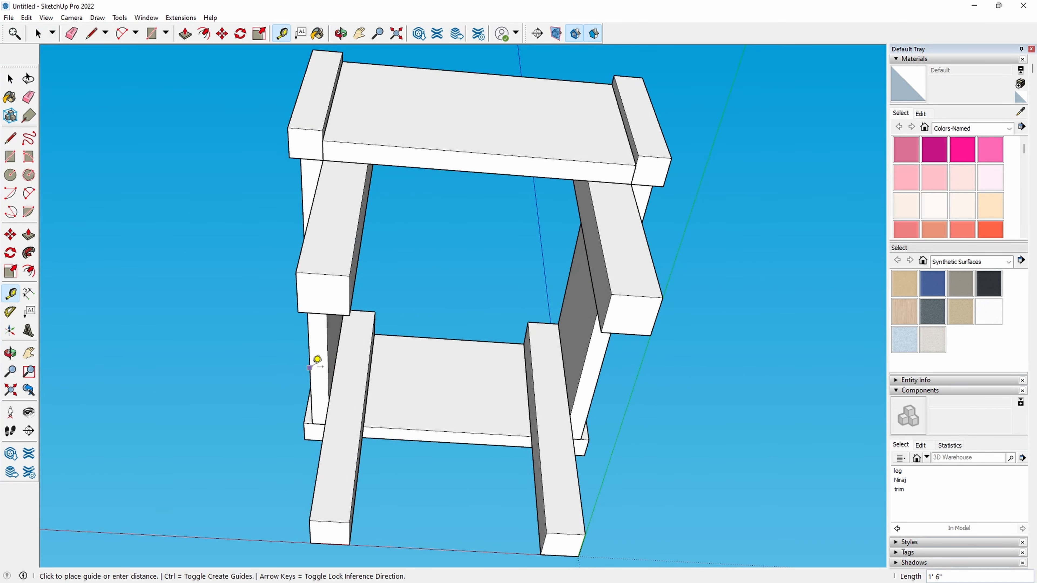
{"action": "left_click", "coordinate": [603, 367]}
{"action": "left_click", "coordinate": [453, 442]}
- Draw a rectangle across the open underside between the leg pairs and extrude it into a thin plank
{"action": "key", "text": "r"}
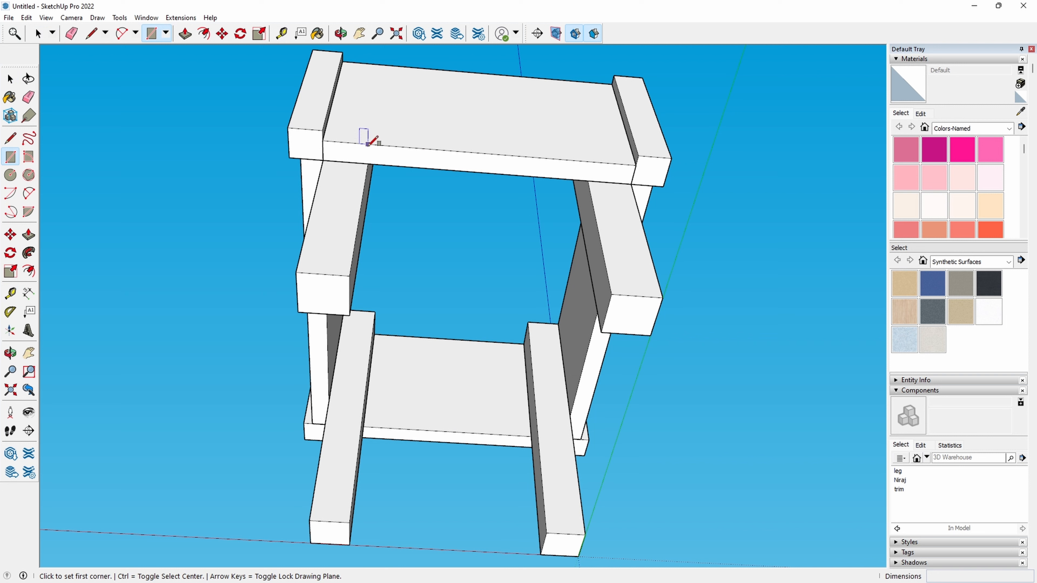
{"action": "left_click", "coordinate": [368, 163]}
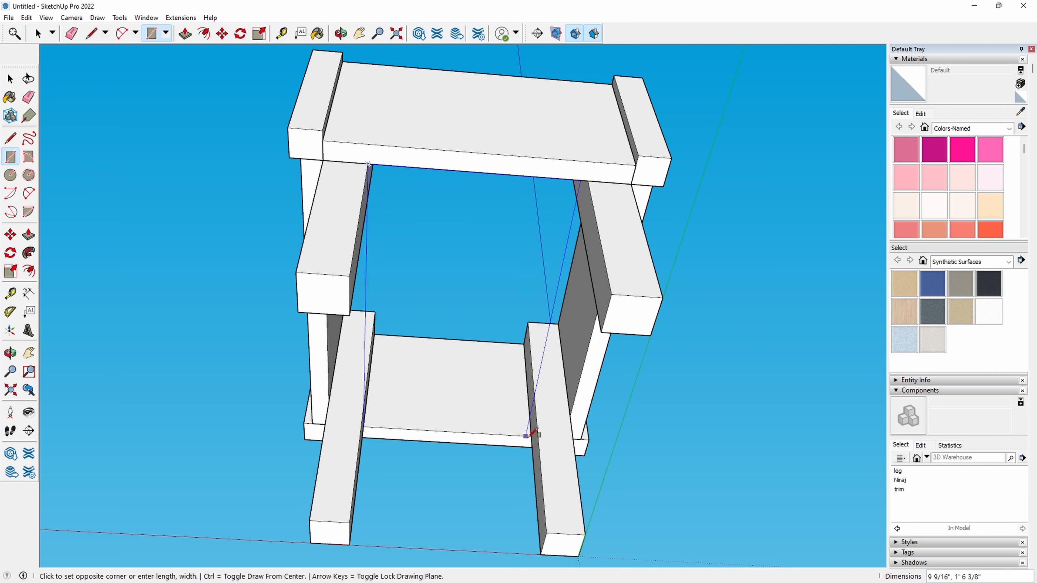
{"action": "left_click", "coordinate": [532, 436]}
{"action": "key", "text": "p"}
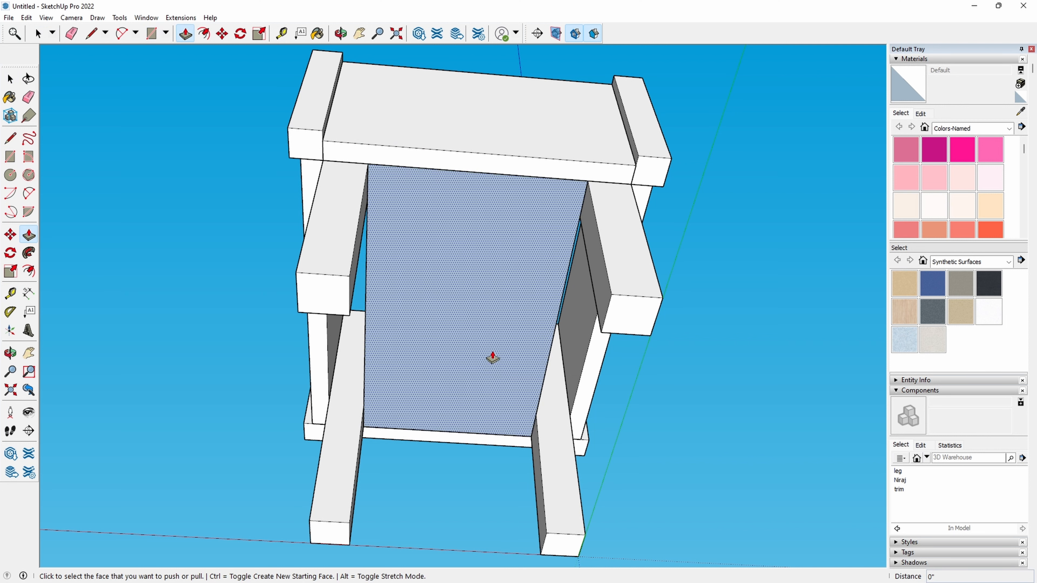
{"action": "left_click", "coordinate": [492, 371]}
{"action": "left_click", "coordinate": [494, 373]}
{"action": "key", "text": "space"}
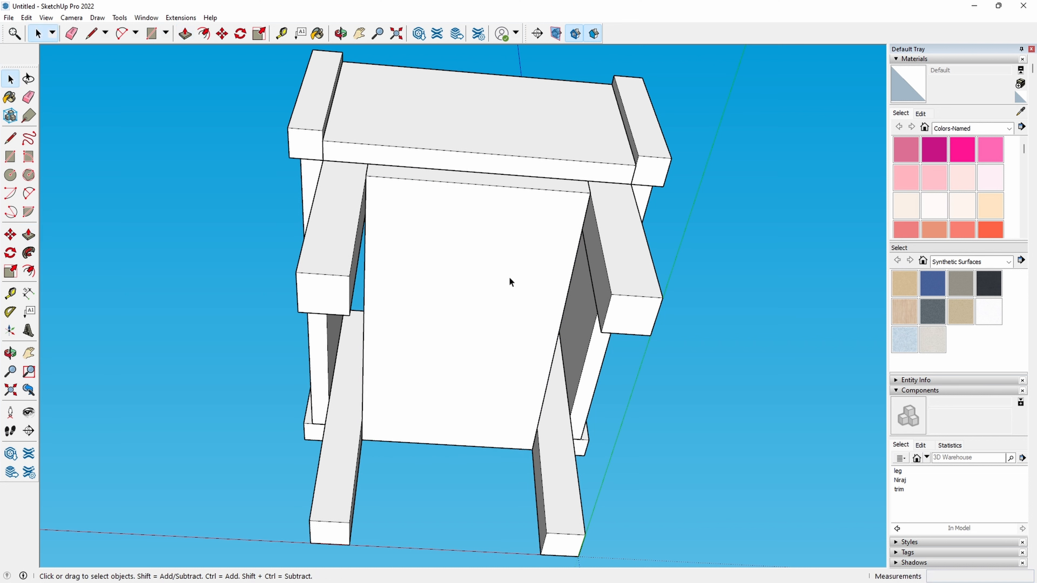
- Extend one end face of the bottom plank to the outer face of the adjoining side panel
{"action": "triple_click", "coordinate": [499, 179]}
{"action": "key", "text": "p"}
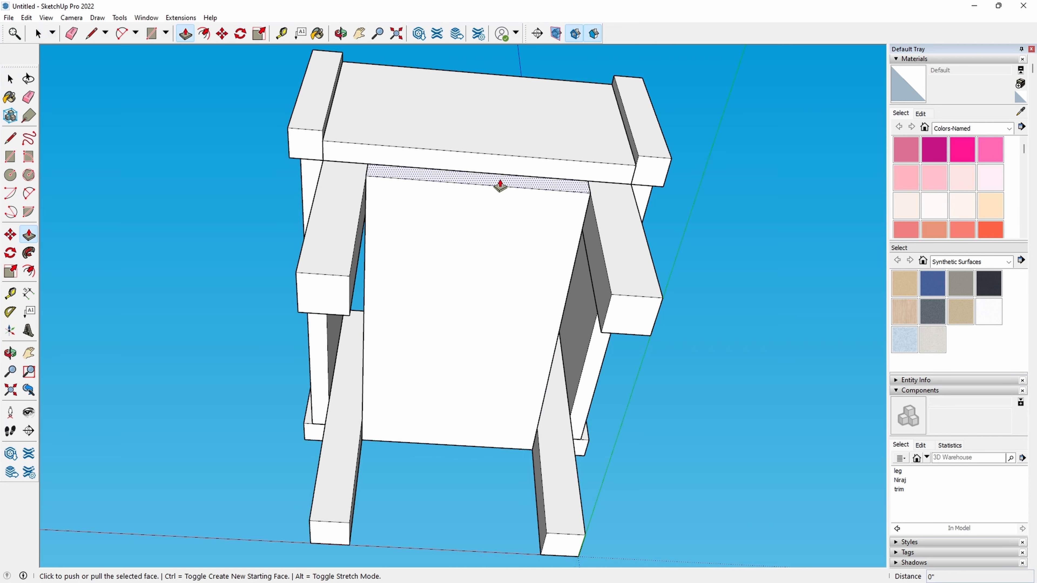
{"action": "left_click", "coordinate": [504, 183]}
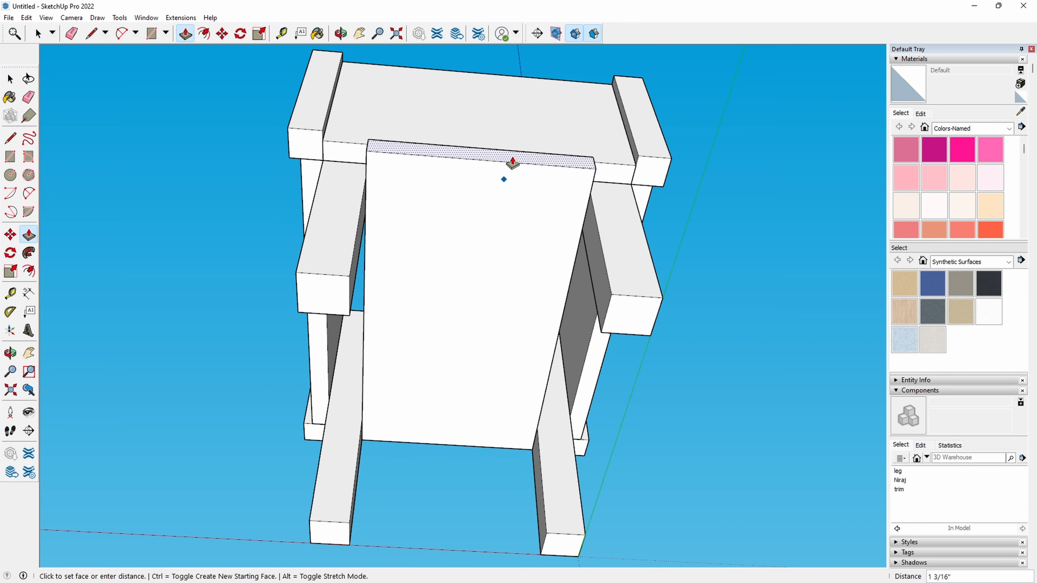
{"action": "left_click", "coordinate": [613, 167]}
{"action": "key", "text": "space"}
- Extend the plank's opposite end face by 1" to the outer face of the other side panel
{"action": "middle_click_drag", "start_coordinate": [182, 355], "coordinate": [857, 359]}
{"action": "middle_click_drag", "start_coordinate": [408, 347], "coordinate": [653, 326]}
{"action": "left_click", "coordinate": [486, 243]}
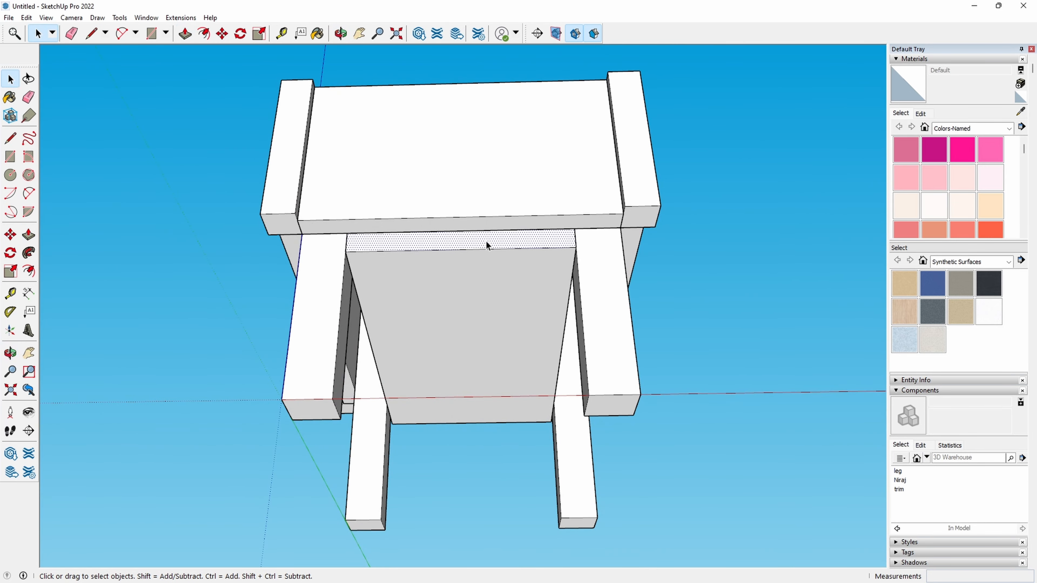
{"action": "key", "text": "p"}
{"action": "left_click", "coordinate": [484, 246]}
{"action": "left_click", "coordinate": [603, 221]}
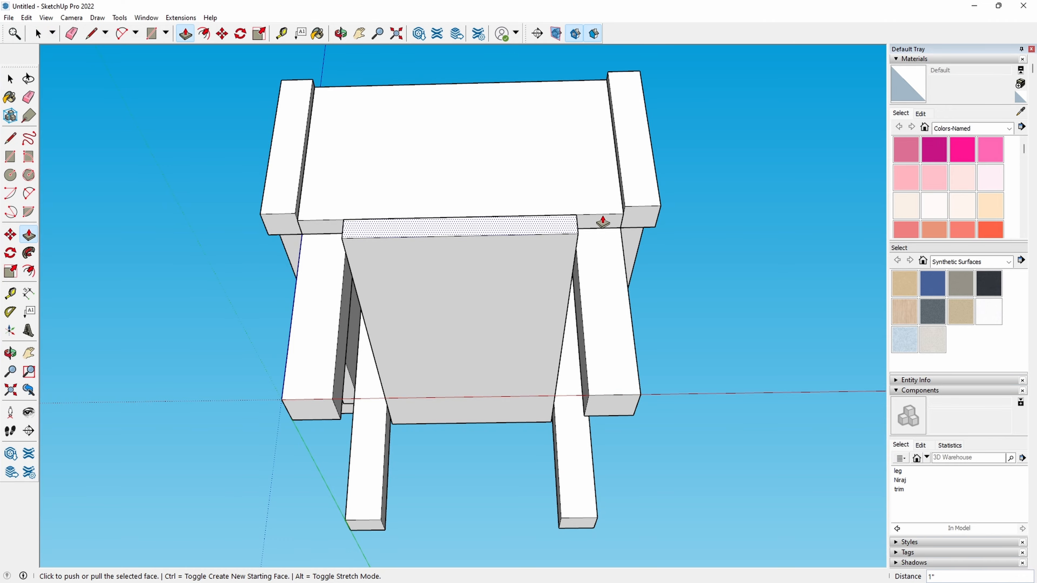
{"action": "key", "text": "space"}
- Draw a 2 by 2 inch square on a leg's inner face at the level of the bottom plank
{"action": "middle_click_drag", "start_coordinate": [724, 254], "coordinate": [505, 241]}
{"action": "middle_click_drag", "start_coordinate": [444, 249], "coordinate": [708, 377]}
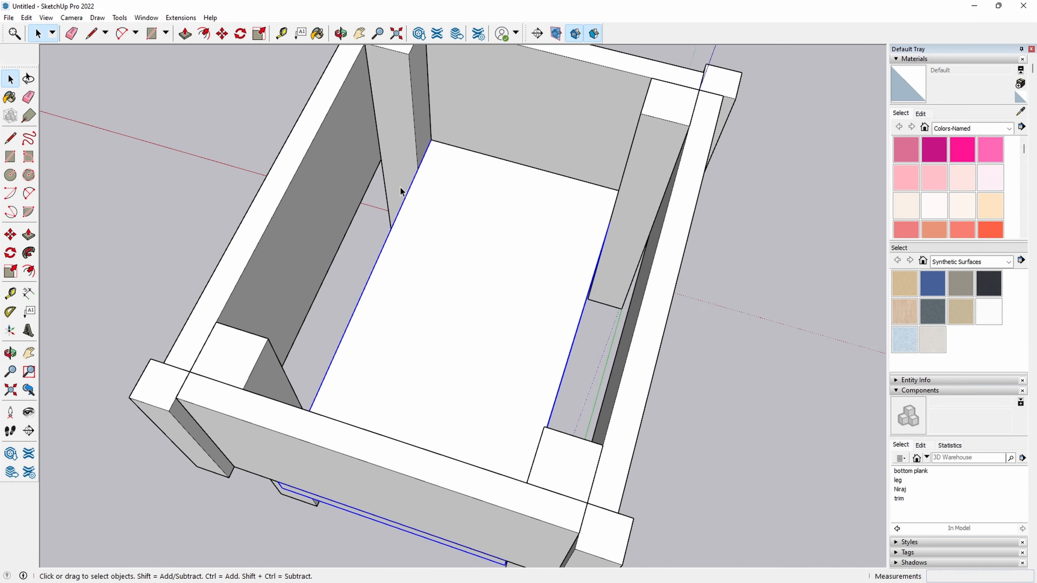
{"action": "key", "text": "r"}
{"action": "left_click", "coordinate": [417, 168]}
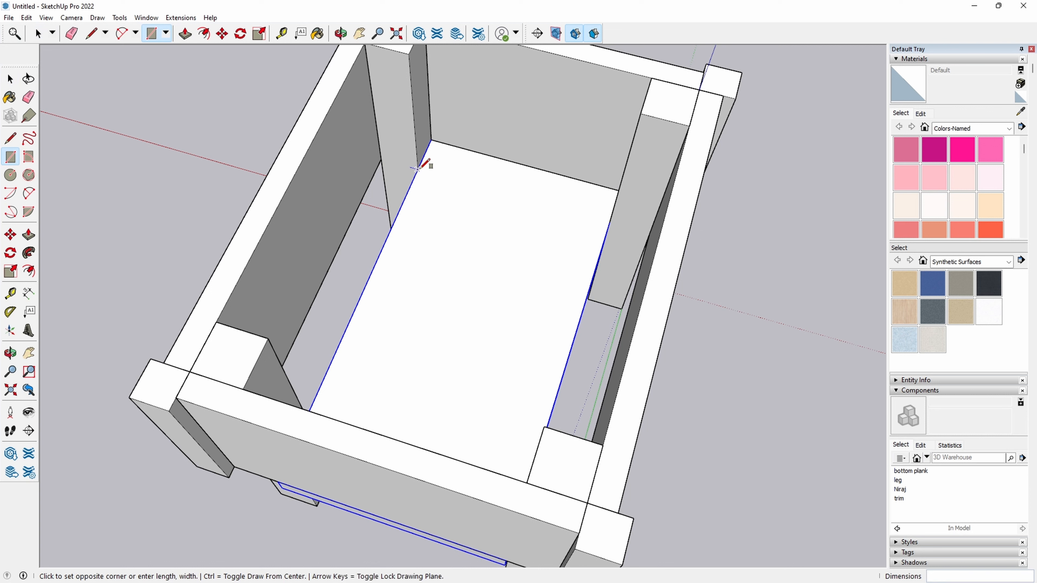
{"action": "left_click", "coordinate": [377, 131]}
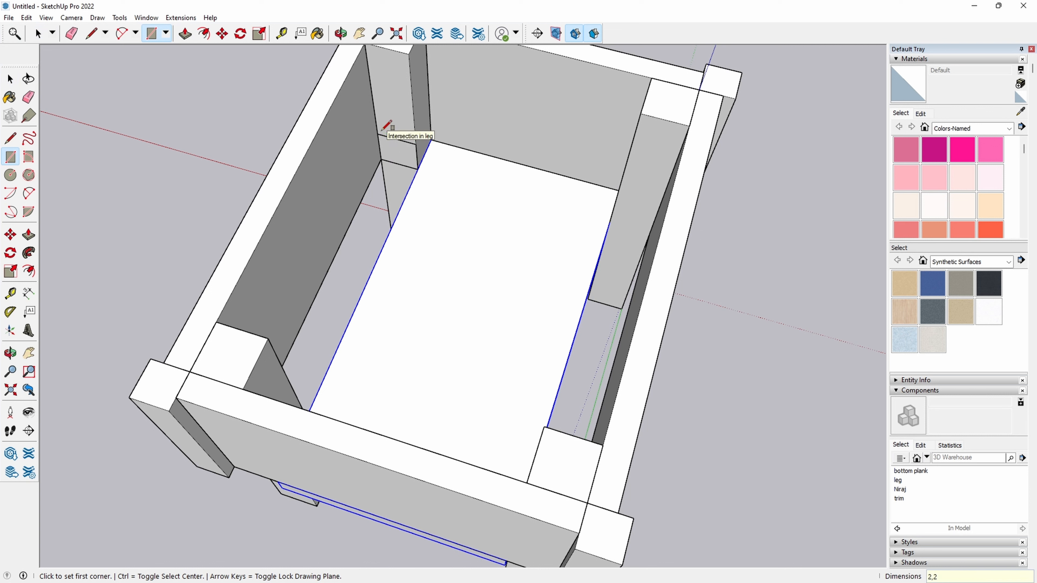
- Extrude the square along the inside of the panel to the facing leg
{"action": "key", "text": "p"}
{"action": "middle_click_drag", "start_coordinate": [389, 157], "coordinate": [53, 225]}
{"action": "left_click", "coordinate": [357, 162]}
{"action": "key", "text": "space"}
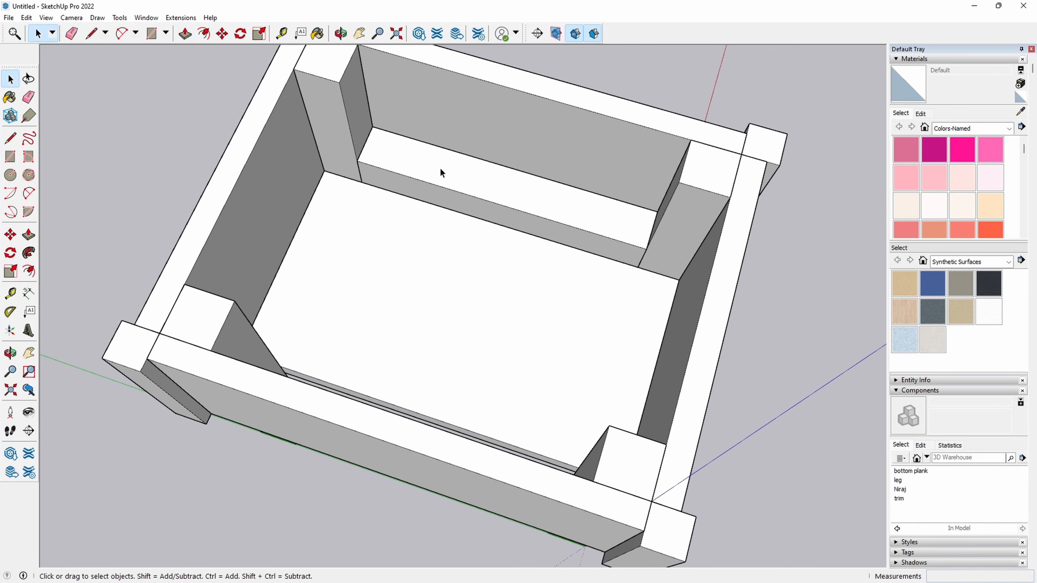
- Turn the new inner strip into a component named inside trim
{"action": "triple_click", "coordinate": [440, 169]}
{"action": "right_click", "coordinate": [440, 170]}
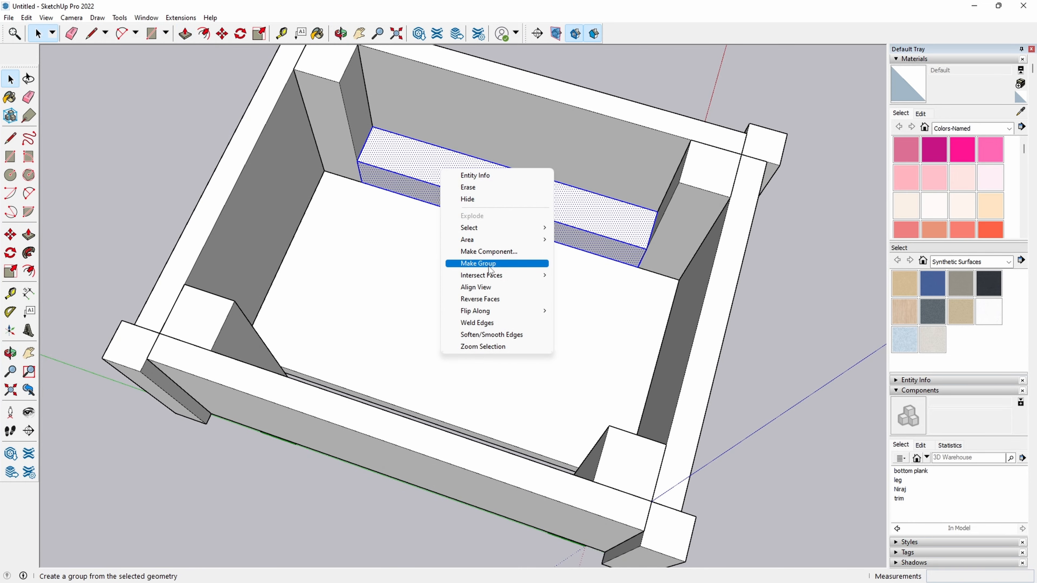
{"action": "left_click", "coordinate": [490, 252]}
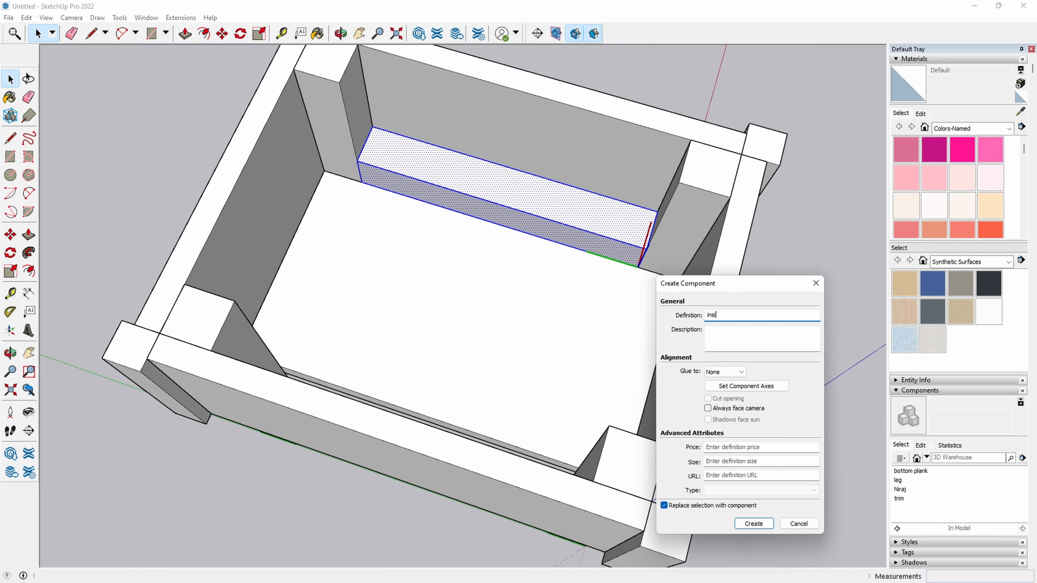
{"action": "key", "text": "Return"}
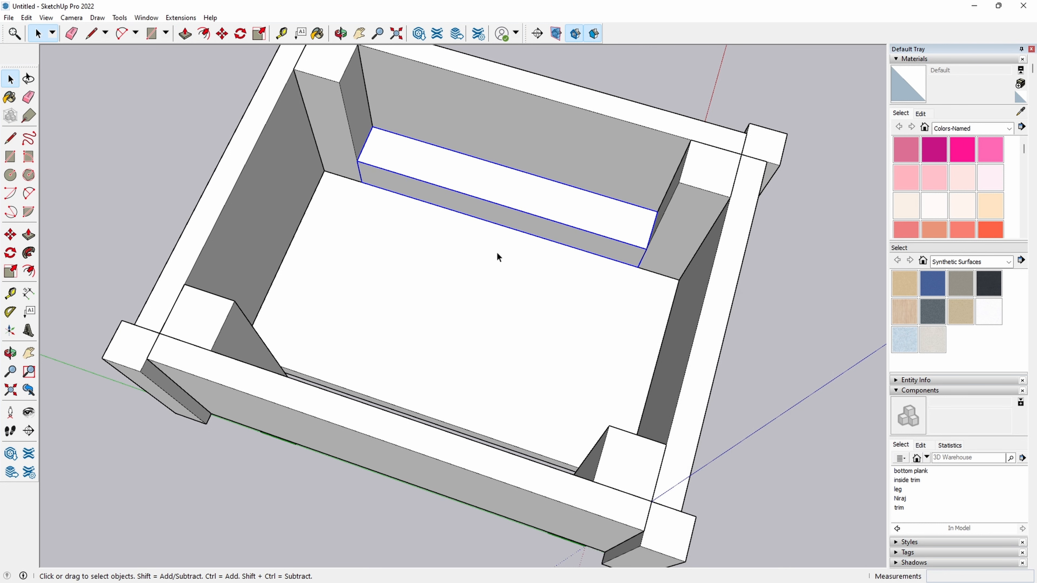
- Copy the inside trim to the matching position along the opposite side panel, between the two facing legs
{"action": "key", "text": "m"}
{"action": "left_click", "coordinate": [376, 139]}
{"action": "key", "text": "ctrl"}
{"action": "middle_click_drag", "start_coordinate": [376, 139], "coordinate": [271, 145]}
{"action": "key", "text": "space"}
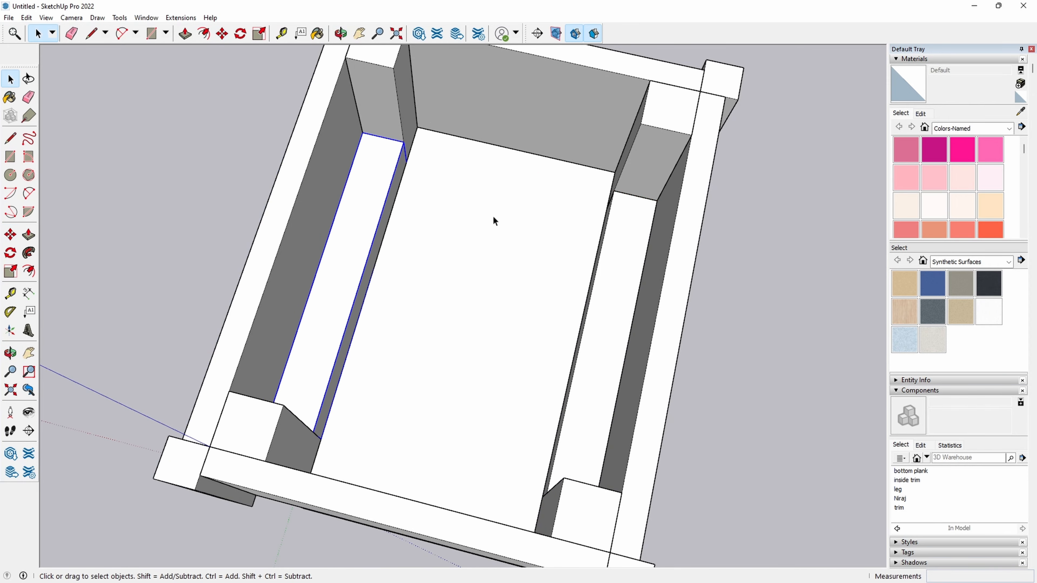
- Delete the short end panel on one end of the box
{"action": "middle_click_drag", "start_coordinate": [822, 334], "coordinate": [376, 291]}
{"action": "scroll", "coordinate": [355, 268], "scroll_direction": "down", "scroll_amount": 5}
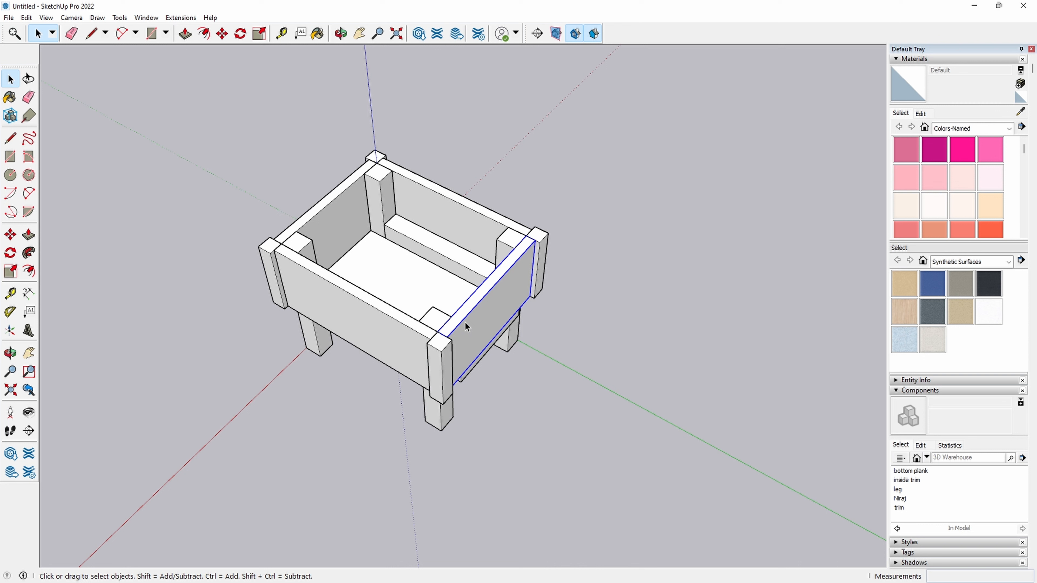
{"action": "key", "text": "Delete"}
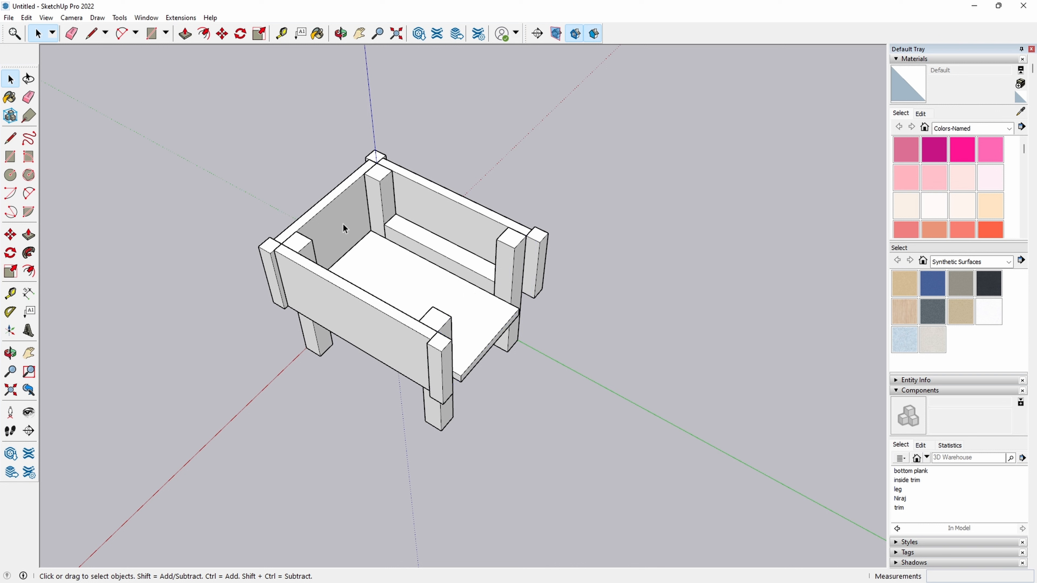
- Make the remaining short end panel a component named short end board
{"action": "left_click", "coordinate": [342, 224]}
{"action": "right_click", "coordinate": [343, 224]}
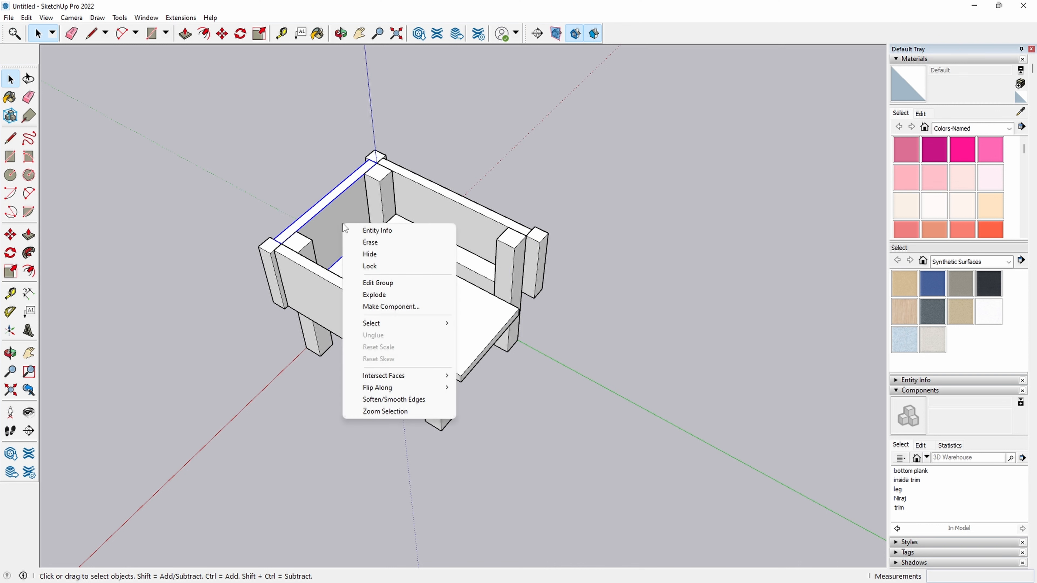
{"action": "left_click", "coordinate": [390, 306]}
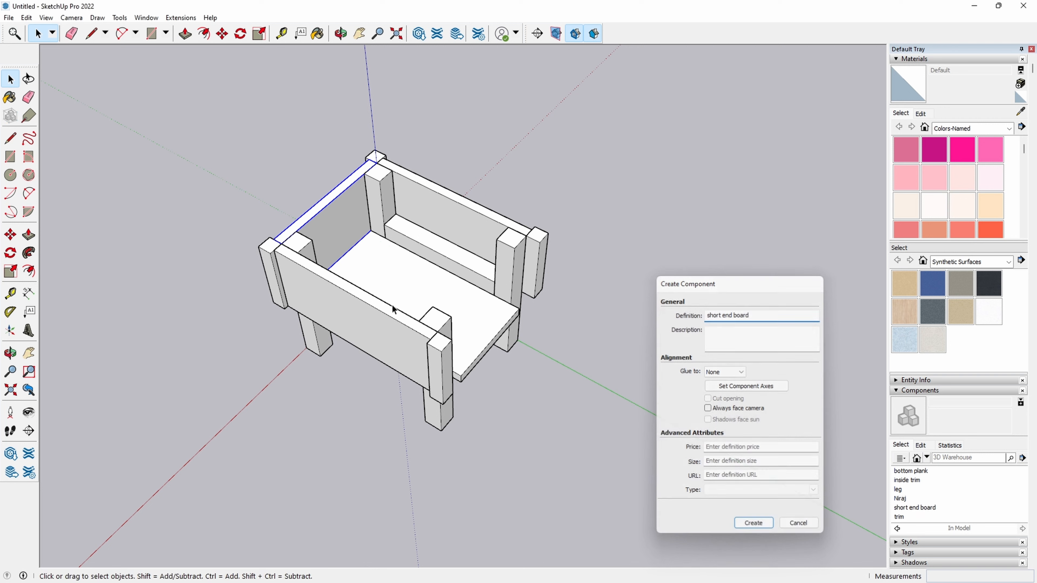
{"action": "key", "text": "Return"}
- Copy the short end board to the open opposite end of the box, between the corner trims
{"action": "key", "text": "m"}
{"action": "left_click", "coordinate": [376, 159]}
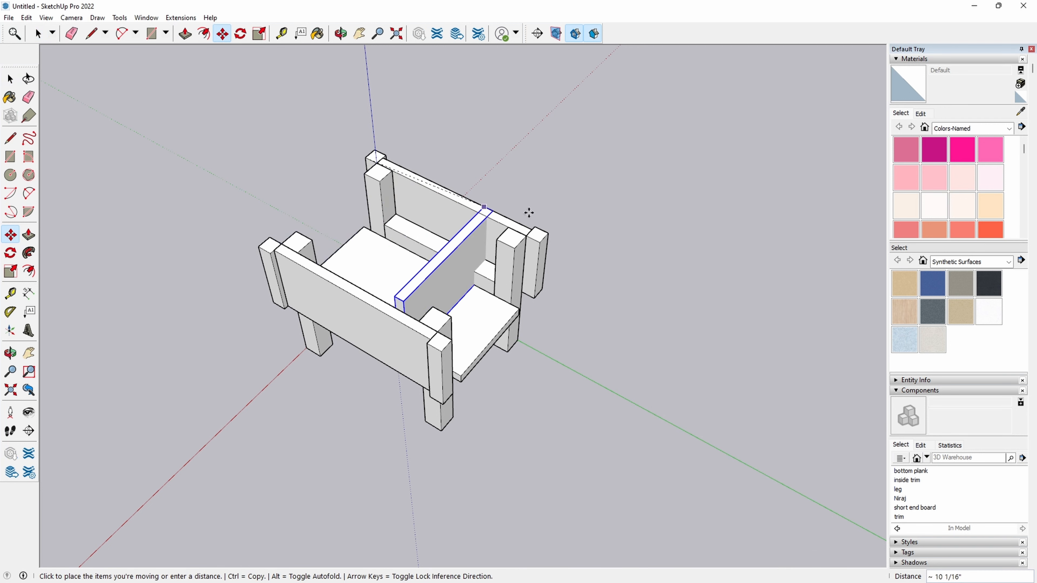
{"action": "left_click", "coordinate": [528, 237]}
{"action": "key", "text": "space"}
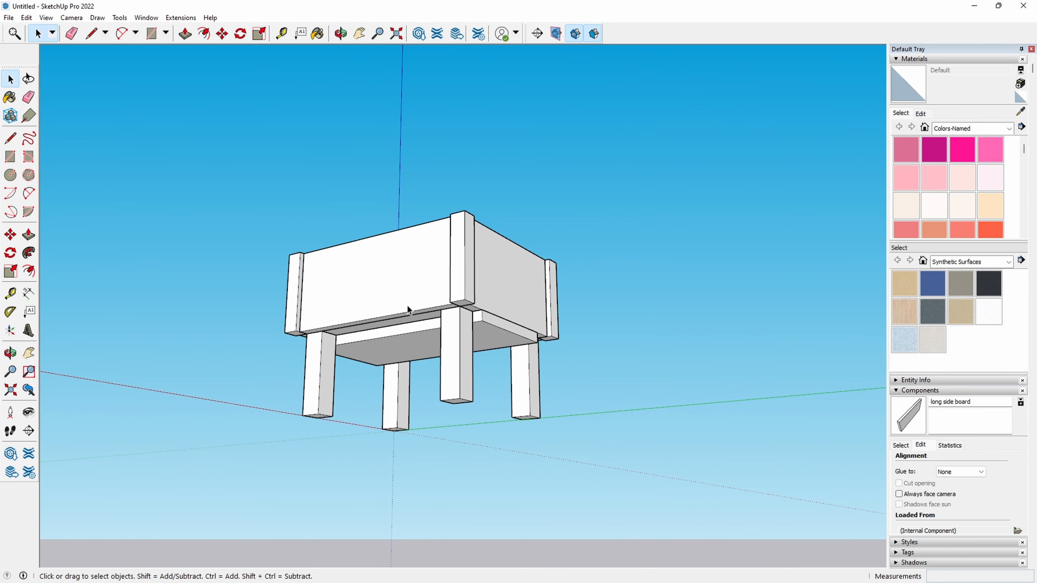
- From the underside, lower the inside trim along one long side to the level of the bottom plank
{"action": "key", "text": "o"}
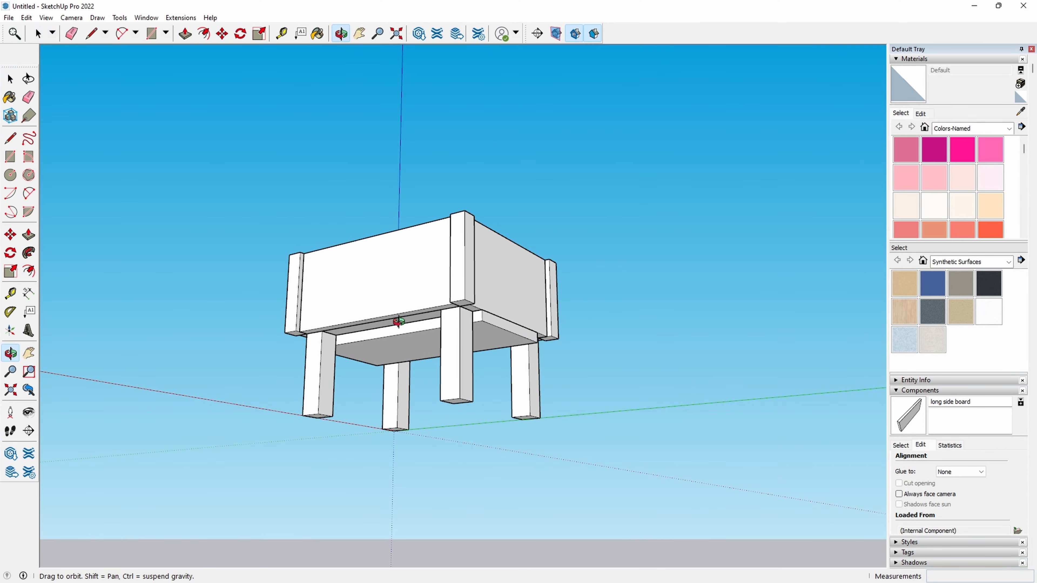
{"action": "left_click_drag", "start_coordinate": [406, 306], "coordinate": [792, 284]}
{"action": "left_click_drag", "start_coordinate": [269, 296], "coordinate": [525, 245]}
{"action": "key", "text": "space"}
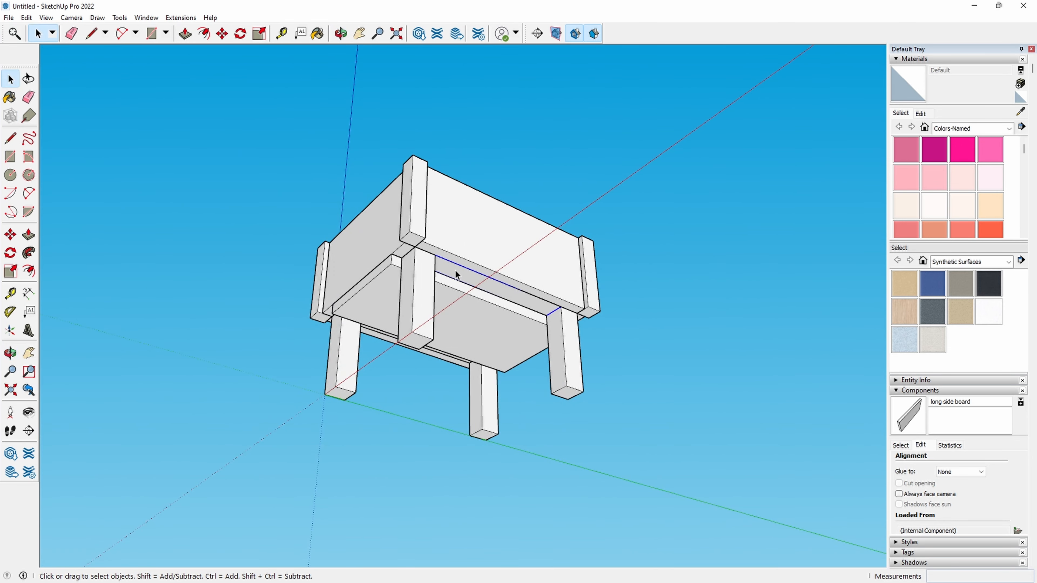
{"action": "key", "text": "m"}
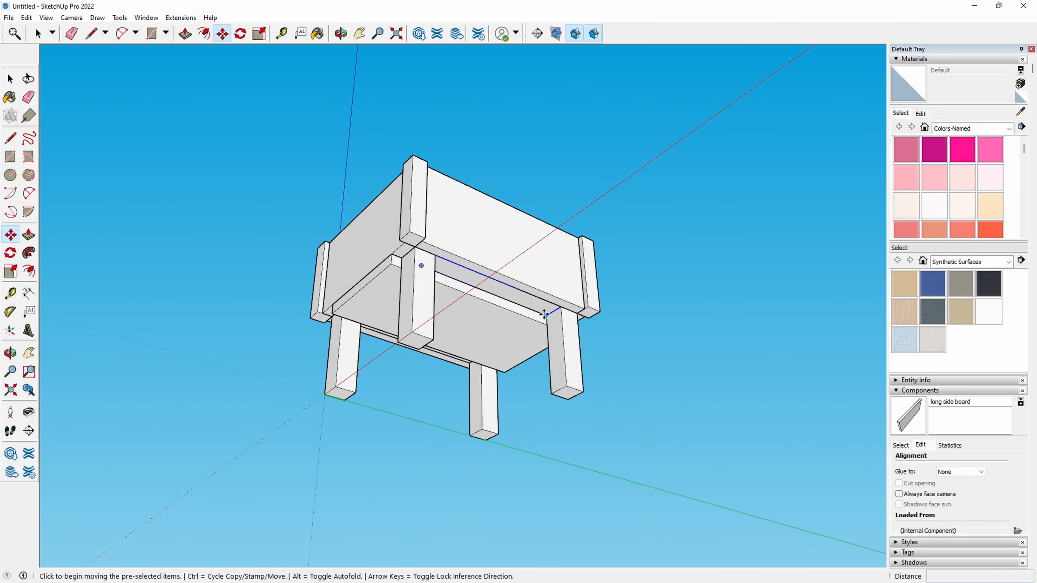
{"action": "left_click", "coordinate": [546, 315]}
{"action": "left_click", "coordinate": [547, 325]}
- Lower the inside trim on the opposite long side to line up with the bottom plank
{"action": "middle_click_drag", "start_coordinate": [391, 352], "coordinate": [374, 314]}
{"action": "key", "text": "space"}
{"action": "key", "text": "m"}
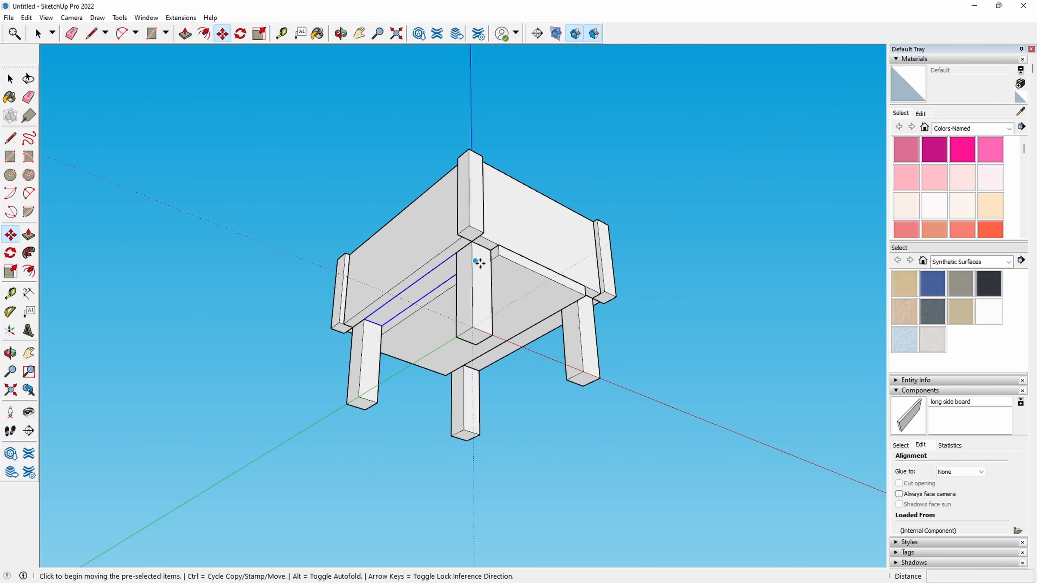
{"action": "left_click", "coordinate": [453, 255]}
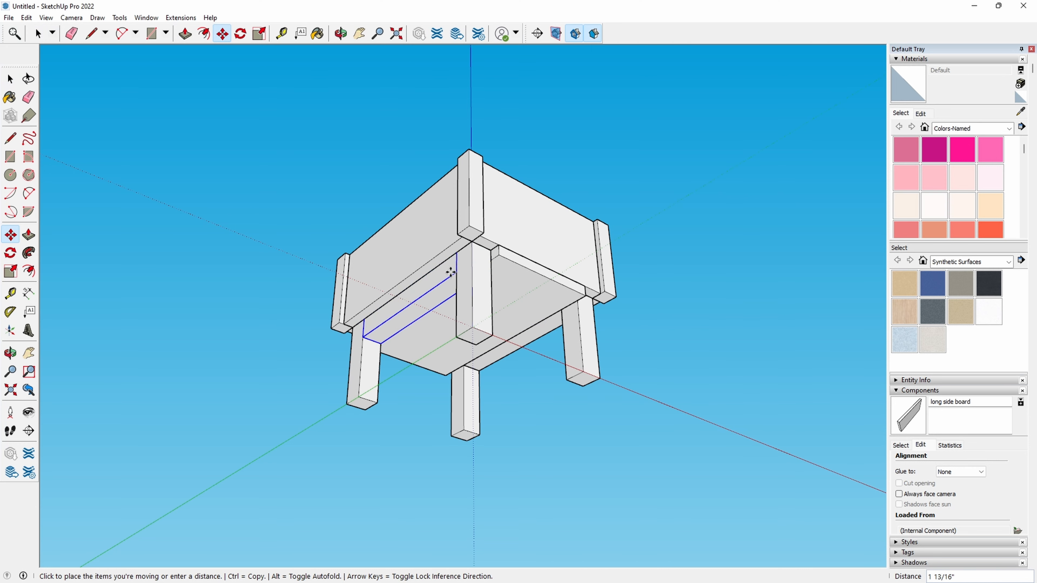
{"action": "left_click", "coordinate": [503, 263]}
{"action": "key", "text": "space"}
{"action": "left_click", "coordinate": [572, 125]}
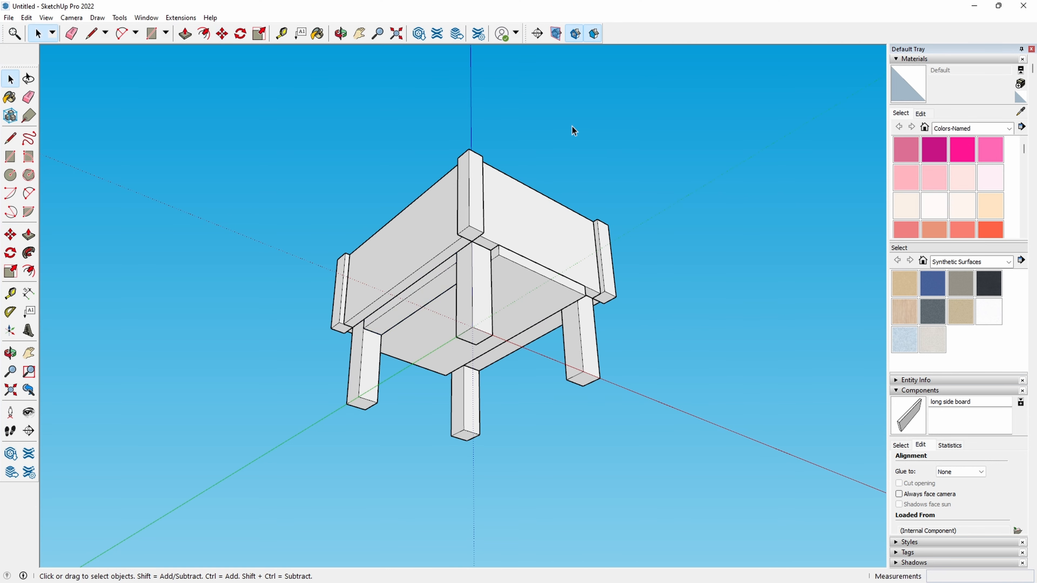
- Select the whole model and apply the Formica Laminate Light material to every part
{"action": "middle_click_drag", "start_coordinate": [572, 126], "coordinate": [531, 437]}
{"action": "scroll", "coordinate": [545, 400], "scroll_direction": "up", "scroll_amount": 5}
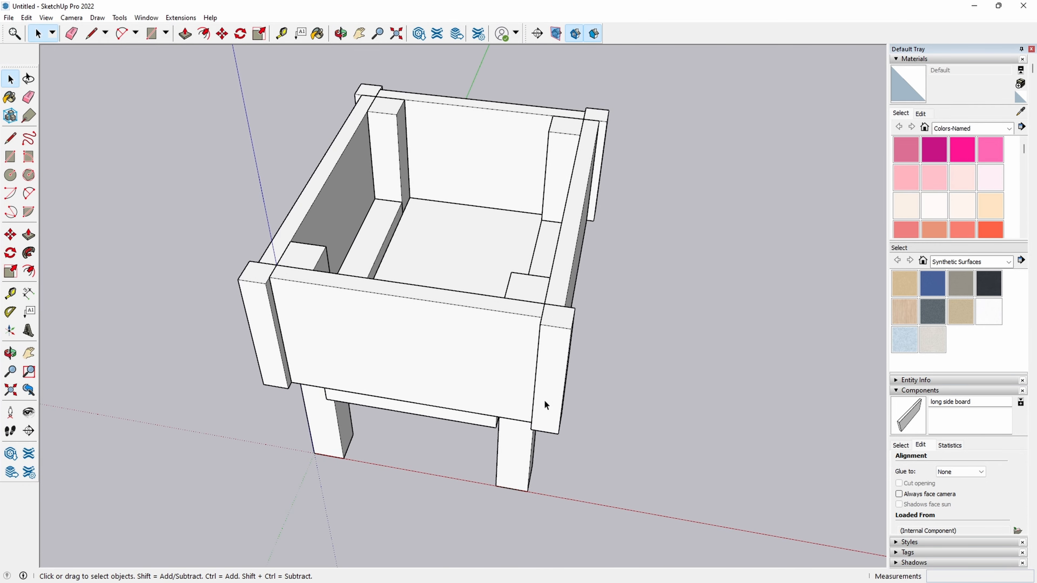
{"action": "scroll", "coordinate": [580, 368], "scroll_direction": "down", "scroll_amount": 3}
{"action": "middle_click_drag", "start_coordinate": [580, 369], "coordinate": [341, 335]}
{"action": "scroll", "coordinate": [340, 335], "scroll_direction": "down", "scroll_amount": 5}
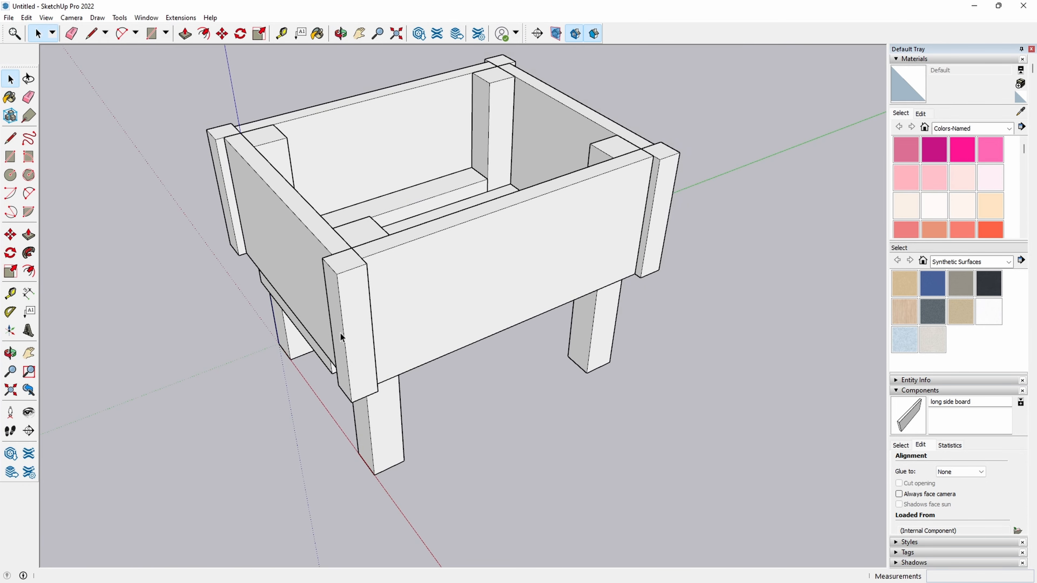
{"action": "scroll", "coordinate": [497, 327], "scroll_direction": "up", "scroll_amount": 1}
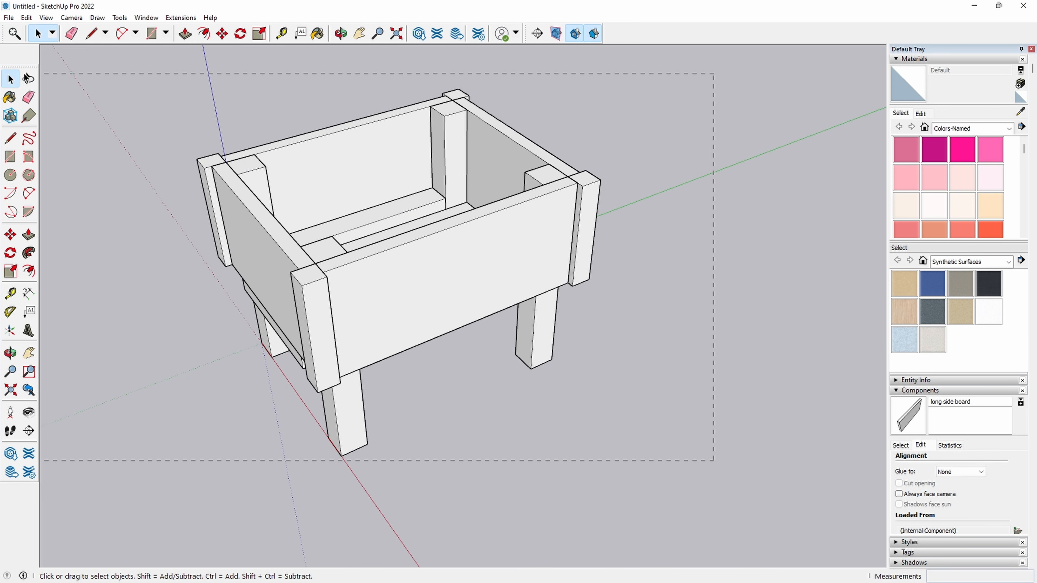
{"action": "left_click_drag", "start_coordinate": [148, 61], "coordinate": [148, 60]}
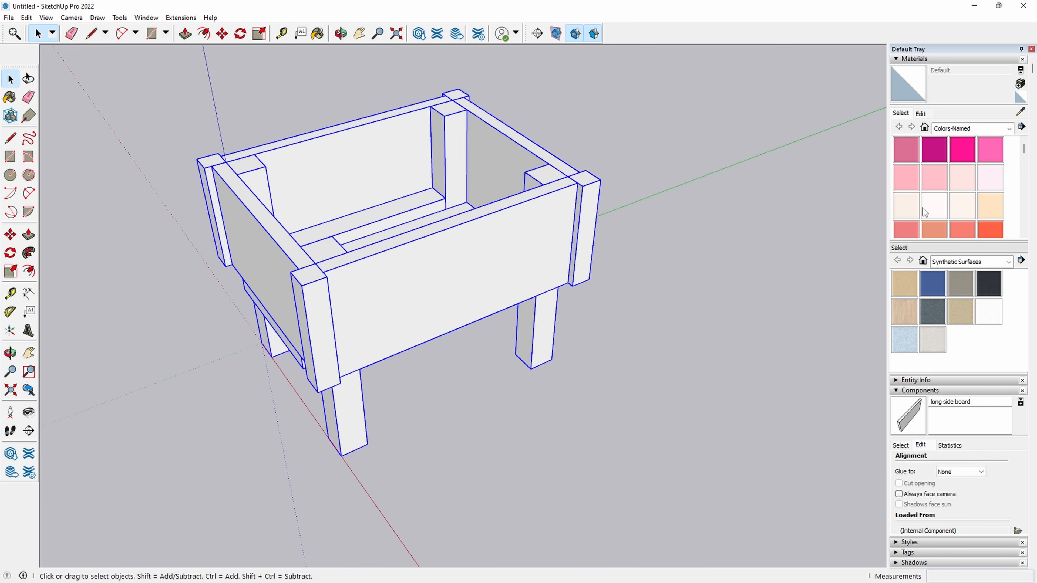
{"action": "left_click", "coordinate": [902, 311]}
{"action": "left_click", "coordinate": [575, 251]}
{"action": "key", "text": "space"}
{"action": "left_click", "coordinate": [686, 301]}
- Edit the corner trim component and raise its top face by 1" with Push/Pull
{"action": "middle_click_drag", "start_coordinate": [447, 346], "coordinate": [461, 221]}
{"action": "key", "text": "o"}
{"action": "left_click_drag", "start_coordinate": [460, 220], "coordinate": [646, 229]}
{"action": "key", "text": "space"}
{"action": "middle_click_drag", "start_coordinate": [646, 229], "coordinate": [610, 417]}
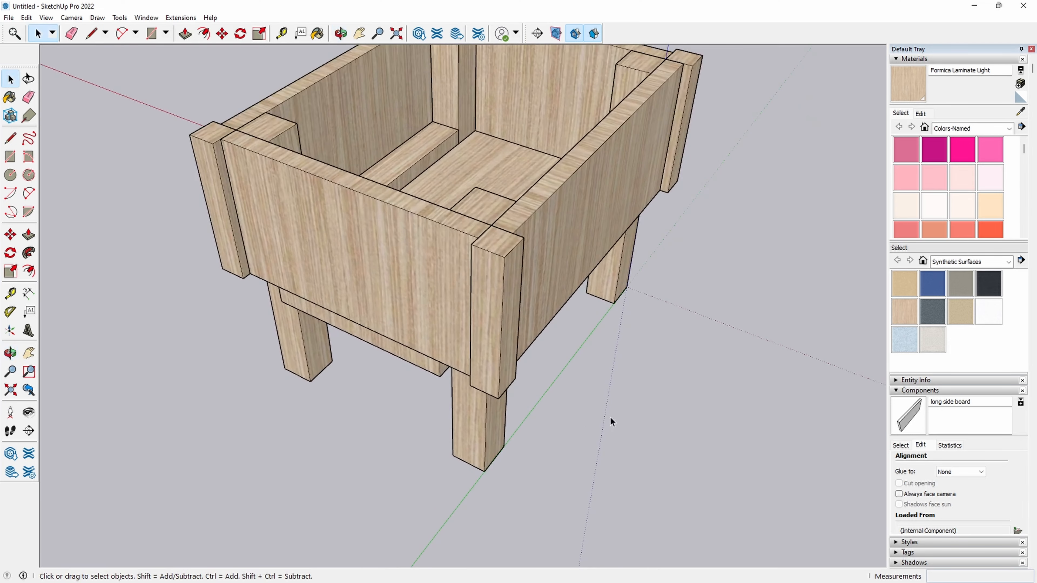
{"action": "scroll", "coordinate": [478, 311], "scroll_direction": "down", "scroll_amount": 3}
{"action": "middle_click_drag", "start_coordinate": [478, 311], "coordinate": [312, 370]}
{"action": "key", "text": "space"}
{"action": "double_click", "coordinate": [373, 301]}
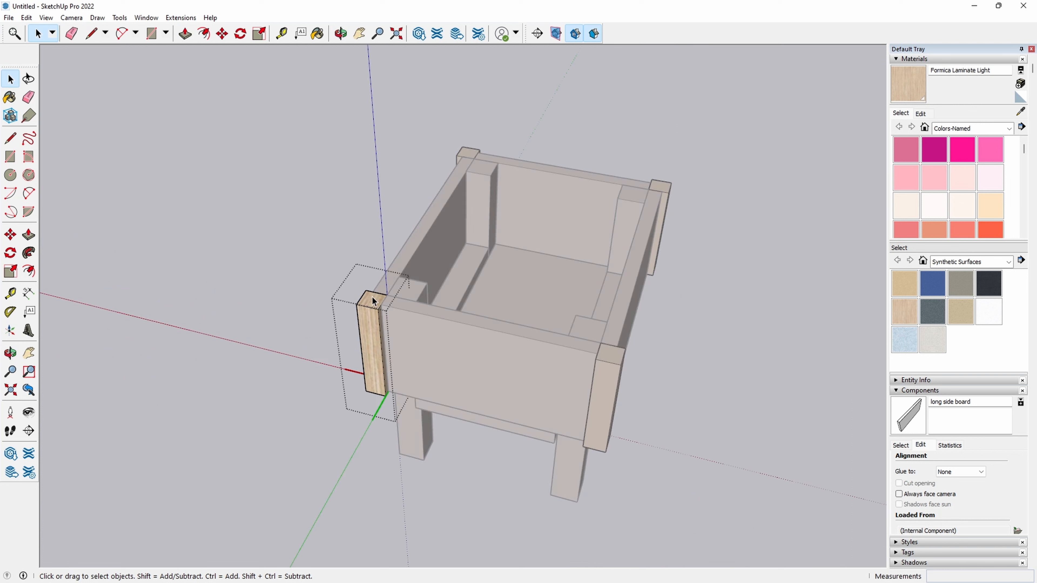
{"action": "key", "text": "p"}
{"action": "left_click", "coordinate": [373, 303]}
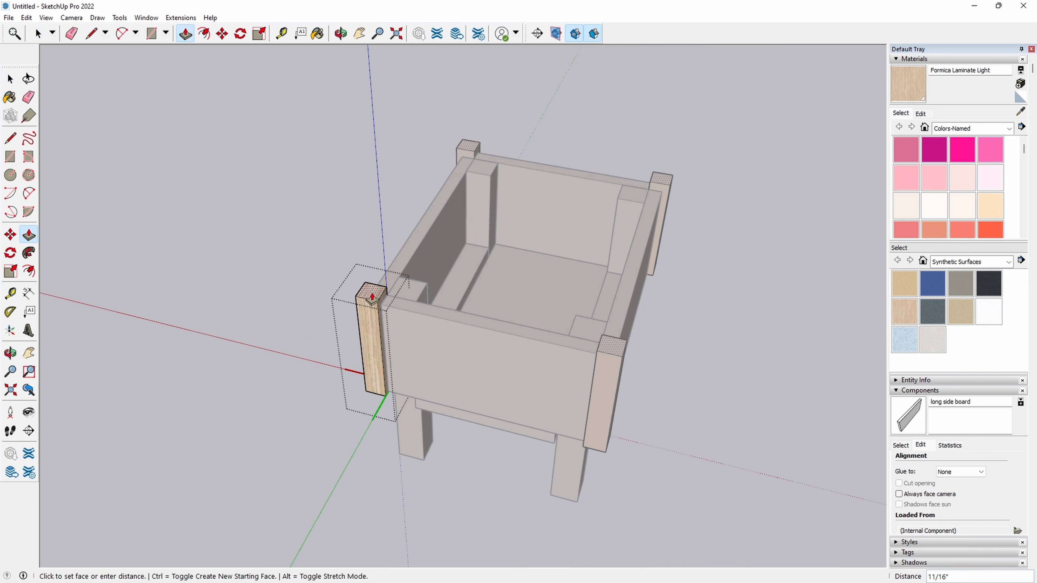
{"action": "type", "text": "1"}
{"action": "key", "text": "Return"}
{"action": "key", "text": "space"}
{"action": "left_click", "coordinate": [348, 251]}
- Edit the leg component and push its top face down about 15/16" inside the box
{"action": "middle_click_drag", "start_coordinate": [347, 250], "coordinate": [396, 314]}
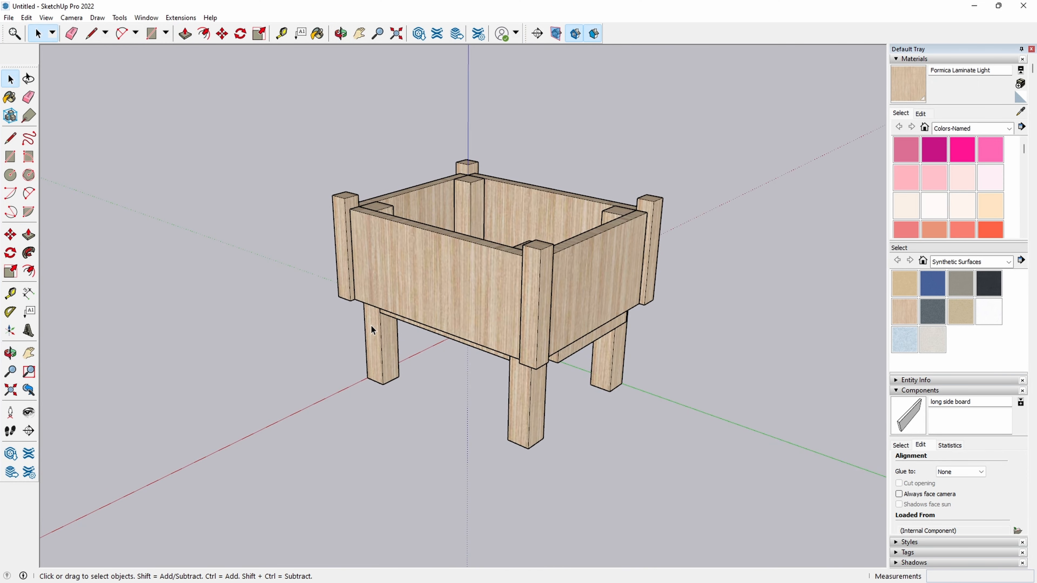
{"action": "middle_click_drag", "start_coordinate": [347, 371], "coordinate": [314, 386]}
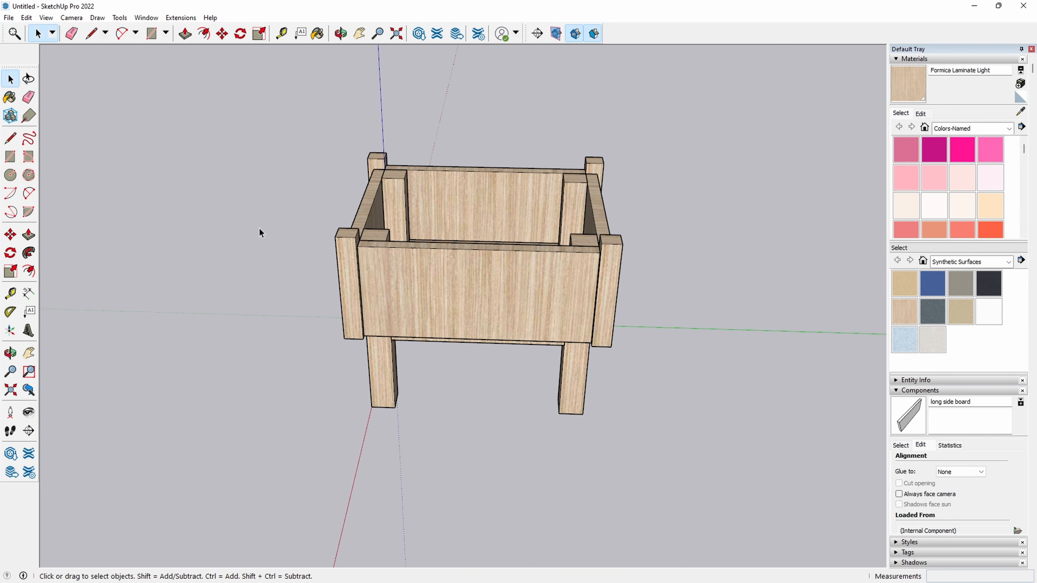
{"action": "middle_click_drag", "start_coordinate": [261, 229], "coordinate": [445, 406]}
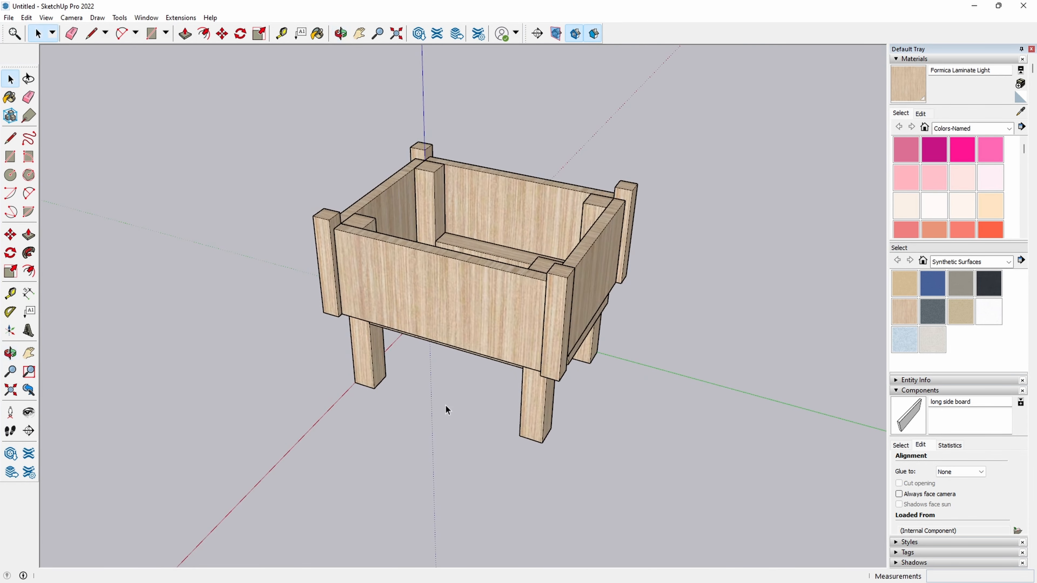
{"action": "double_click", "coordinate": [429, 170]}
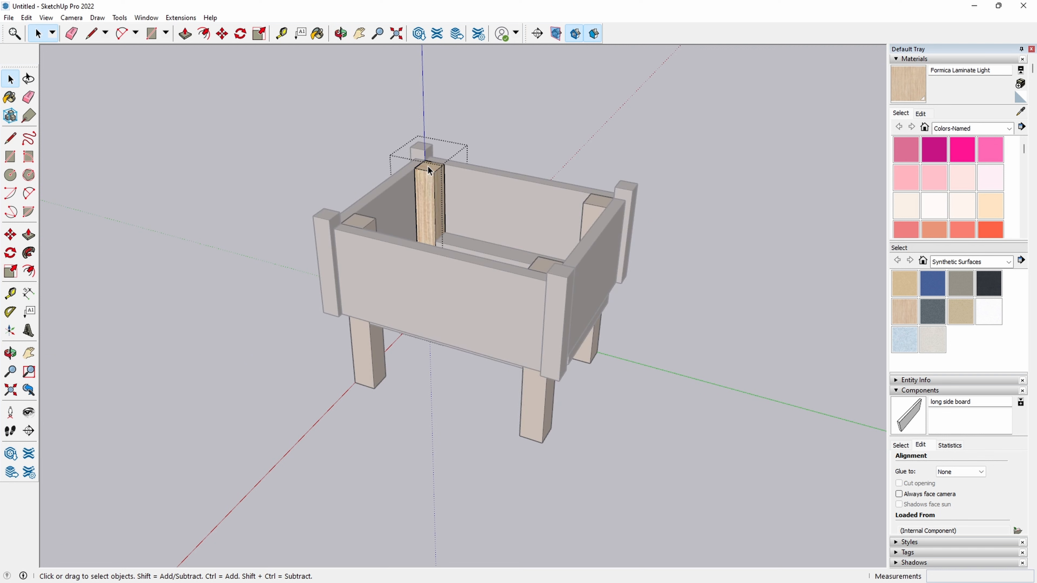
{"action": "key", "text": "p"}
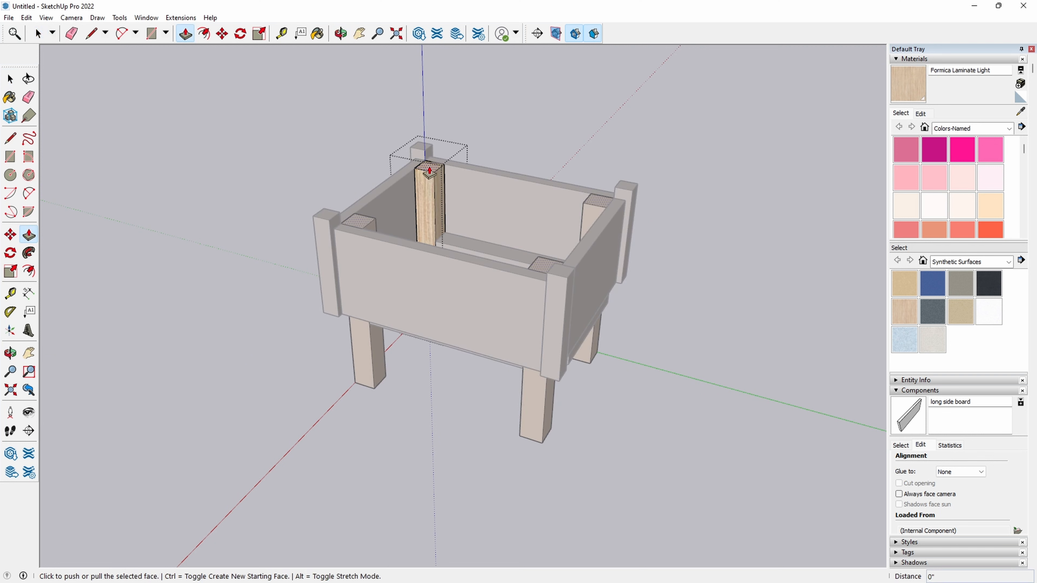
{"action": "left_click", "coordinate": [430, 171]}
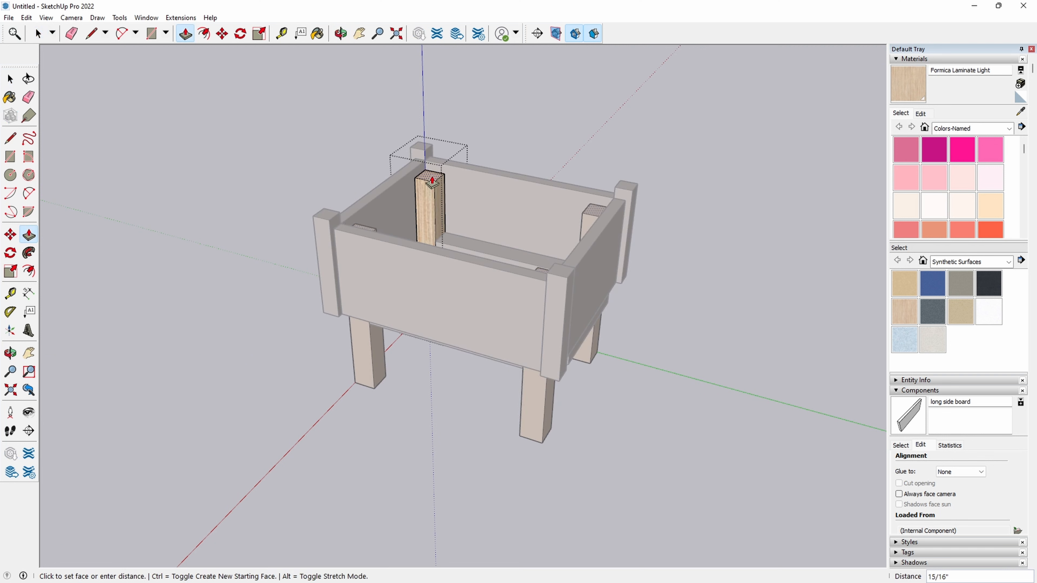
{"action": "left_click", "coordinate": [432, 180]}
{"action": "key", "text": "space"}
{"action": "left_click", "coordinate": [296, 192]}
- Open 3D Warehouse, search for screw 2" and browse the product results
{"action": "middle_click_drag", "start_coordinate": [235, 287], "coordinate": [483, 188]}
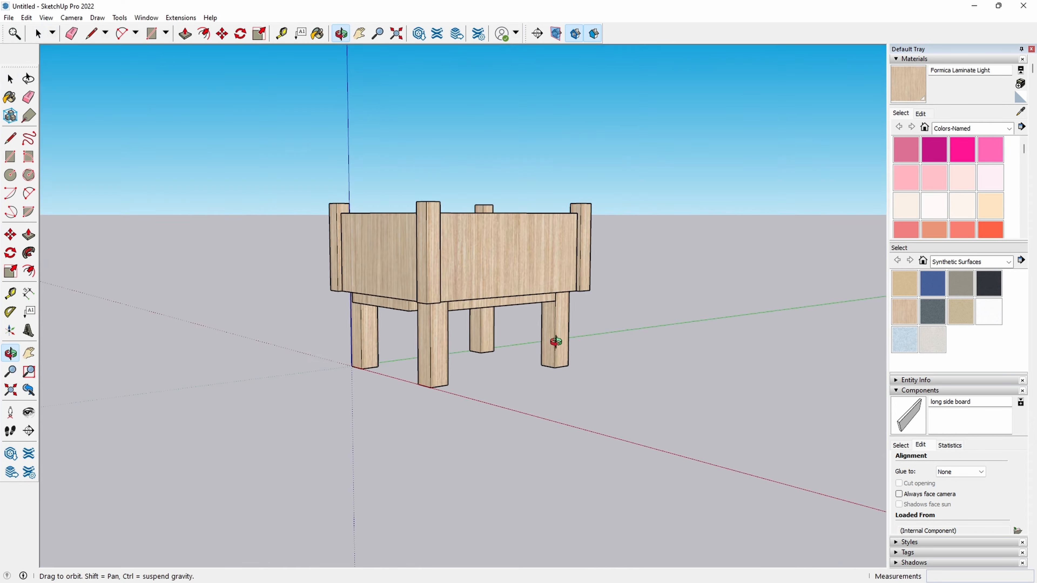
{"action": "left_click", "coordinate": [419, 34]}
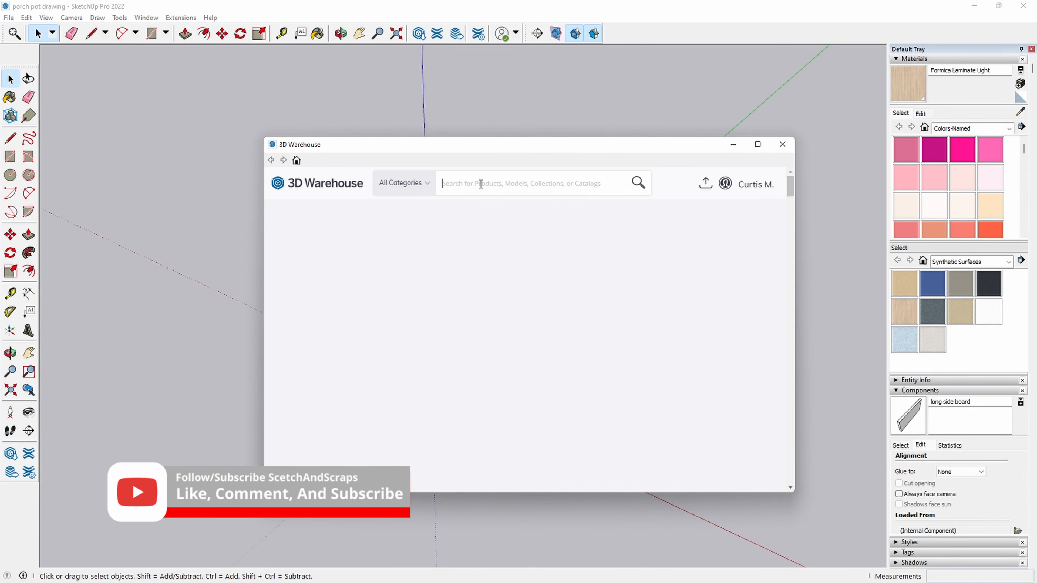
{"action": "type", "text": "screw 2\""}
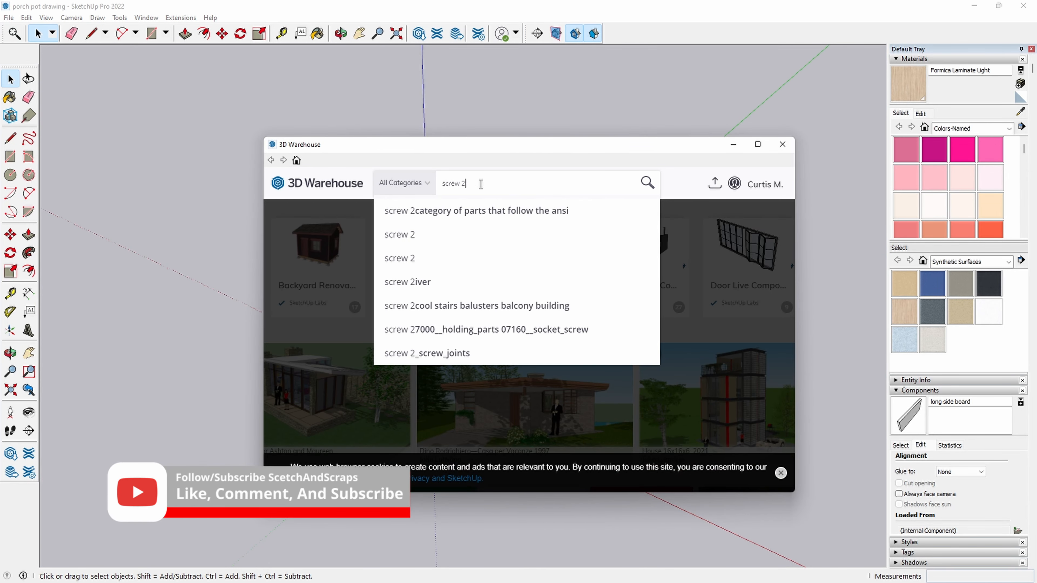
{"action": "key", "text": "Return"}
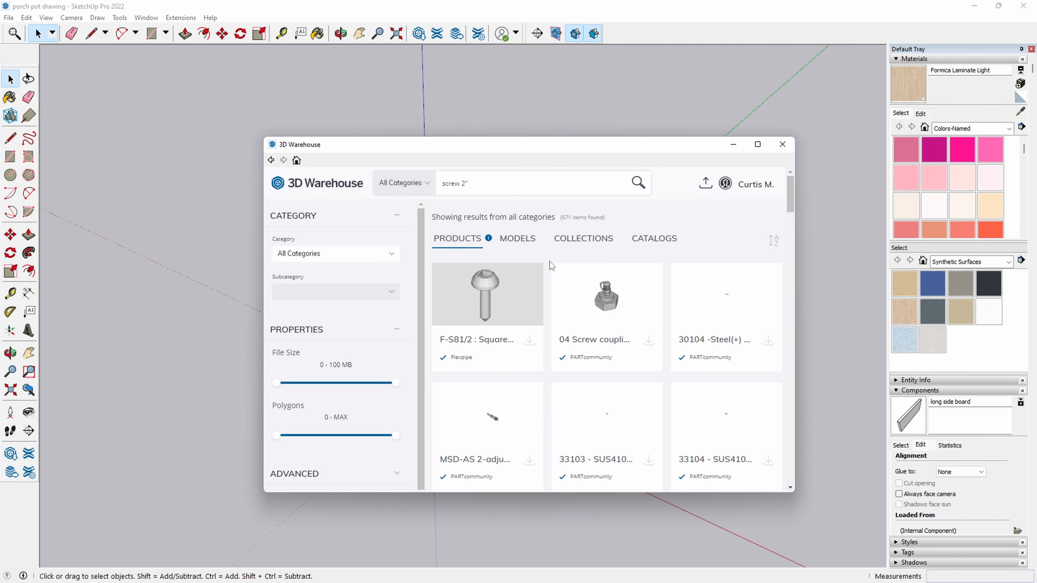
{"action": "scroll", "coordinate": [549, 263], "scroll_direction": "down", "scroll_amount": 2}
{"action": "scroll", "coordinate": [557, 311], "scroll_direction": "down", "scroll_amount": 4}
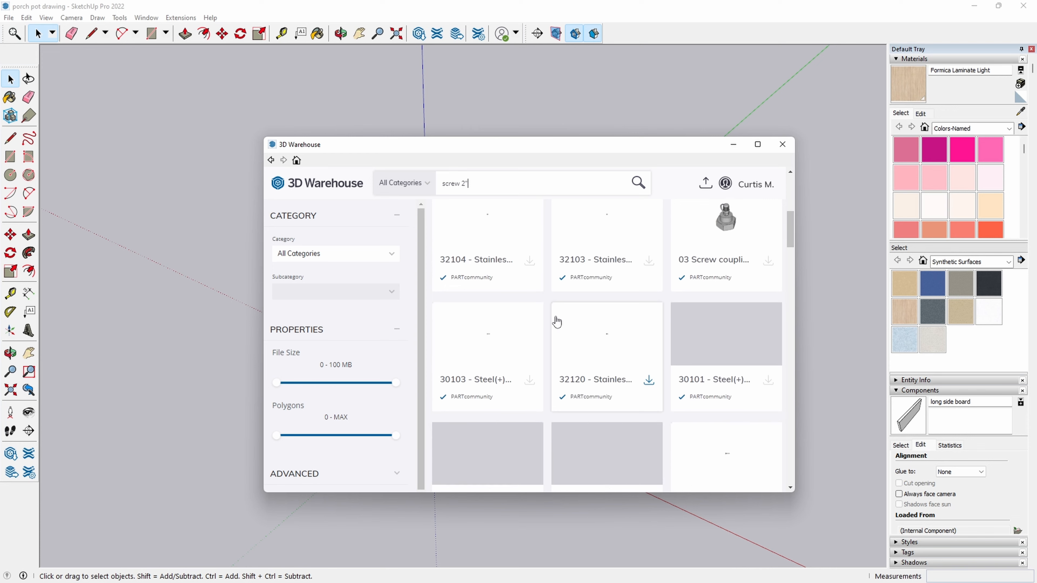
- Refine the 3D Warehouse search to wood screw 2" and show the matching models instead of products
{"action": "left_click", "coordinate": [444, 185]}
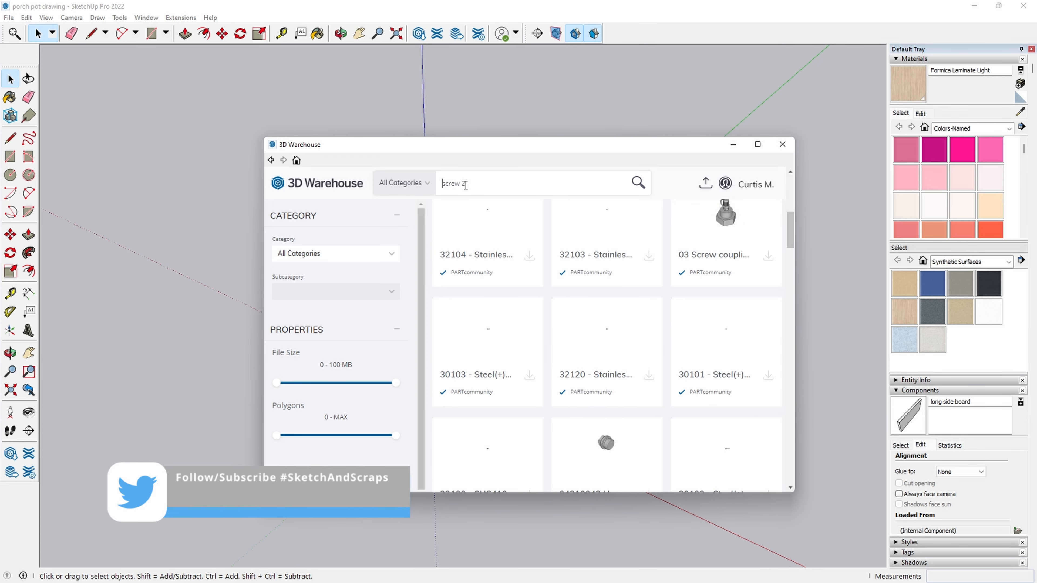
{"action": "key", "text": "Return"}
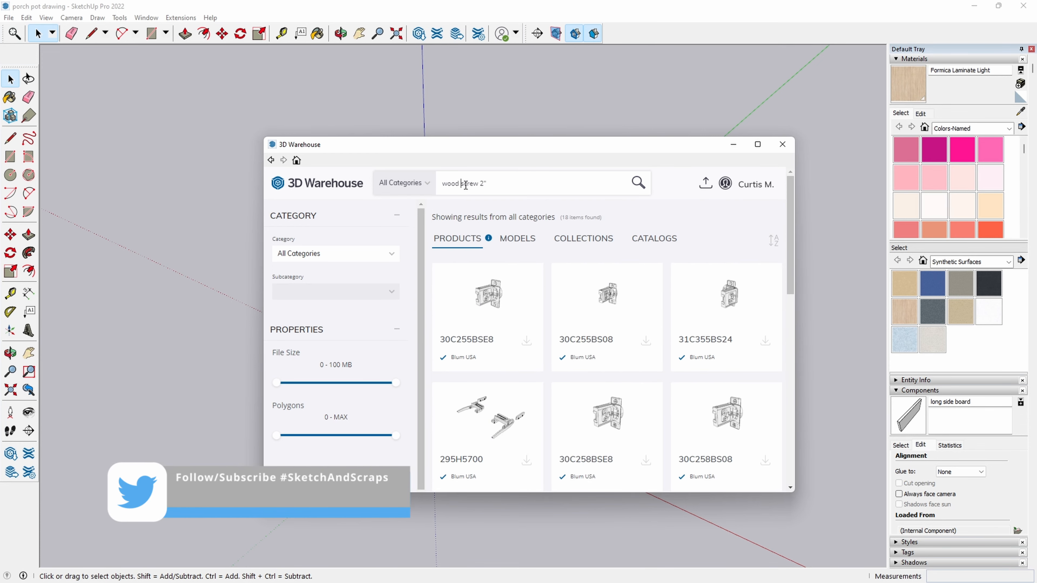
{"action": "scroll", "coordinate": [571, 404], "scroll_direction": "down", "scroll_amount": 5}
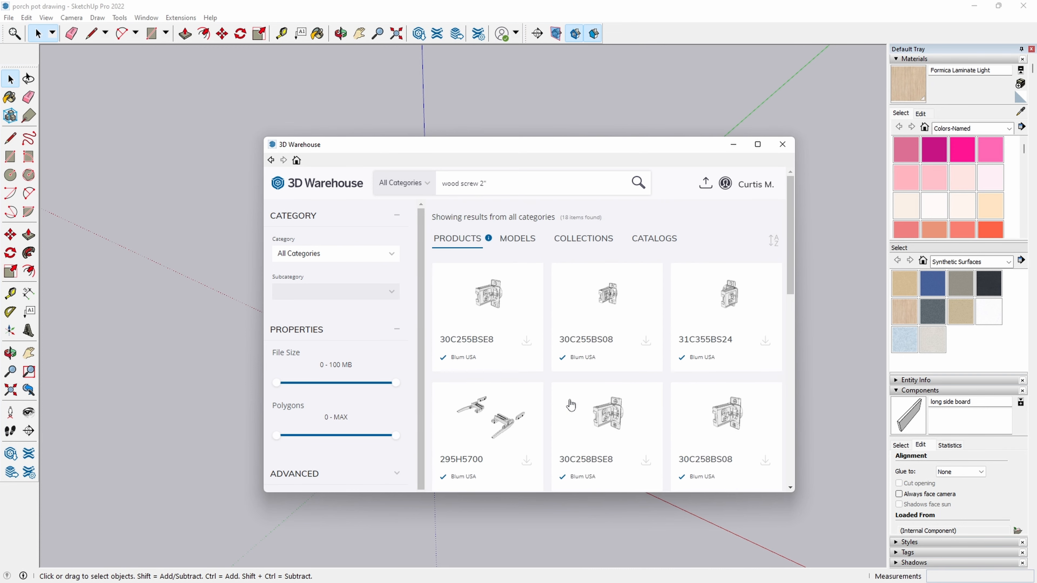
{"action": "left_click", "coordinate": [504, 241]}
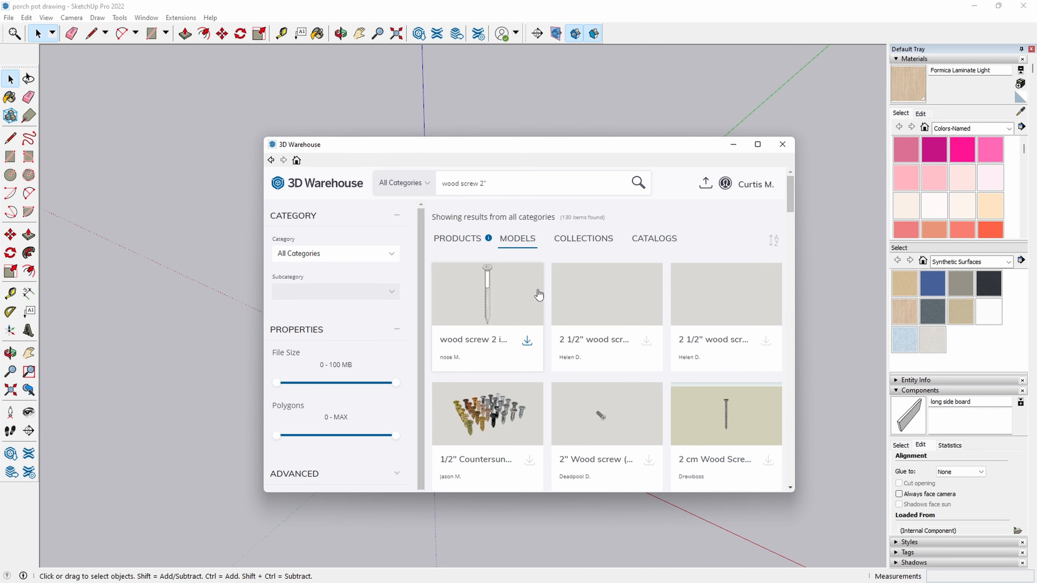
- Load the 2-inch wood screw model from 3D Warehouse into the drawing and place it beside the planter's leg
{"action": "left_click", "coordinate": [529, 342]}
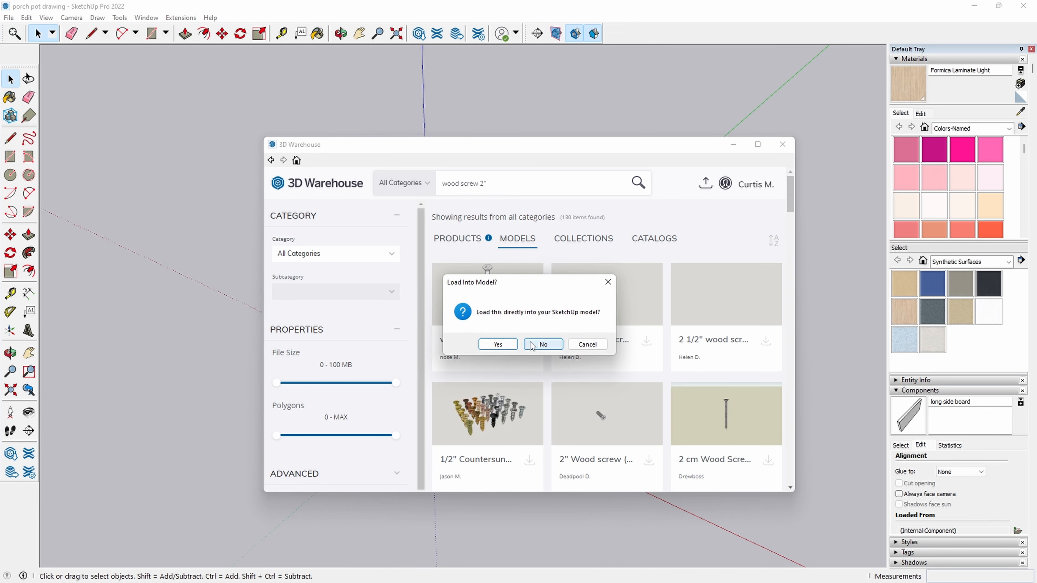
{"action": "left_click", "coordinate": [496, 345]}
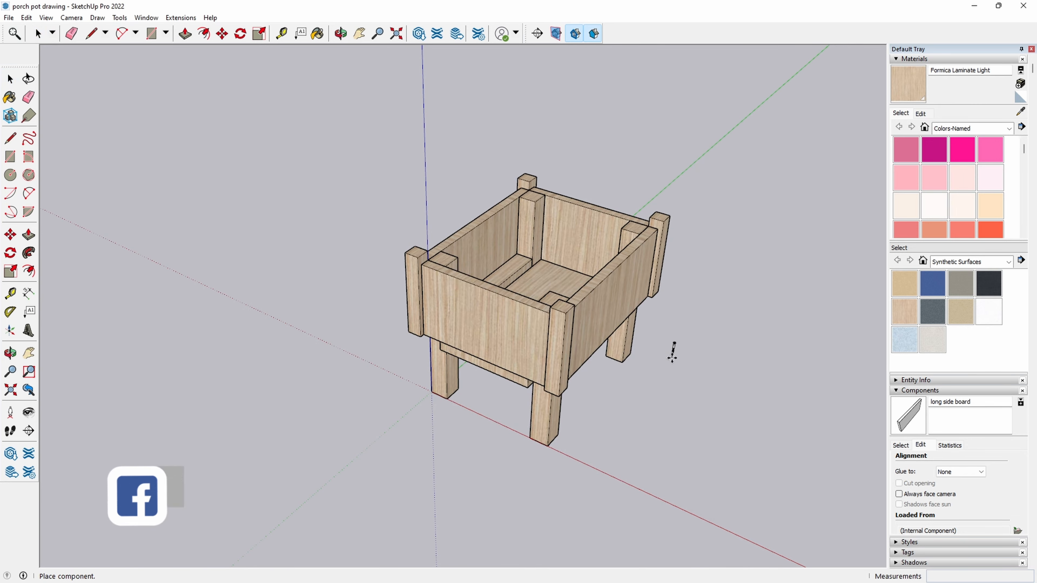
{"action": "scroll", "coordinate": [670, 370], "scroll_direction": "up", "scroll_amount": 10}
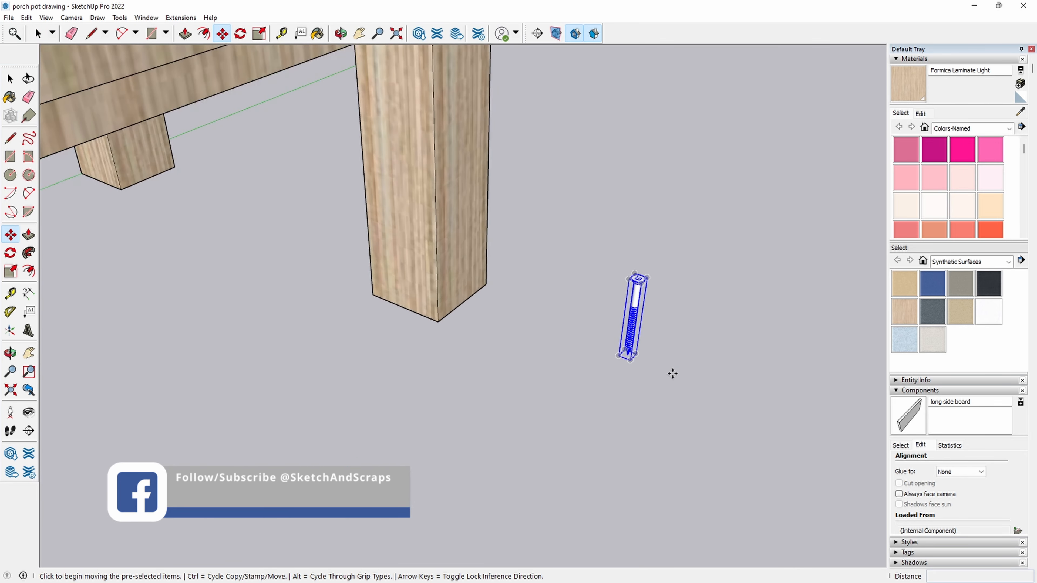
{"action": "left_click", "coordinate": [655, 379]}
{"action": "scroll", "coordinate": [657, 380], "scroll_direction": "down", "scroll_amount": 2}
{"action": "middle_click_drag", "start_coordinate": [657, 383], "coordinate": [517, 228], "text": "shift"}
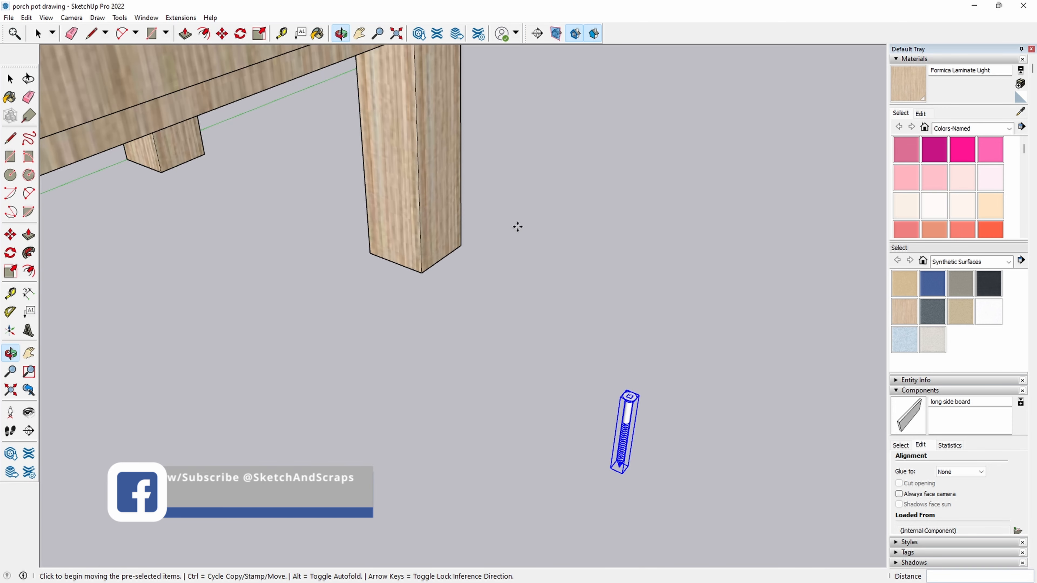
- Explode the imported screw component and its nested components down to loose geometry
{"action": "key", "text": "space"}
{"action": "left_click_drag", "start_coordinate": [574, 344], "coordinate": [658, 499]}
{"action": "right_click", "coordinate": [631, 419]}
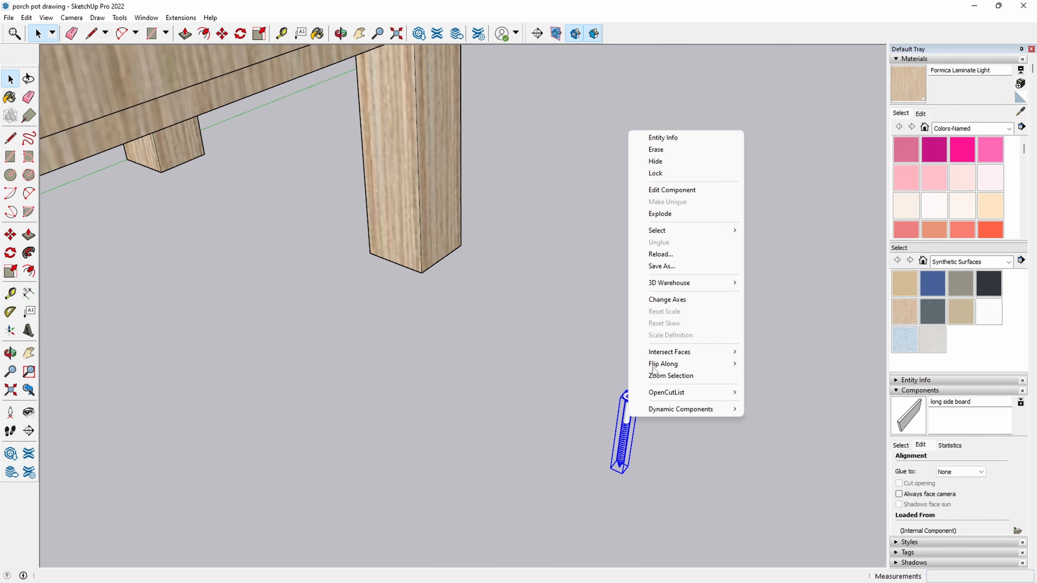
{"action": "left_click", "coordinate": [684, 213]}
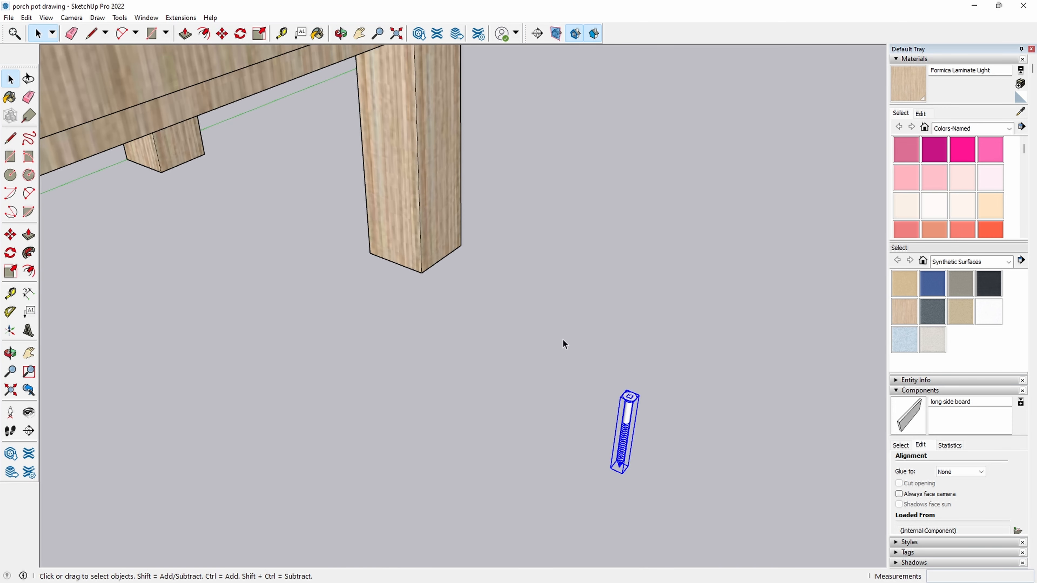
{"action": "left_click_drag", "start_coordinate": [562, 350], "coordinate": [669, 503]}
{"action": "right_click", "coordinate": [633, 408]}
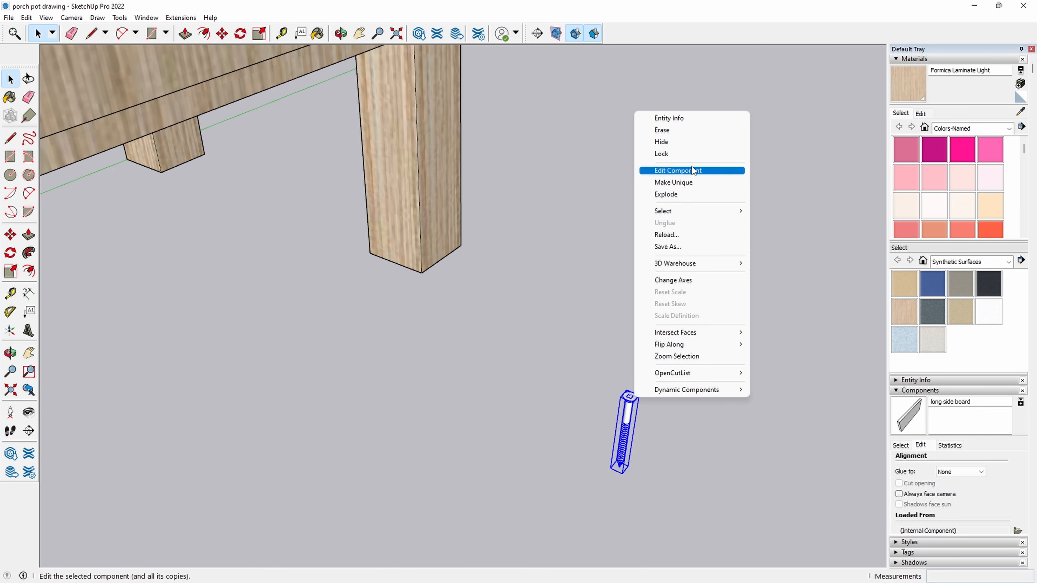
{"action": "left_click", "coordinate": [688, 193]}
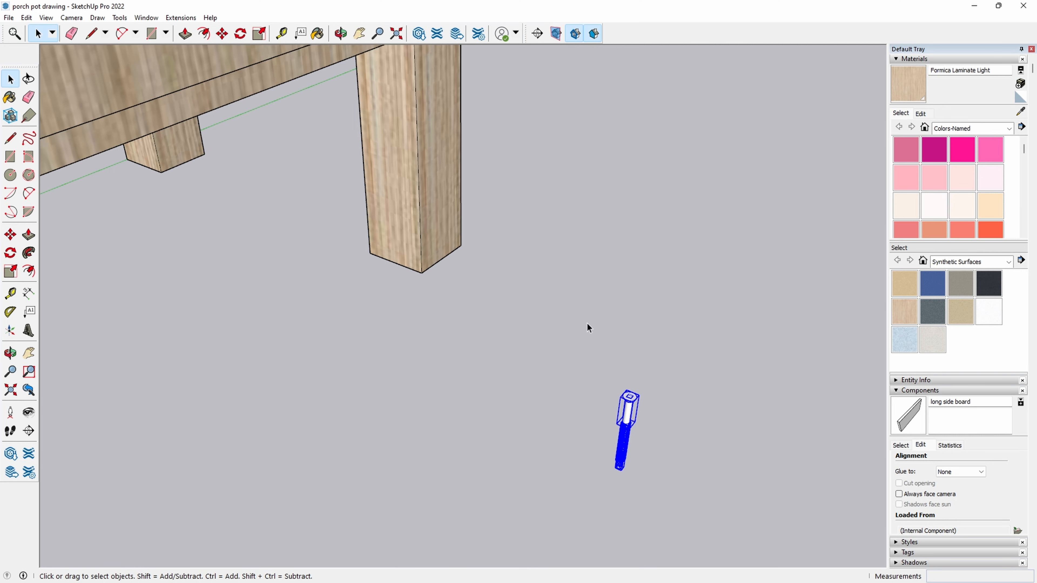
{"action": "right_click", "coordinate": [632, 406]}
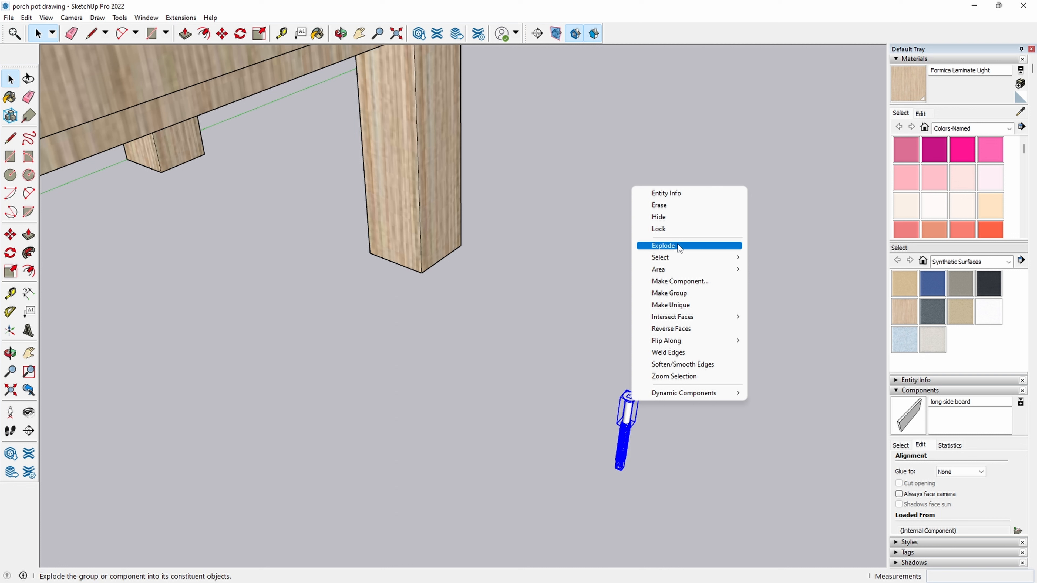
{"action": "left_click", "coordinate": [680, 245]}
{"action": "right_click", "coordinate": [630, 396]}
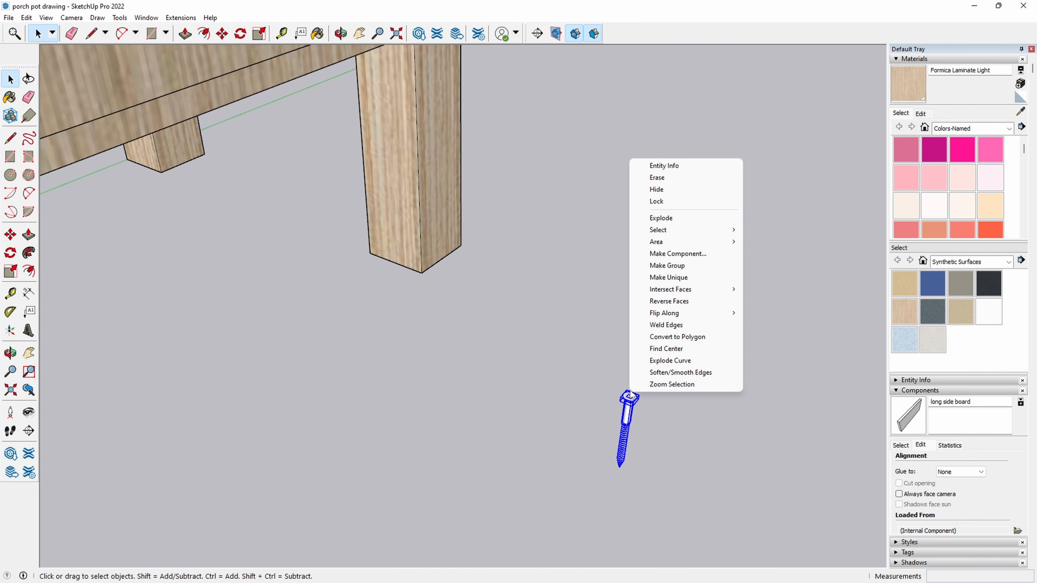
{"action": "left_click", "coordinate": [685, 217]}
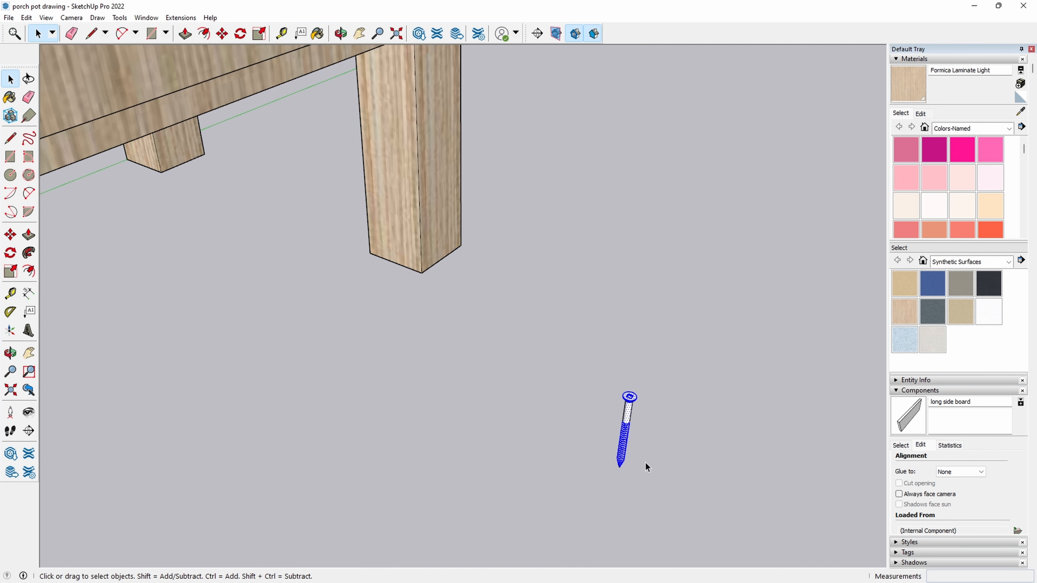
{"action": "right_click", "coordinate": [628, 403]}
{"action": "left_click_drag", "start_coordinate": [577, 351], "coordinate": [673, 506]}
{"action": "scroll", "coordinate": [694, 454], "scroll_direction": "up", "scroll_amount": 3}
{"action": "left_click_drag", "start_coordinate": [501, 273], "coordinate": [701, 555]}
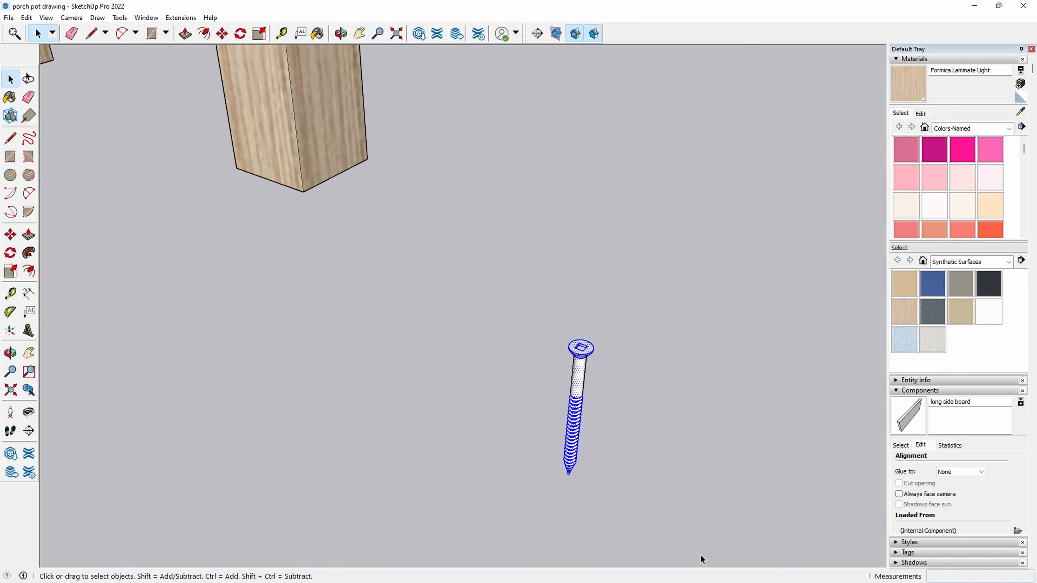
{"action": "right_click", "coordinate": [584, 383]}
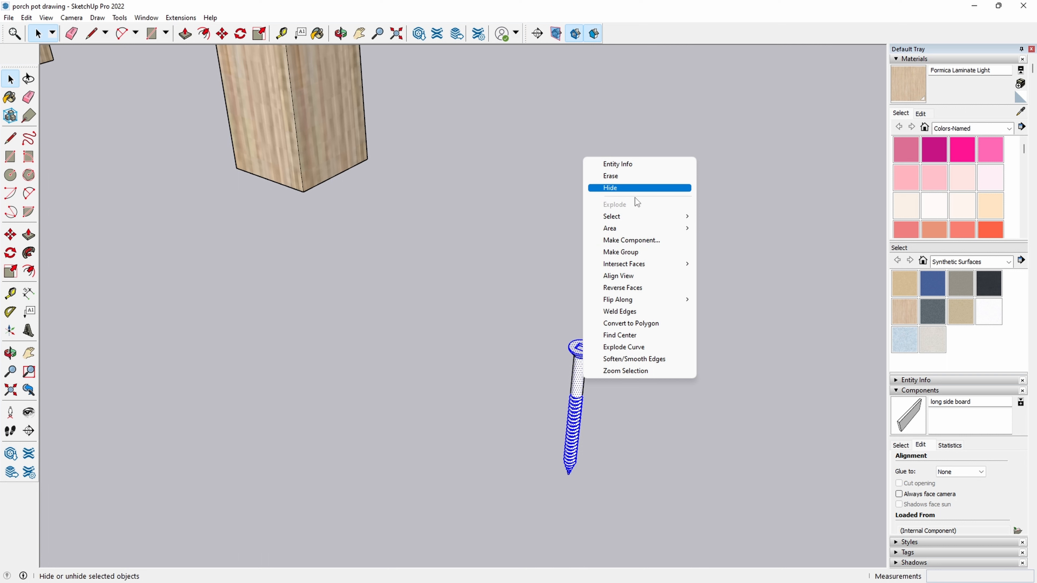
{"action": "left_click", "coordinate": [458, 302]}
- Make all the exploded screw geometry one component and name it as a 2" wood screw
{"action": "left_click_drag", "start_coordinate": [471, 259], "coordinate": [698, 561]}
{"action": "right_click", "coordinate": [599, 356]}
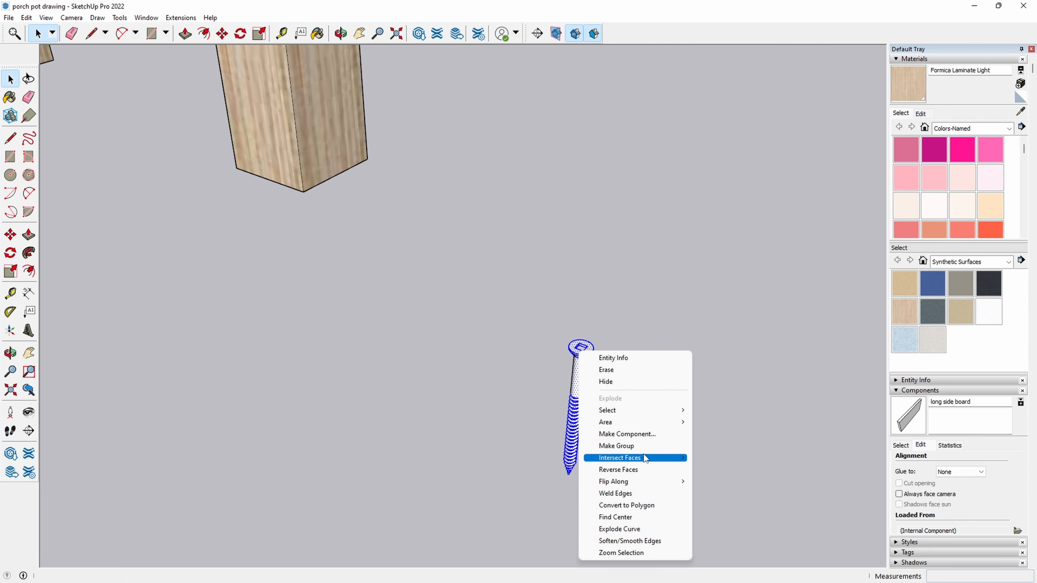
{"action": "left_click", "coordinate": [654, 433]}
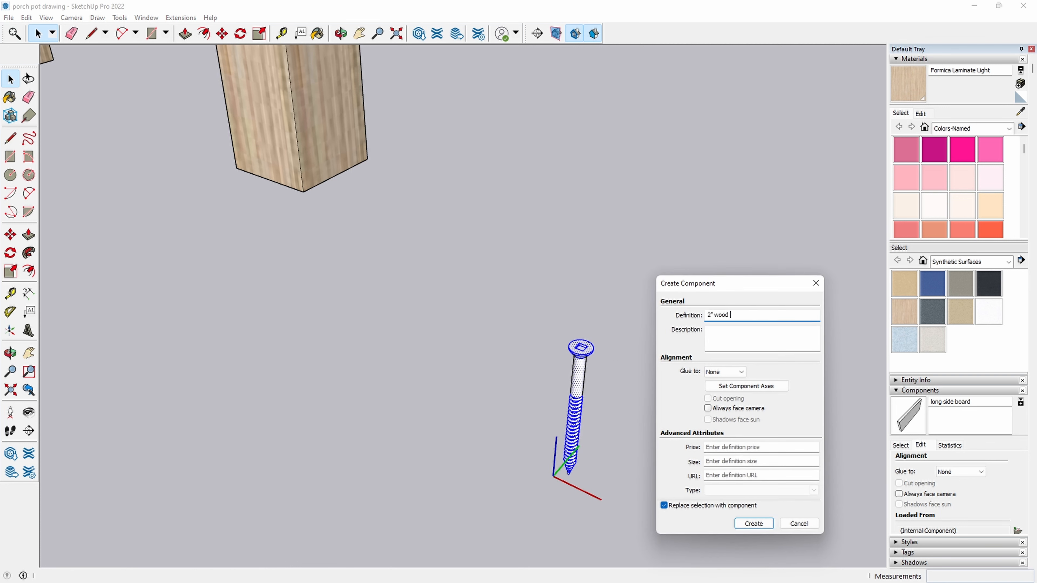
{"action": "key", "text": "Return"}
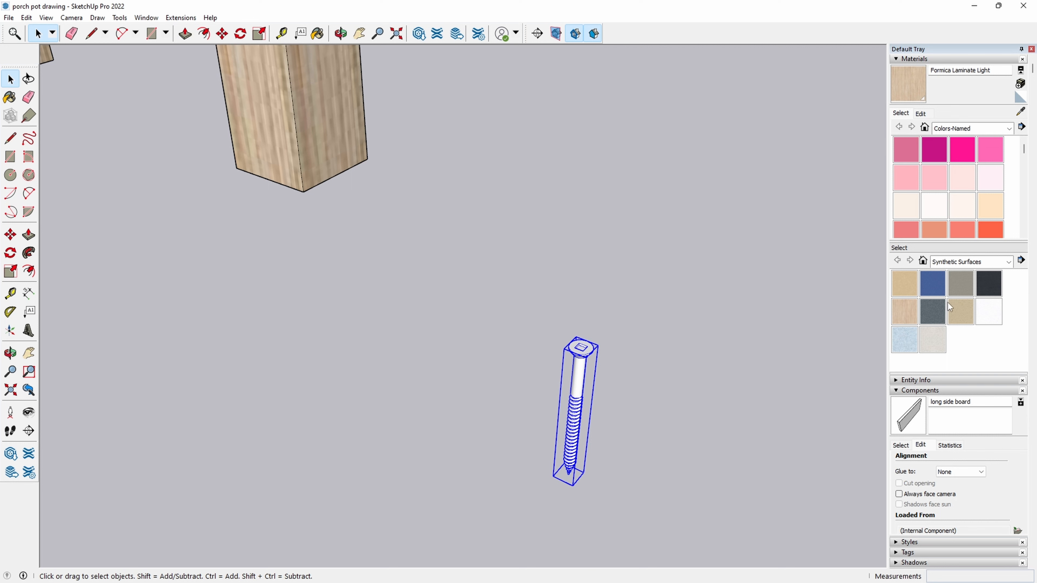
- Paint the screw component with the Quartz Light Brown material
{"action": "left_click", "coordinate": [960, 315]}
{"action": "left_click", "coordinate": [576, 351]}
{"action": "key", "text": "space"}
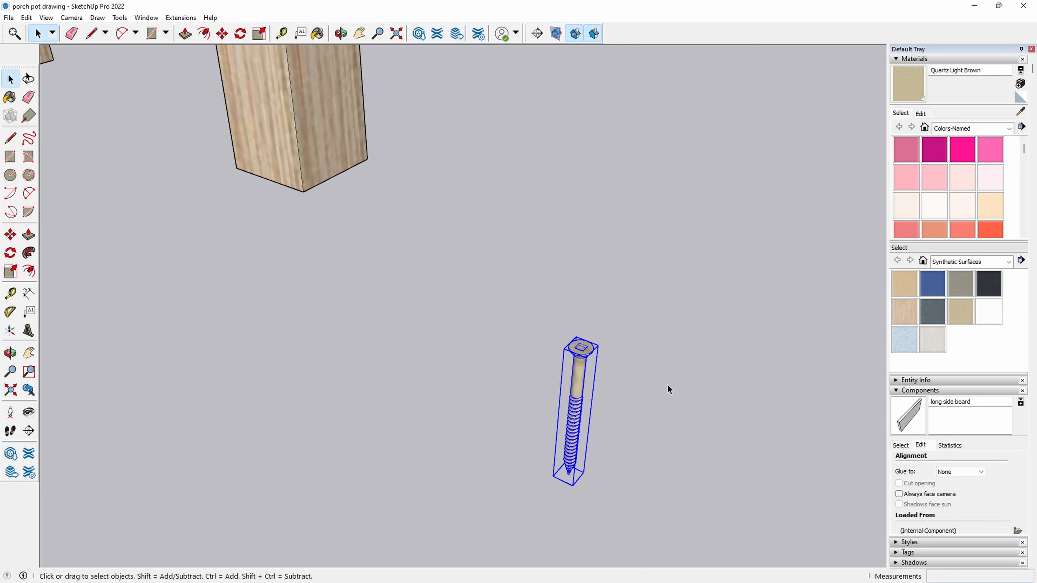
{"action": "left_click", "coordinate": [668, 390]}
- Rotate the screw about its head in the vertical plane until it lies horizontally
{"action": "left_click", "coordinate": [586, 348]}
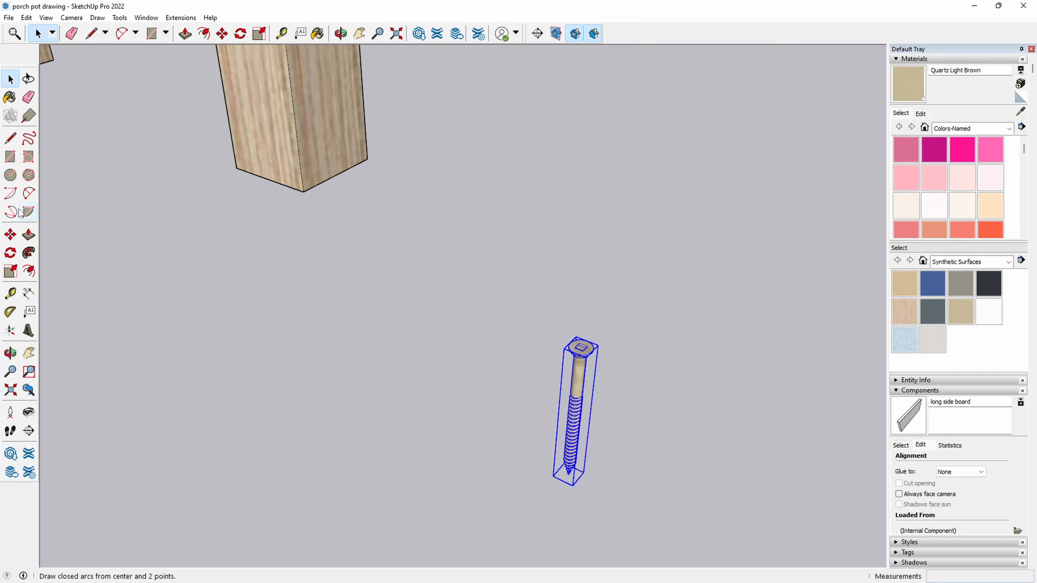
{"action": "left_click", "coordinate": [12, 254]}
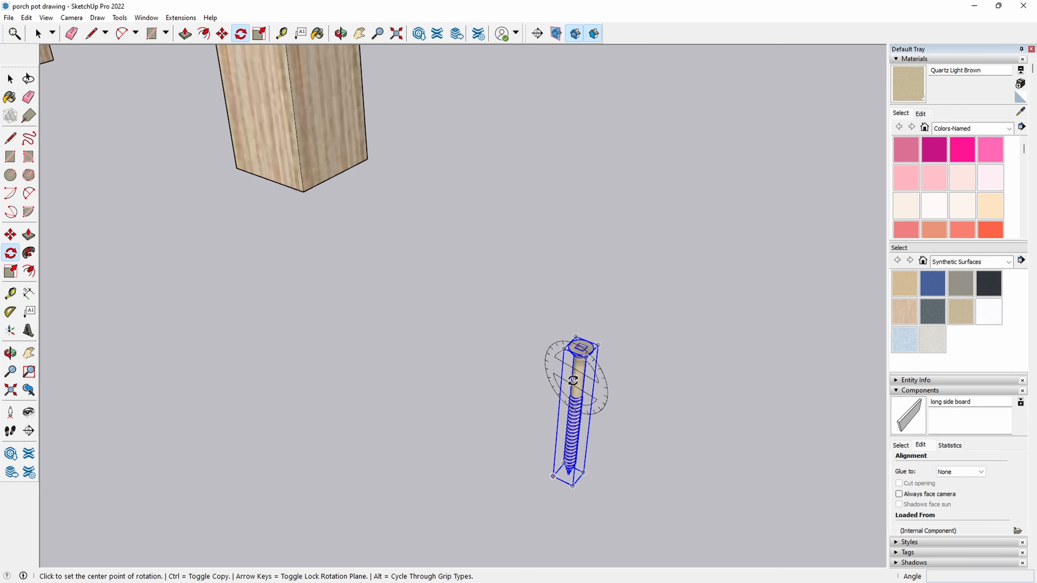
{"action": "scroll", "coordinate": [574, 353], "scroll_direction": "up", "scroll_amount": 5}
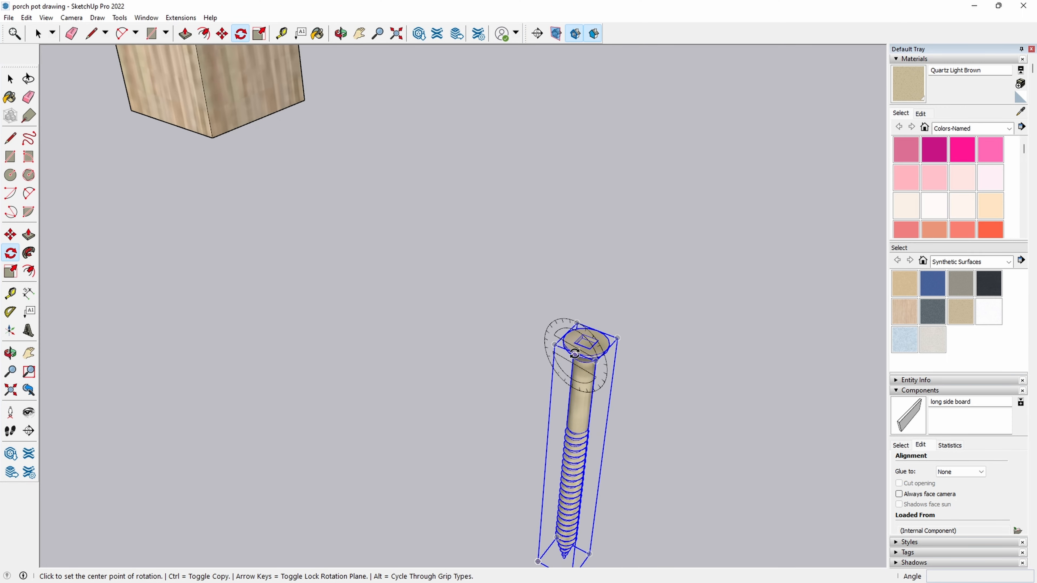
{"action": "scroll", "coordinate": [575, 353], "scroll_direction": "up", "scroll_amount": 3}
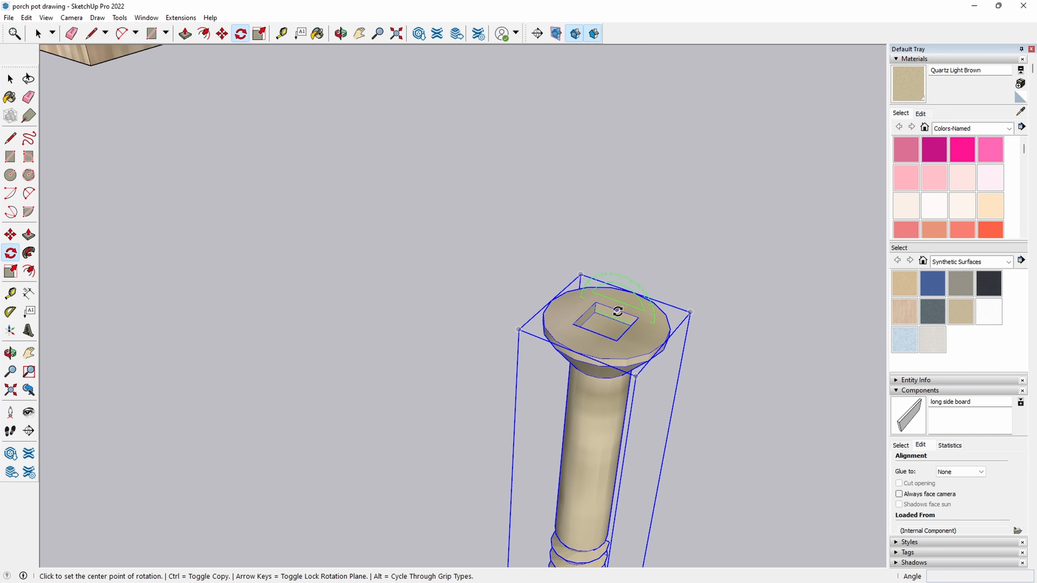
{"action": "left_click", "coordinate": [617, 310]}
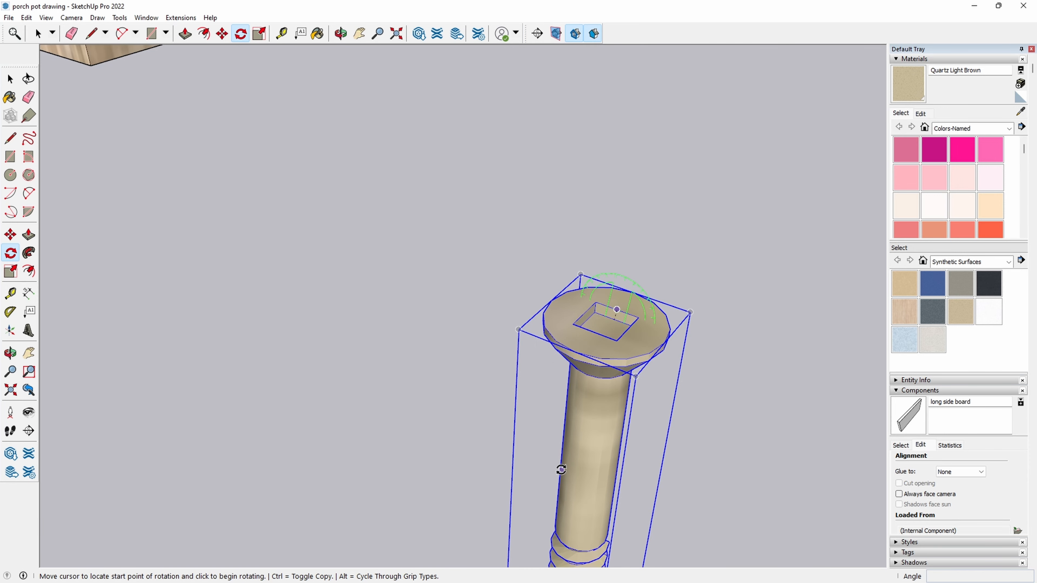
{"action": "scroll", "coordinate": [561, 470], "scroll_direction": "down", "scroll_amount": 8}
{"action": "middle_click_drag", "start_coordinate": [562, 470], "coordinate": [562, 313]}
{"action": "scroll", "coordinate": [557, 351], "scroll_direction": "up", "scroll_amount": 3}
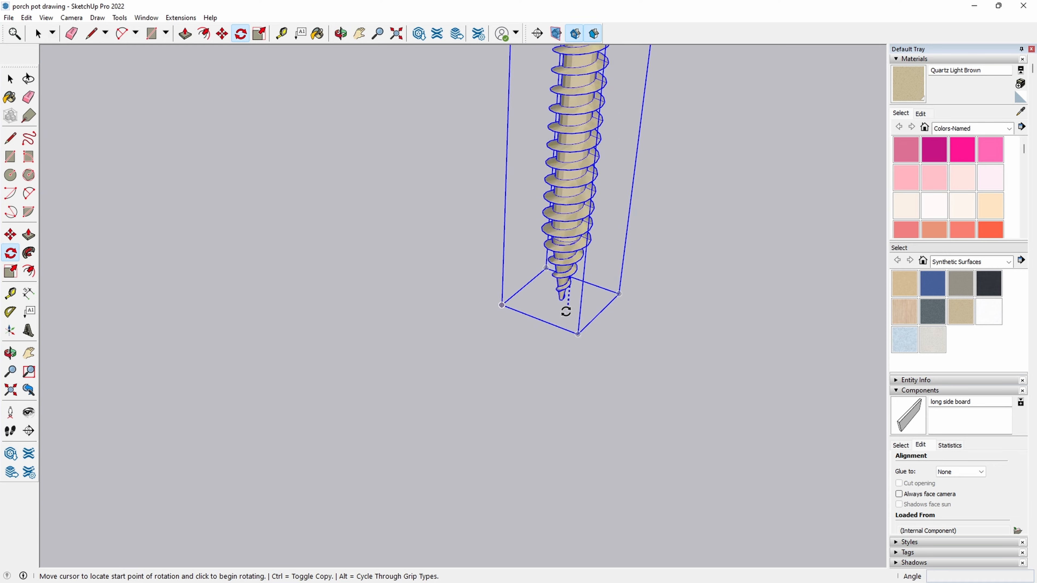
{"action": "left_click", "coordinate": [562, 296]}
{"action": "scroll", "coordinate": [565, 292], "scroll_direction": "down", "scroll_amount": 8}
{"action": "scroll", "coordinate": [564, 292], "scroll_direction": "down", "scroll_amount": 6}
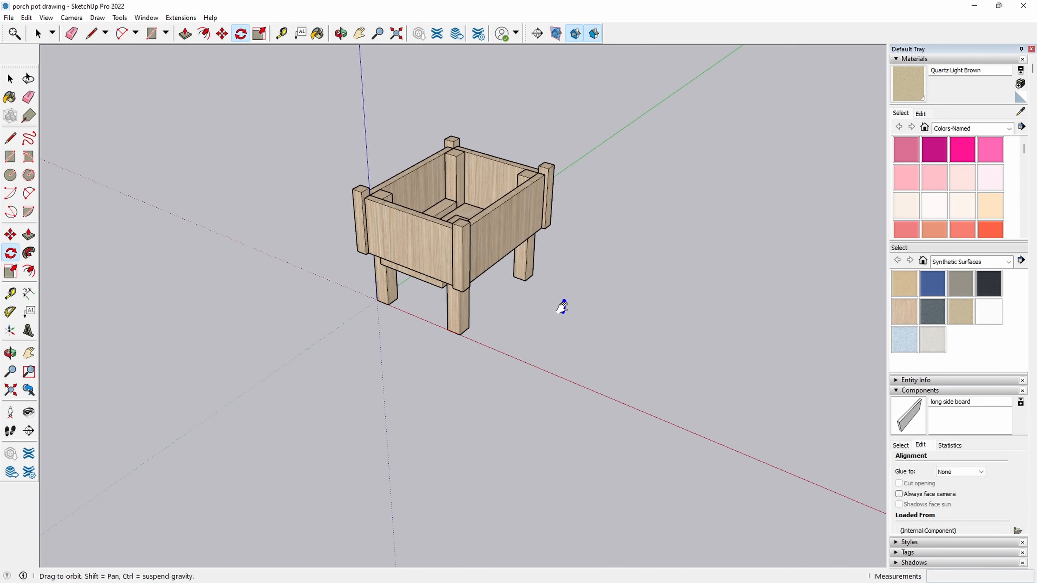
{"action": "scroll", "coordinate": [563, 298], "scroll_direction": "up", "scroll_amount": 6}
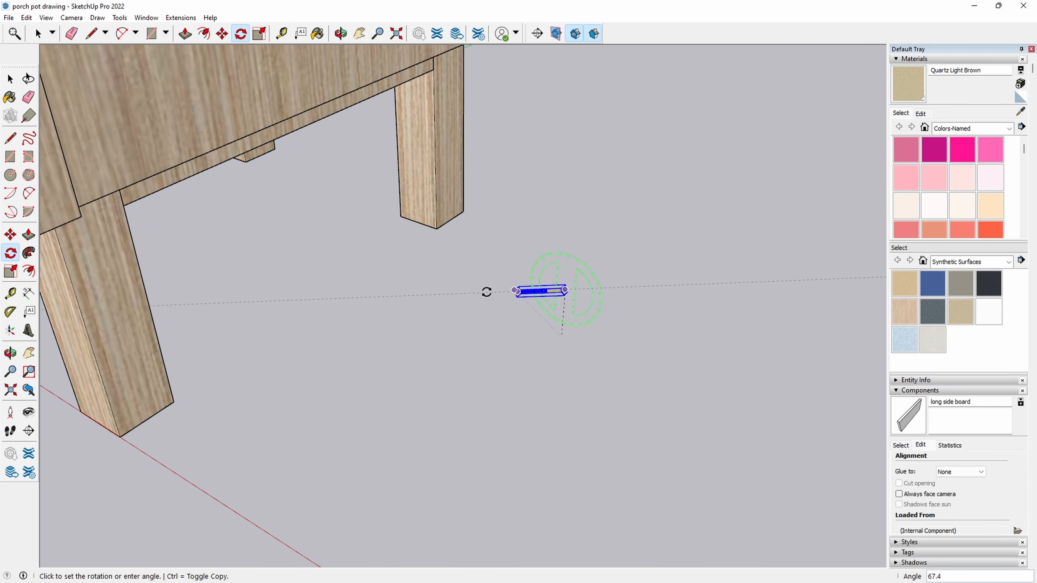
{"action": "left_click", "coordinate": [492, 262]}
{"action": "key", "text": "space"}
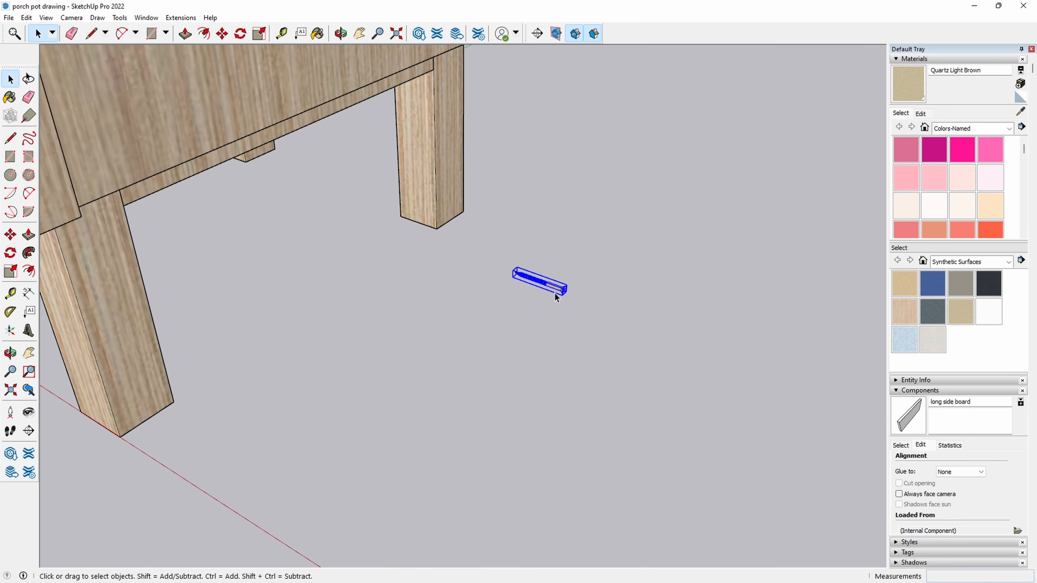
- Copy the six side-board screws about 2' 5 7/8" out to the open space beside the planter
{"action": "scroll", "coordinate": [563, 296], "scroll_direction": "up", "scroll_amount": 4}
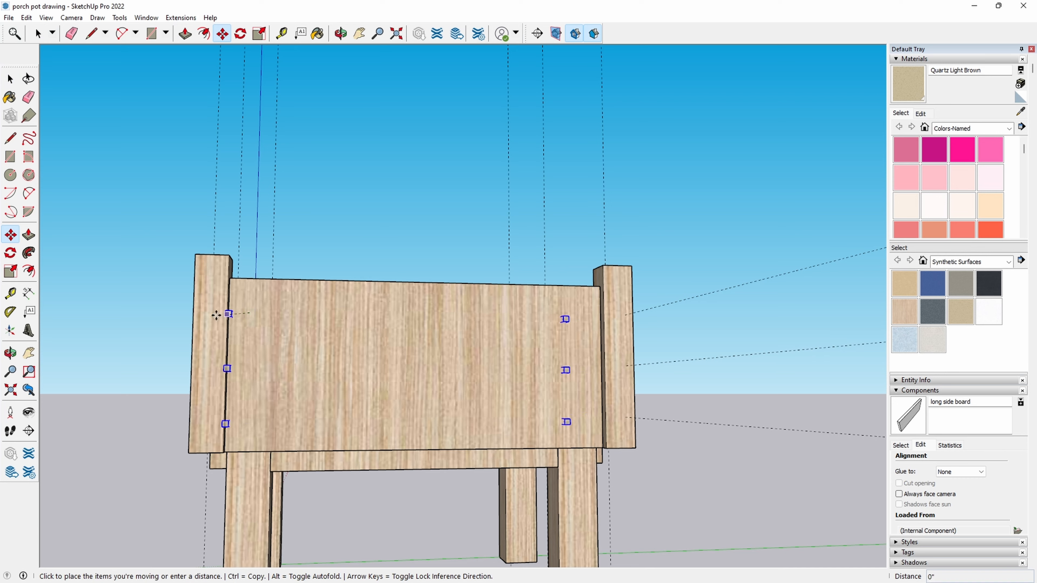
{"action": "scroll", "coordinate": [143, 311], "scroll_direction": "down", "scroll_amount": 5}
{"action": "middle_click_drag", "start_coordinate": [143, 312], "coordinate": [486, 343], "text": "shift"}
{"action": "left_click", "coordinate": [168, 342]}
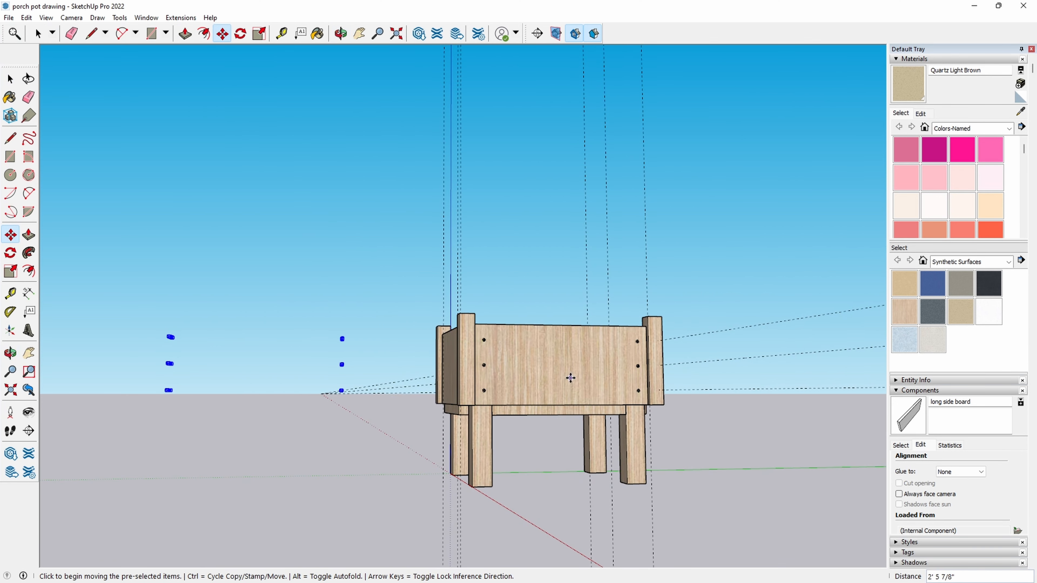
- Make a group of the six screws set in the planter's side board
{"action": "scroll", "coordinate": [570, 378], "scroll_direction": "up", "scroll_amount": 3}
{"action": "key", "text": "space"}
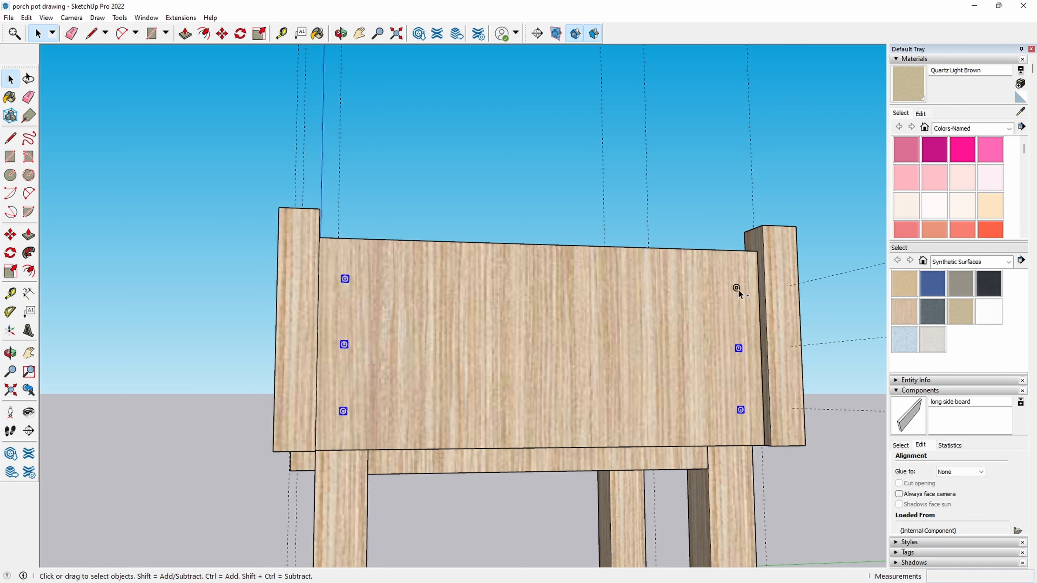
{"action": "right_click", "coordinate": [737, 288]}
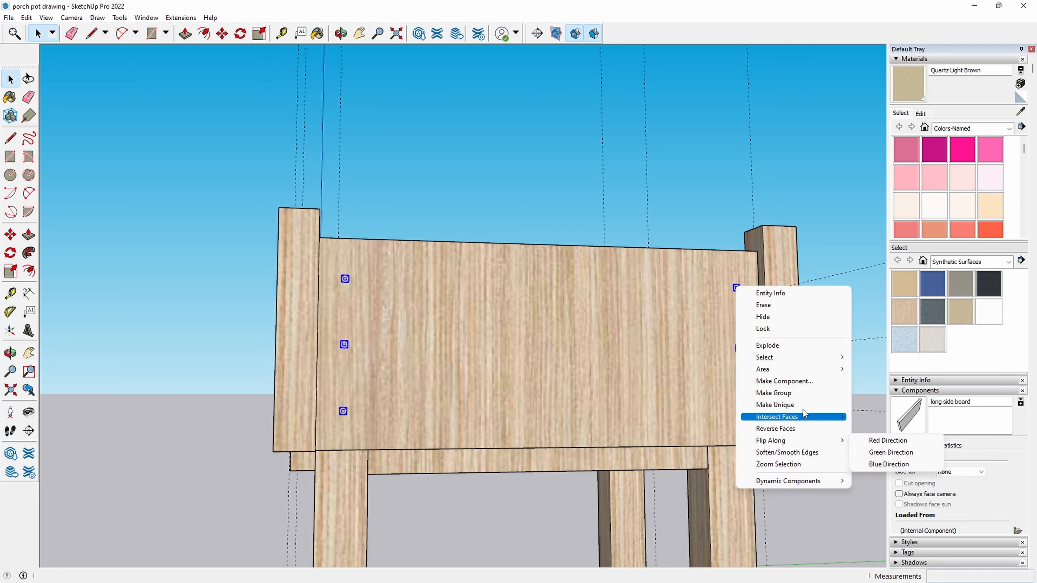
{"action": "left_click", "coordinate": [773, 393]}
{"action": "scroll", "coordinate": [160, 427], "scroll_direction": "down", "scroll_amount": 3}
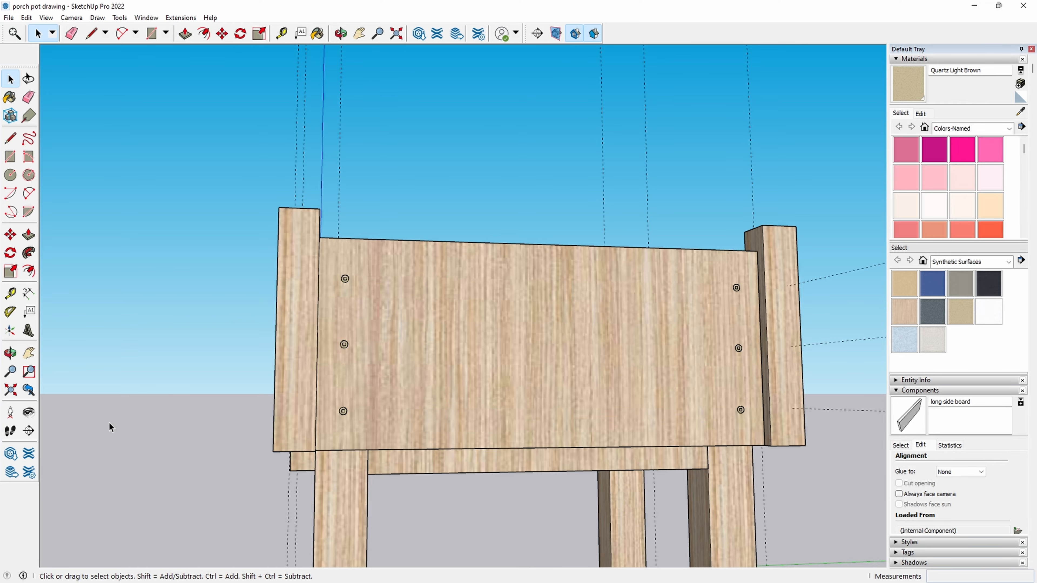
- Place the six-screw group about 2' 9" across the planter, on the guide lines of the opposite side board
{"action": "key", "text": "m"}
{"action": "left_click", "coordinate": [735, 292]}
{"action": "middle_click_drag", "start_coordinate": [735, 293], "coordinate": [613, 367]}
{"action": "scroll", "coordinate": [654, 347], "scroll_direction": "down", "scroll_amount": 3}
{"action": "scroll", "coordinate": [711, 301], "scroll_direction": "up", "scroll_amount": 5}
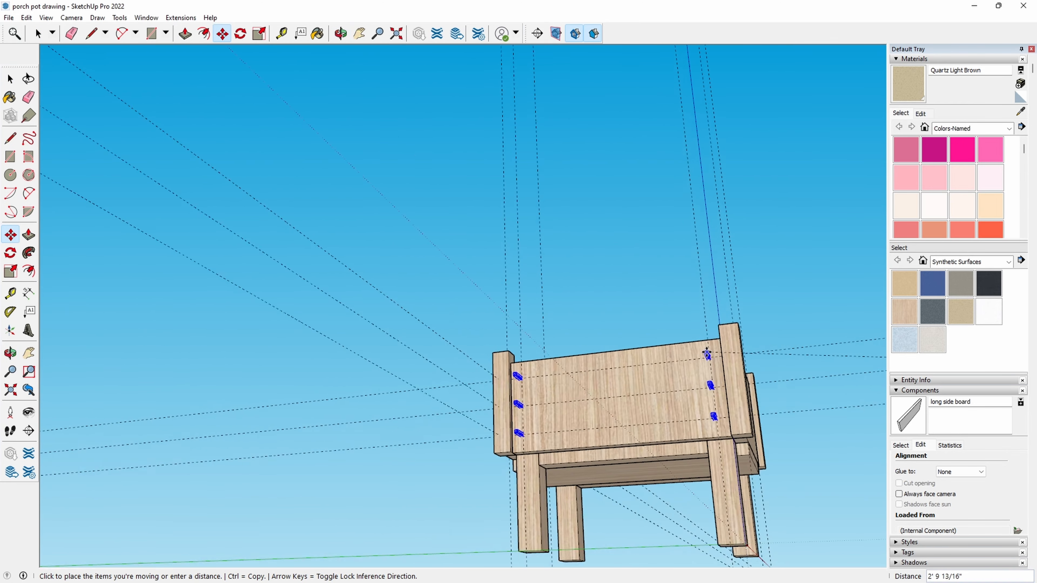
{"action": "left_click", "coordinate": [709, 360]}
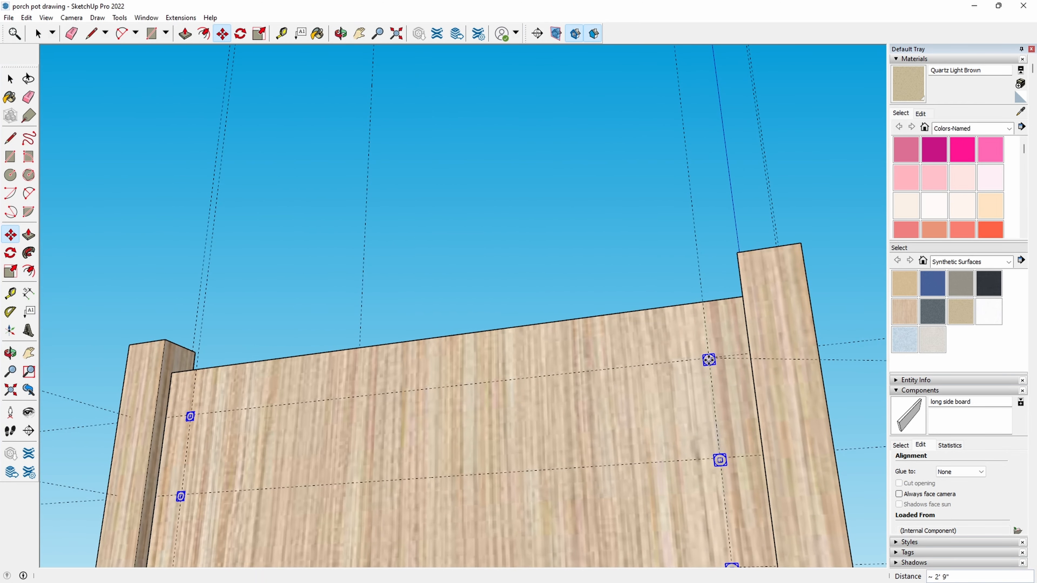
- Rotate the group of three screws about a screw head in the vertical plane until the screws stand with their tips up
{"action": "scroll", "coordinate": [521, 433], "scroll_direction": "down", "scroll_amount": 5}
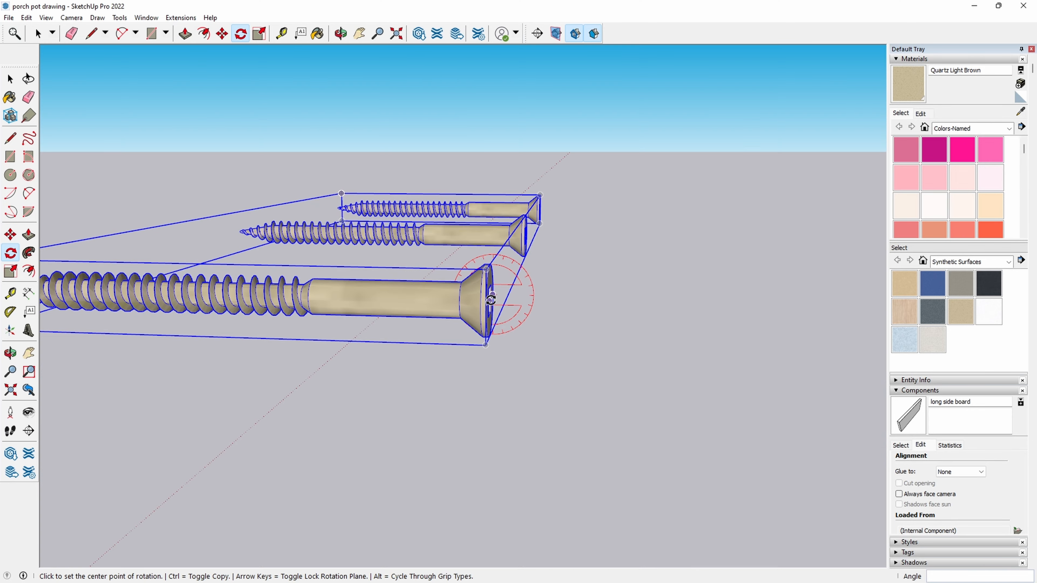
{"action": "left_click", "coordinate": [490, 301]}
{"action": "middle_click_drag", "start_coordinate": [490, 301], "coordinate": [624, 256]}
{"action": "scroll", "coordinate": [383, 337], "scroll_direction": "down", "scroll_amount": 3}
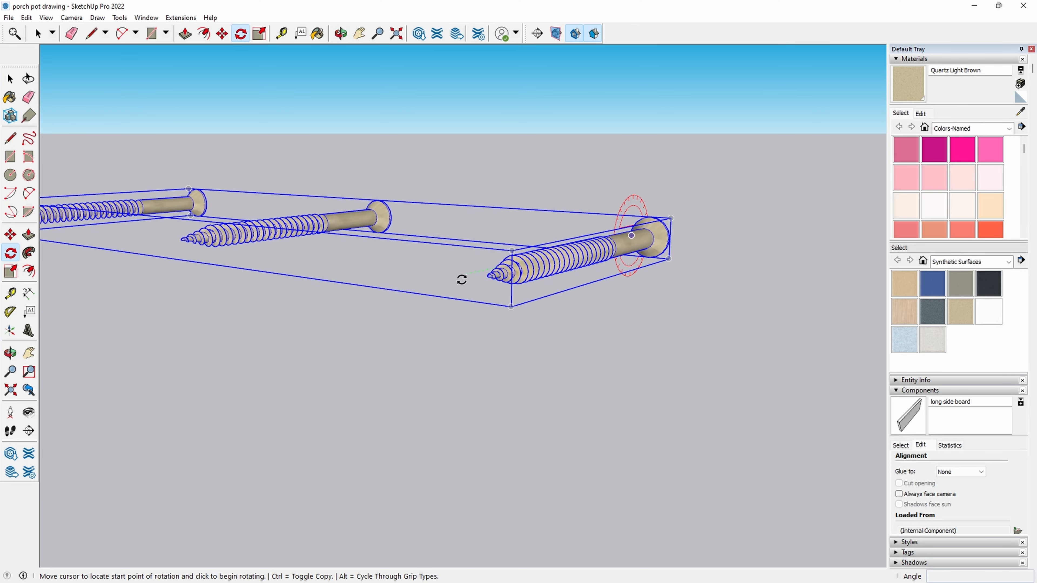
{"action": "left_click", "coordinate": [442, 276]}
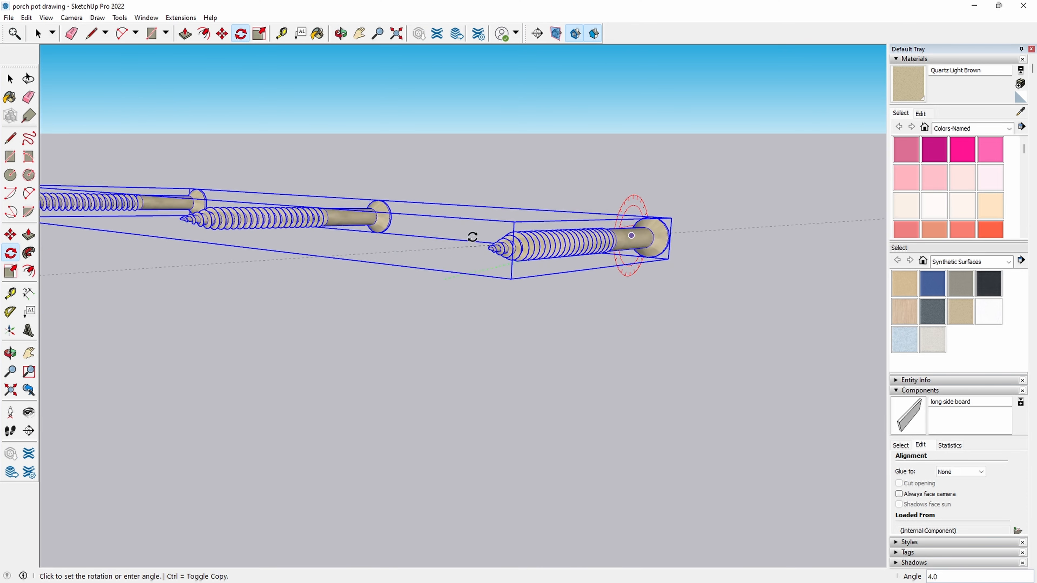
{"action": "left_click", "coordinate": [639, 155]}
- Move the three-screw group about 3' 6 1/8" to the guide crossing at one end of the bottom plank's underside
{"action": "middle_click_drag", "start_coordinate": [639, 155], "coordinate": [503, 417]}
{"action": "key", "text": "m"}
{"action": "left_click", "coordinate": [409, 211]}
{"action": "scroll", "coordinate": [398, 221], "scroll_direction": "down", "scroll_amount": 6}
{"action": "middle_click_drag", "start_coordinate": [478, 269], "coordinate": [477, 269]}
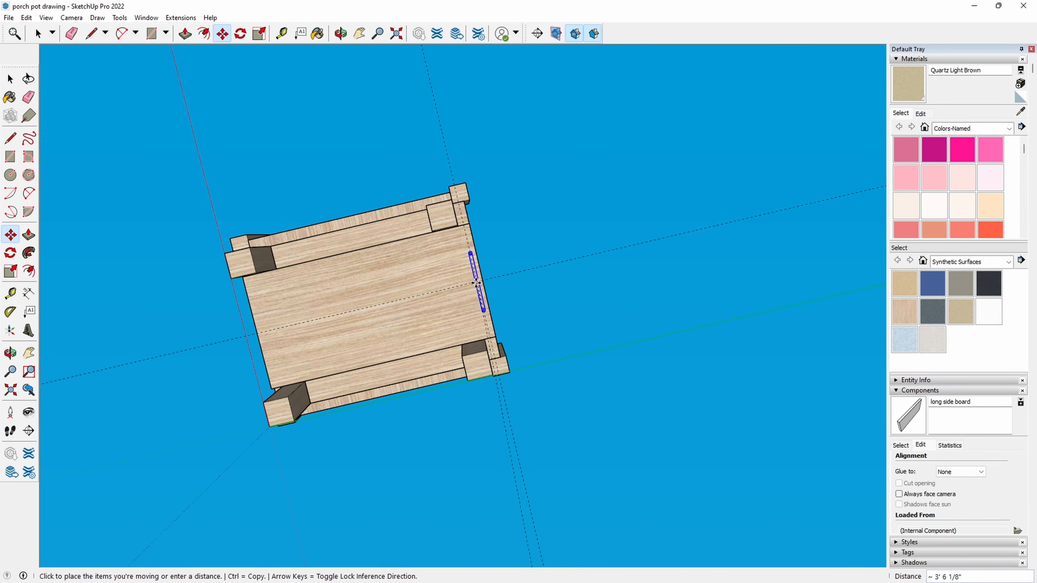
{"action": "scroll", "coordinate": [478, 281], "scroll_direction": "up", "scroll_amount": 4}
{"action": "left_click", "coordinate": [479, 281]}
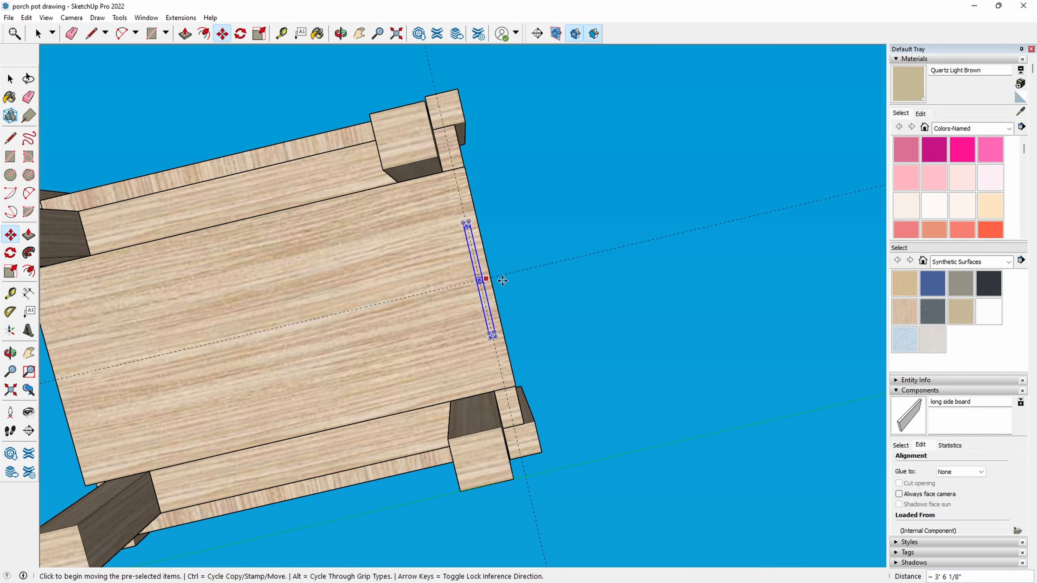
- Copy the three-screw group along the bottom plank to the guide crossing at its opposite end
{"action": "key", "text": "space"}
{"action": "left_click", "coordinate": [543, 278]}
{"action": "middle_click_drag", "start_coordinate": [555, 258], "coordinate": [557, 252]}
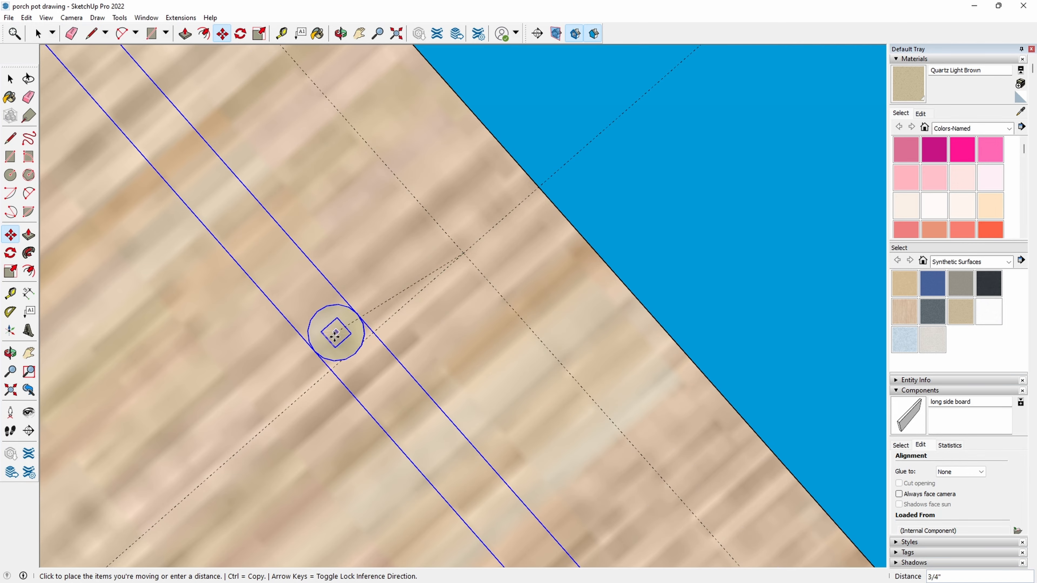
{"action": "scroll", "coordinate": [314, 364], "scroll_direction": "down", "scroll_amount": 9}
{"action": "middle_click_drag", "start_coordinate": [237, 427], "coordinate": [733, 149], "text": "shift"}
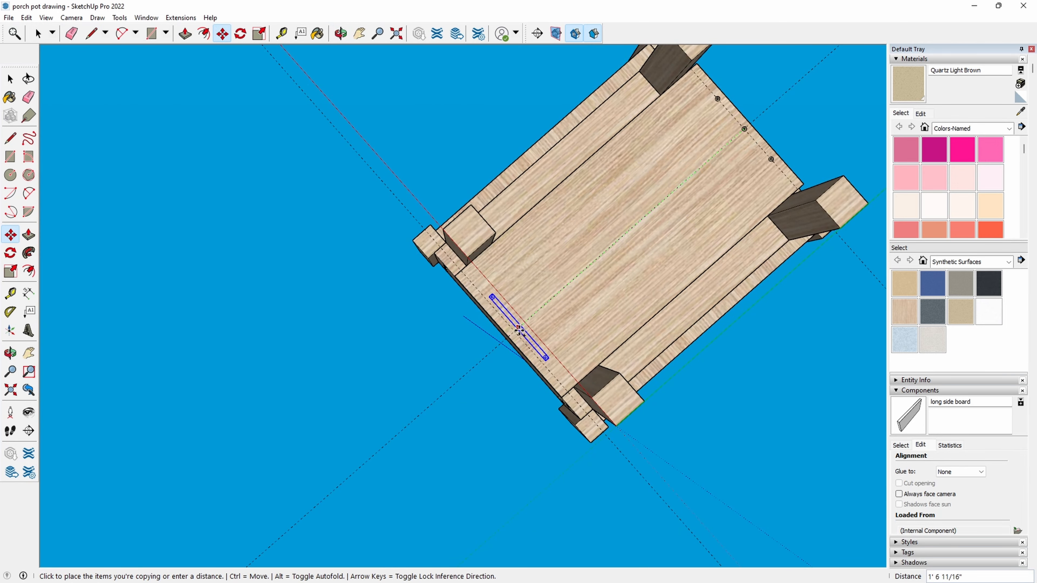
{"action": "left_click", "coordinate": [537, 336]}
{"action": "key", "text": "space"}
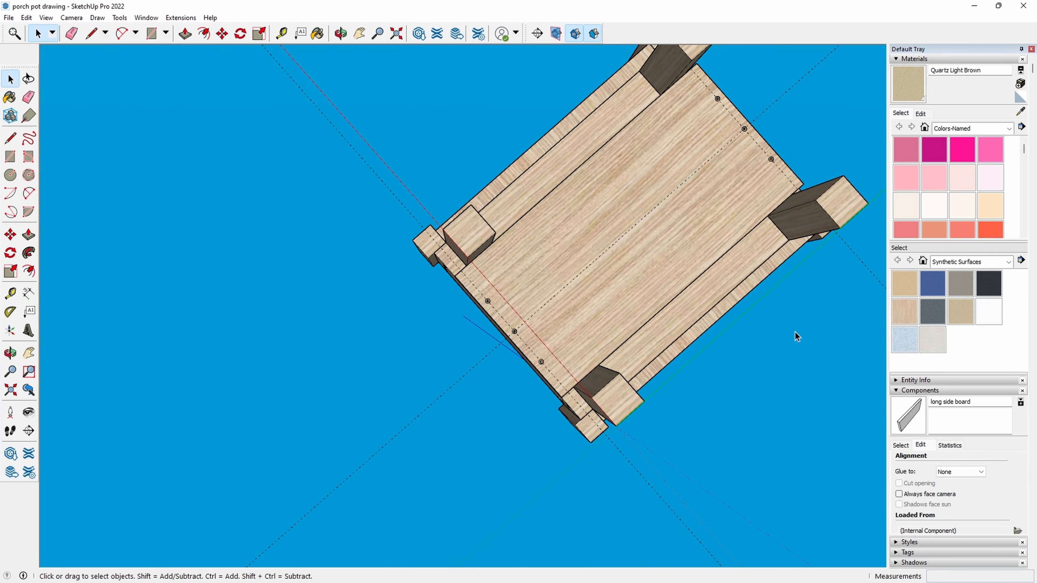
- Delete the construction guides and check the screw group in the planter's side board
{"action": "middle_click_drag", "start_coordinate": [797, 337], "coordinate": [688, 259]}
{"action": "middle_click_drag", "start_coordinate": [380, 333], "coordinate": [650, 370]}
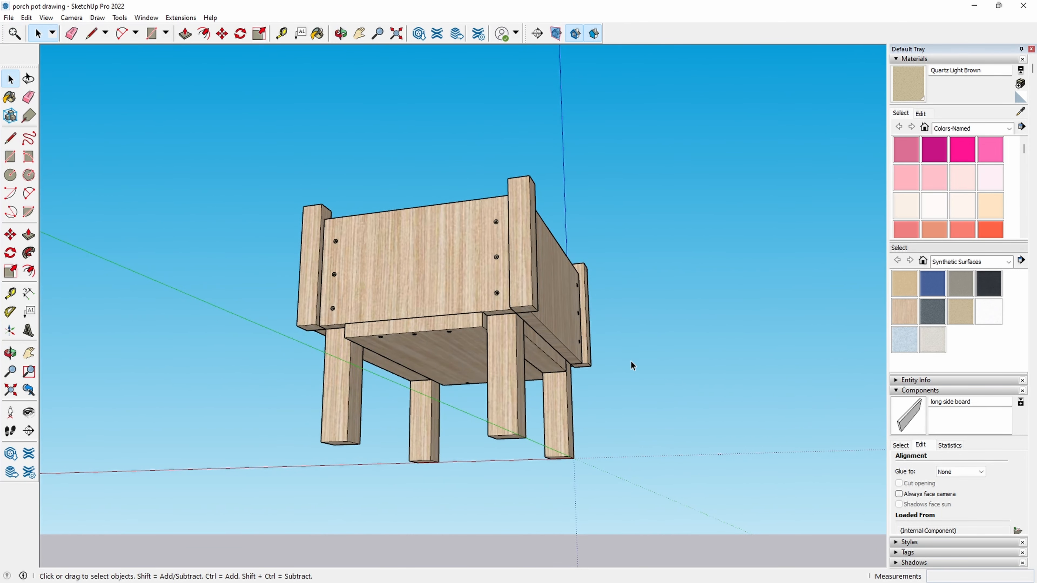
{"action": "left_click", "coordinate": [497, 295]}
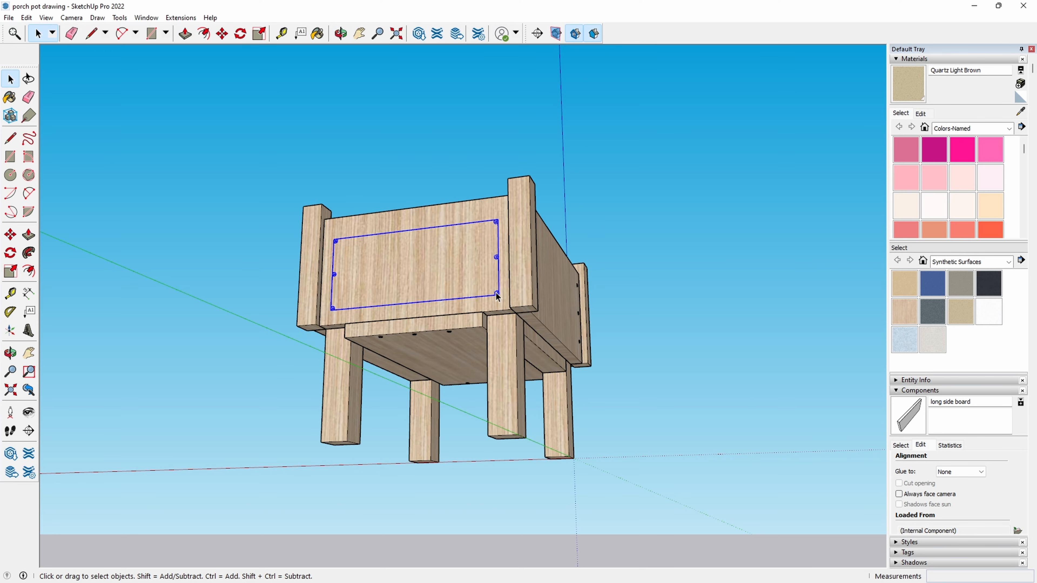
{"action": "left_click", "coordinate": [763, 442]}
- Select the entire planter with all its boards, legs, trim and screws
{"action": "middle_click_drag", "start_coordinate": [748, 431], "coordinate": [542, 286]}
{"action": "key", "text": "space"}
{"action": "left_click_drag", "start_coordinate": [205, 142], "coordinate": [706, 547]}
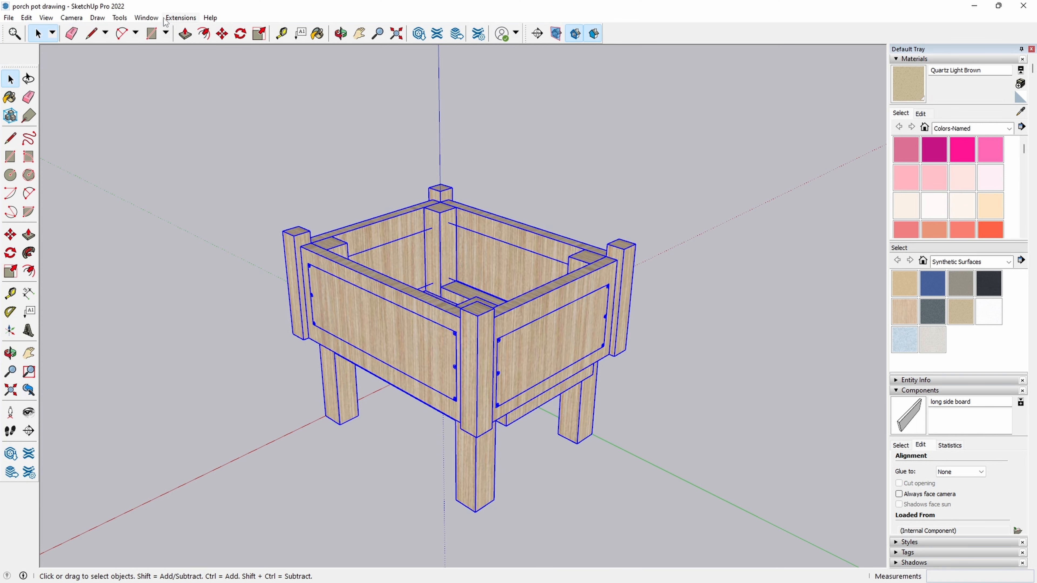
- Open the OpenCutList extension and set the Quartz Light Brown material's type to Hardware
{"action": "left_click", "coordinate": [181, 18]}
{"action": "mouse_move", "coordinate": [231, 69]}
{"action": "left_click", "coordinate": [303, 71]}
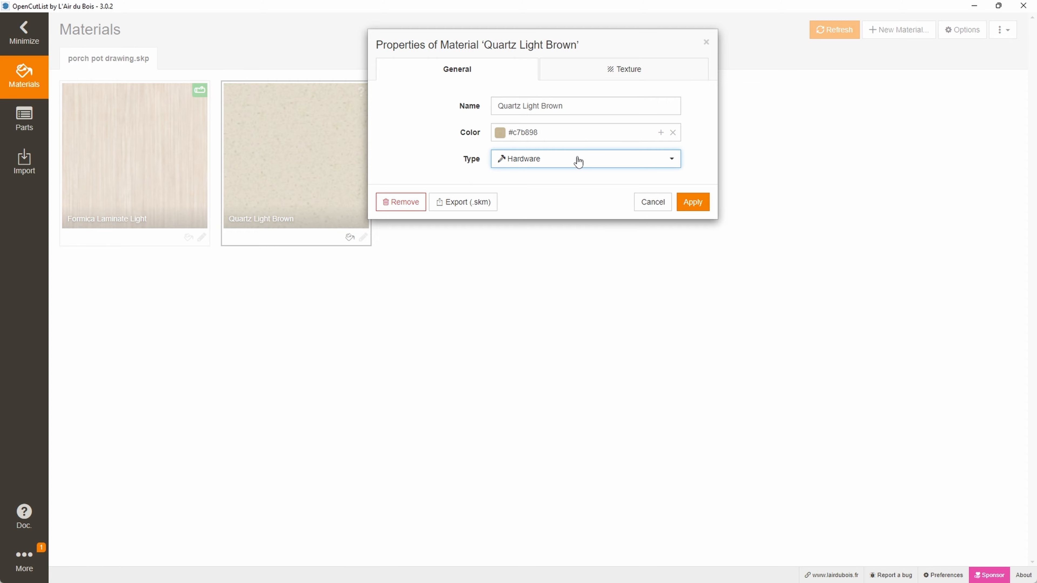
{"action": "left_click", "coordinate": [690, 202]}
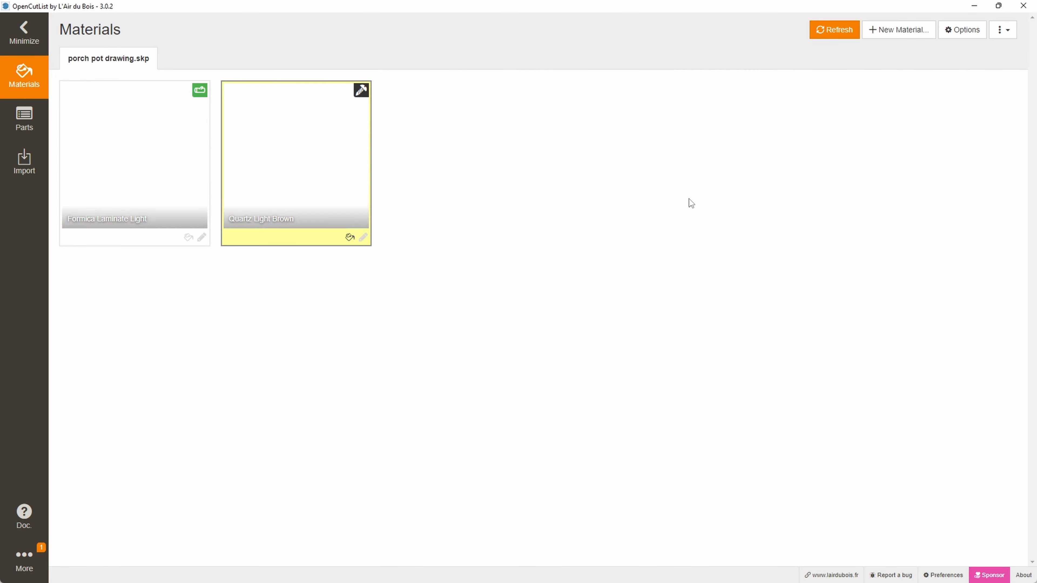
- Generate the parts list for the selected planter and review its boards and hardware
{"action": "left_click", "coordinate": [25, 119]}
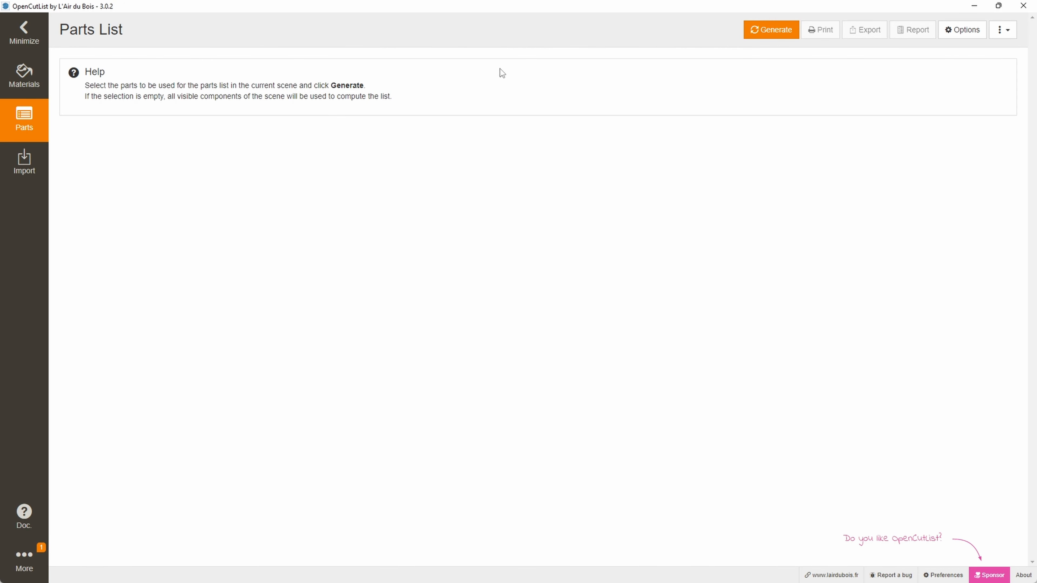
{"action": "left_click", "coordinate": [787, 30]}
{"action": "scroll", "coordinate": [236, 335], "scroll_direction": "down", "scroll_amount": 1}
{"action": "scroll", "coordinate": [237, 335], "scroll_direction": "down", "scroll_amount": 2}
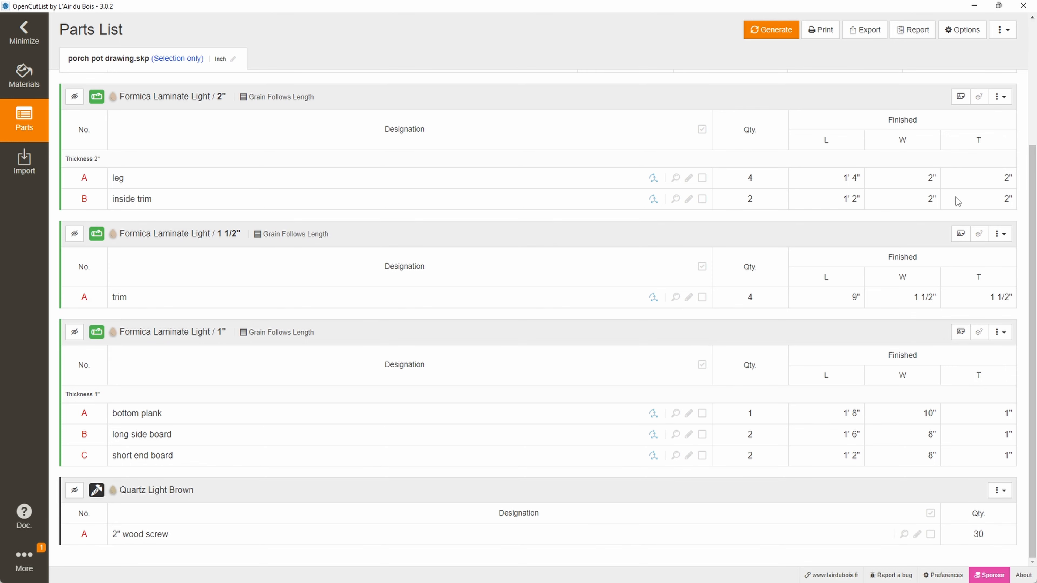
- Export the parts list as a semicolon-separated UTF-8 CSV file named porch pot drawing in the porch pot folder
{"action": "left_click", "coordinate": [869, 31]}
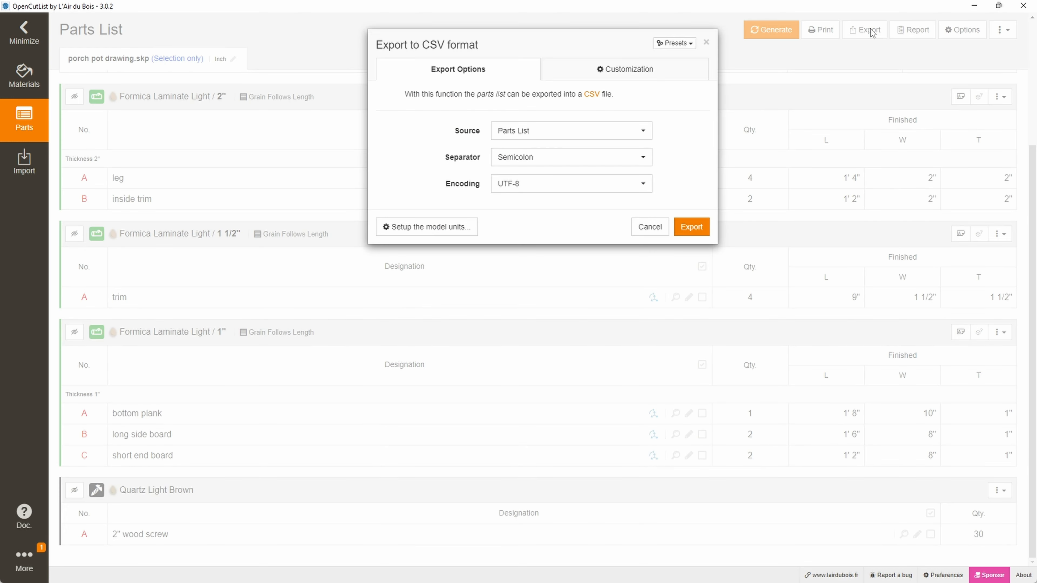
{"action": "left_click", "coordinate": [684, 225]}
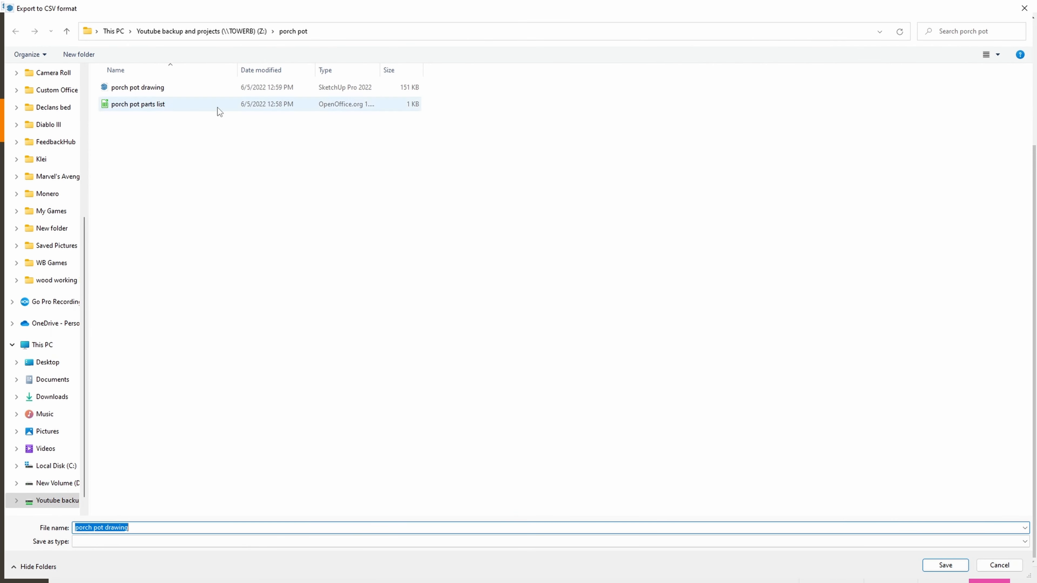
{"action": "left_click", "coordinate": [958, 565]}
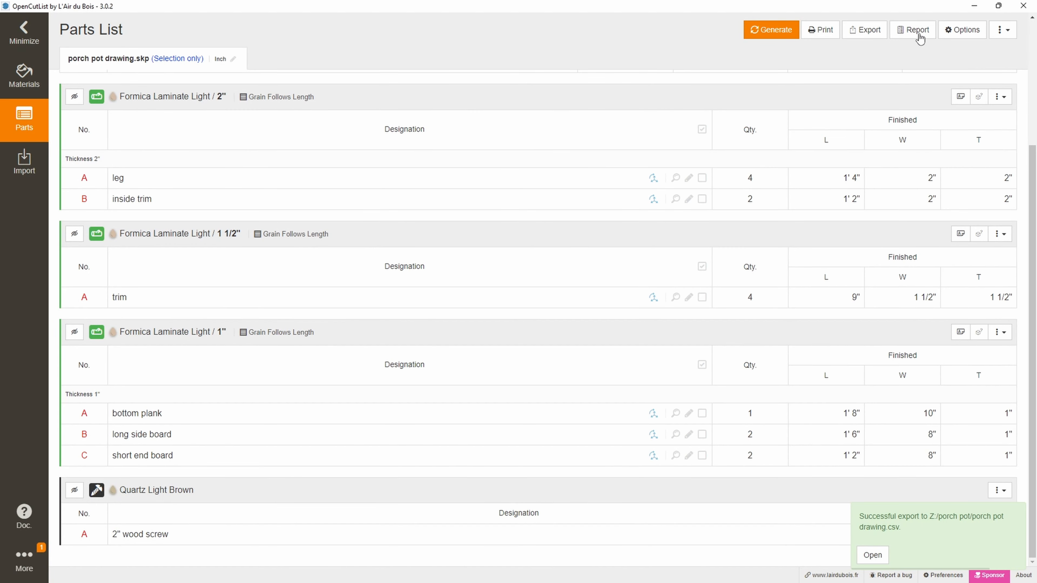
- Print the parts list to a PDF document saved in the porch pot folder on the Z: drive
{"action": "left_click", "coordinate": [815, 36]}
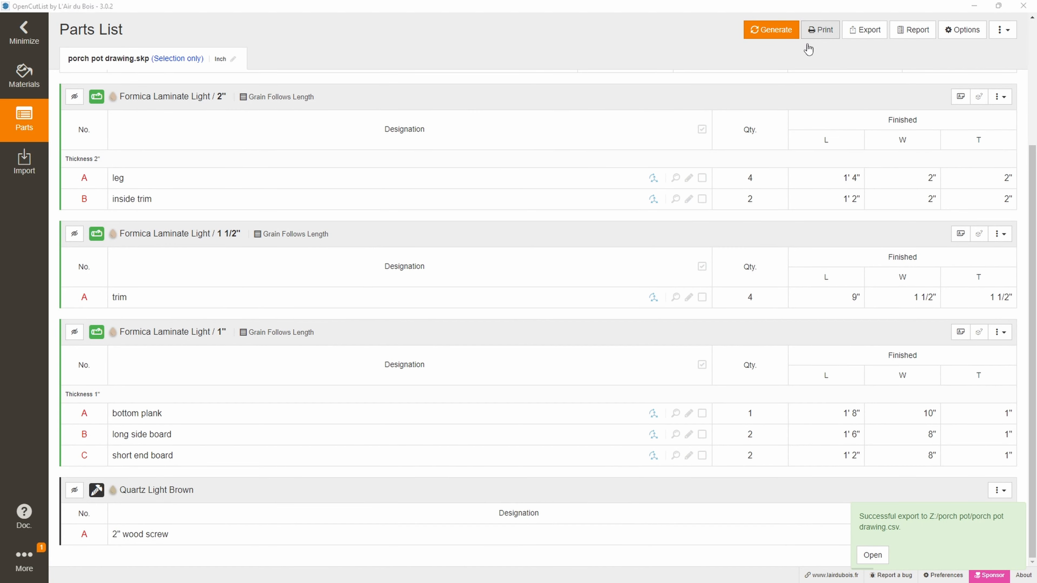
{"action": "left_click", "coordinate": [143, 241]}
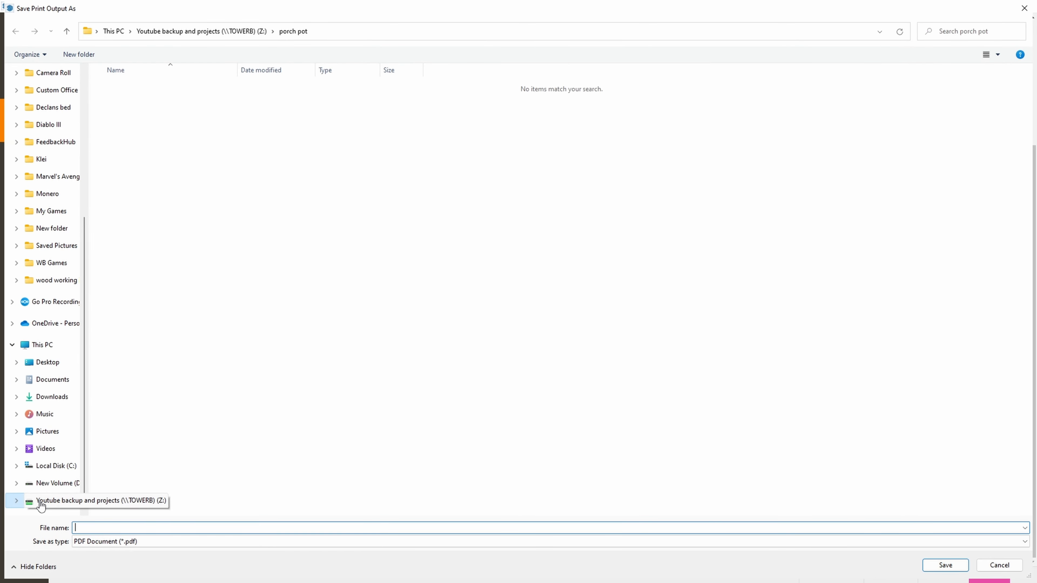
{"action": "left_click", "coordinate": [37, 500]}
{"action": "left_click", "coordinate": [128, 155]}
{"action": "double_click", "coordinate": [128, 154]}
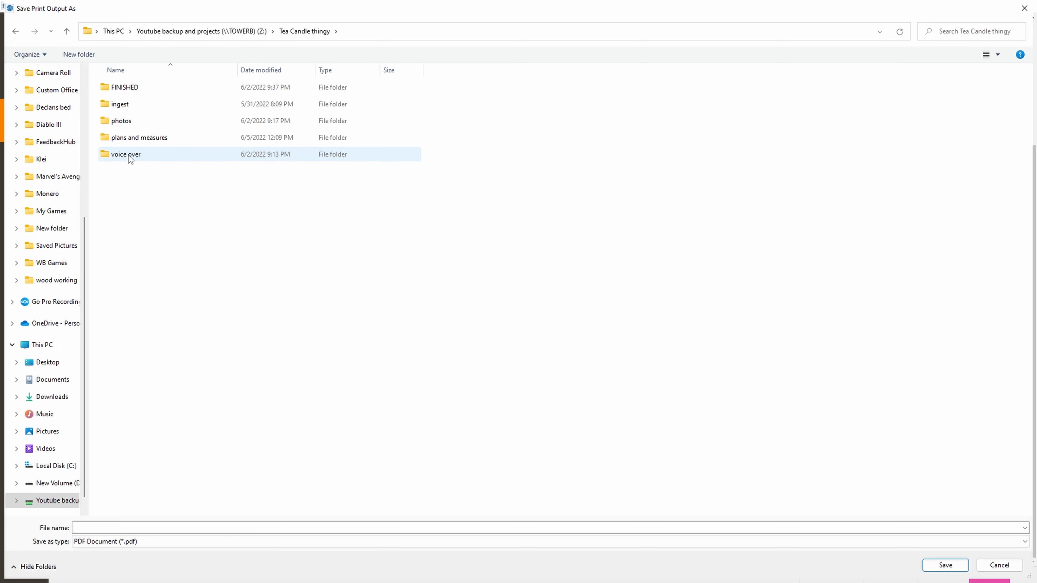
{"action": "left_click", "coordinate": [67, 31]}
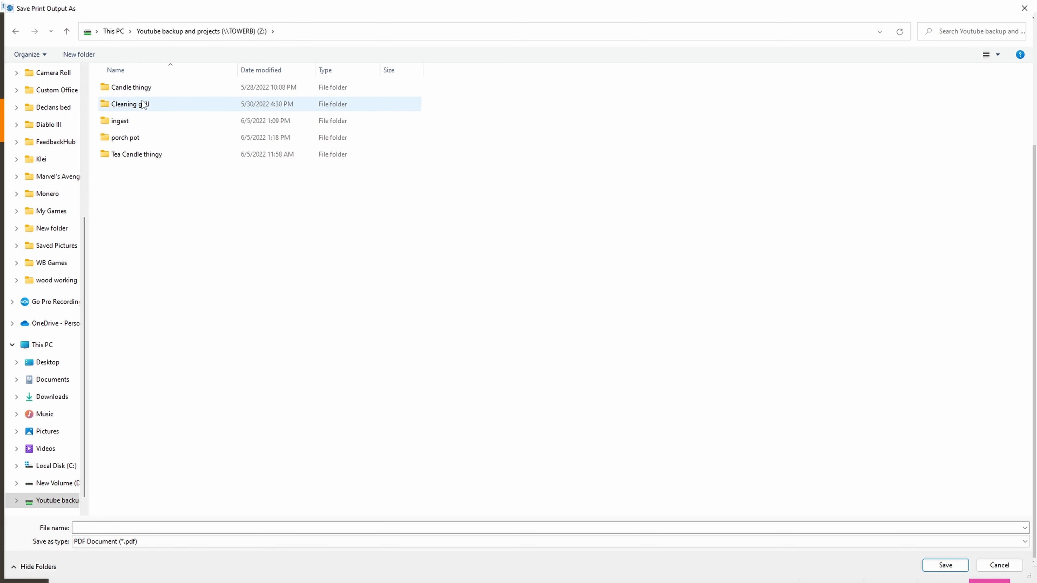
{"action": "double_click", "coordinate": [125, 137]}
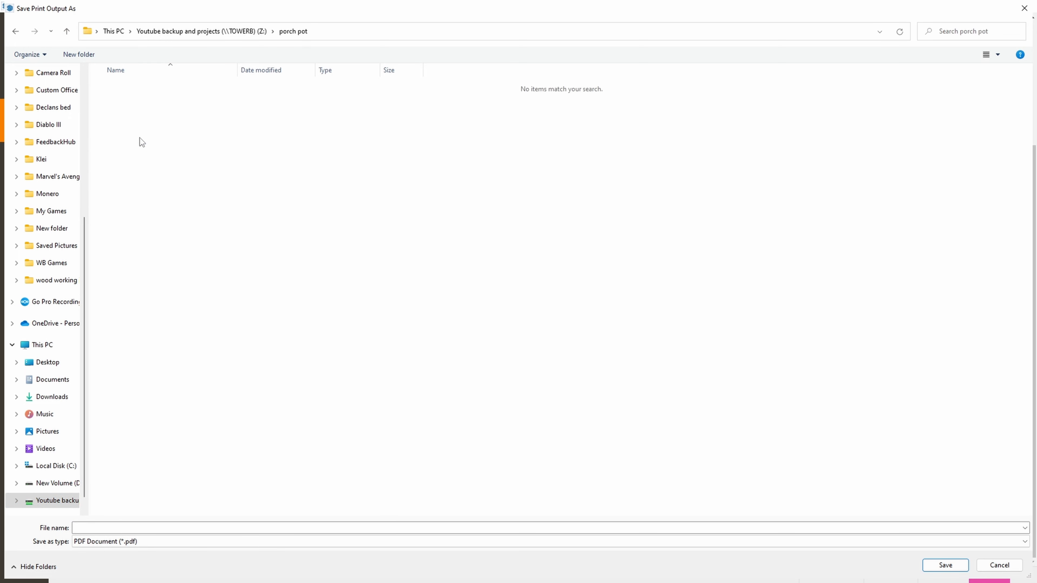
{"action": "left_click", "coordinate": [151, 527]}
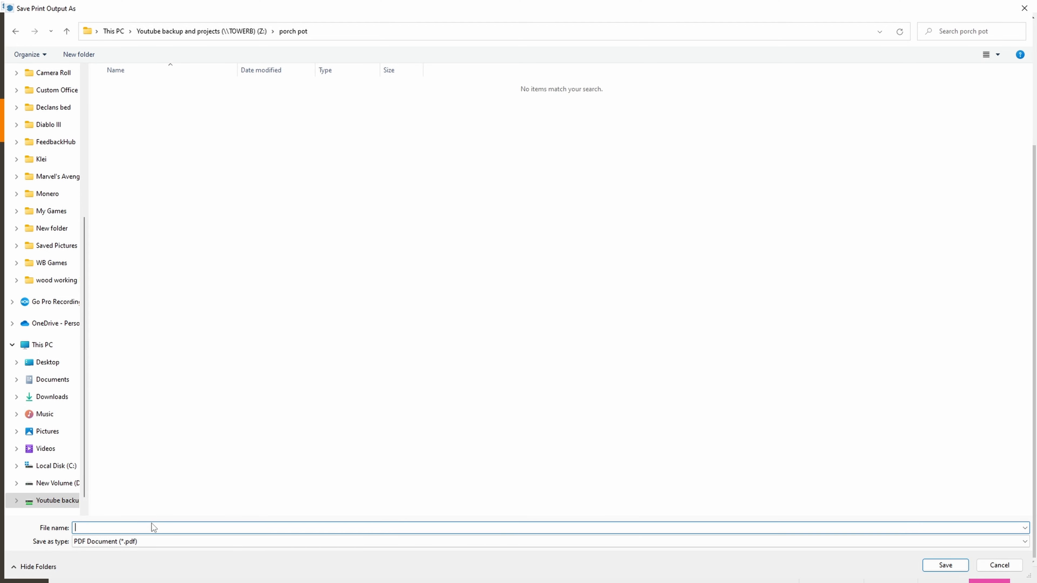
{"action": "key", "text": "Return"}
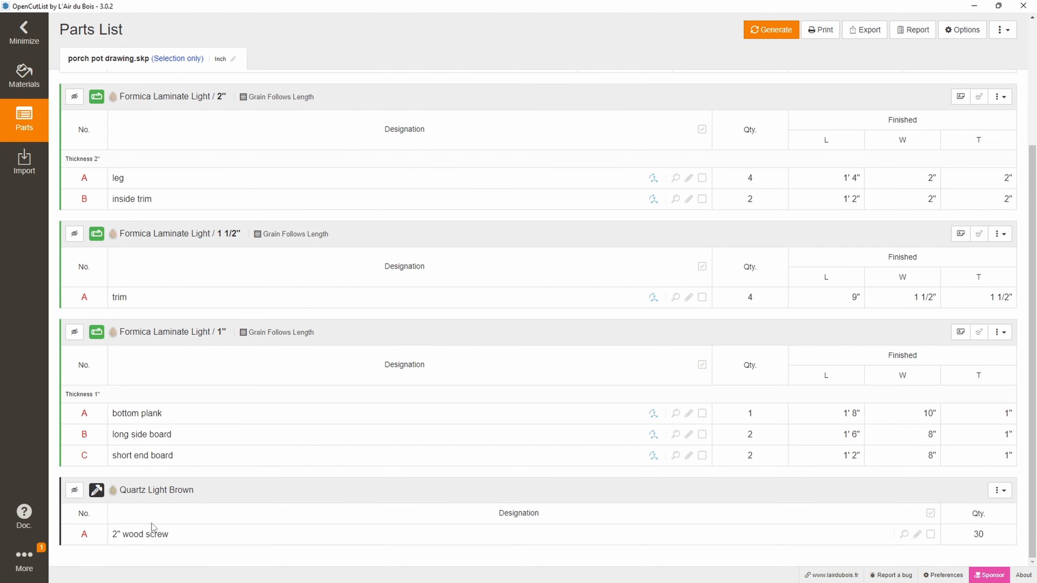
- Close OpenCutList, clear the planter selection and view the finished model
{"action": "left_click", "coordinate": [1024, 6]}
{"action": "left_click", "coordinate": [582, 268]}
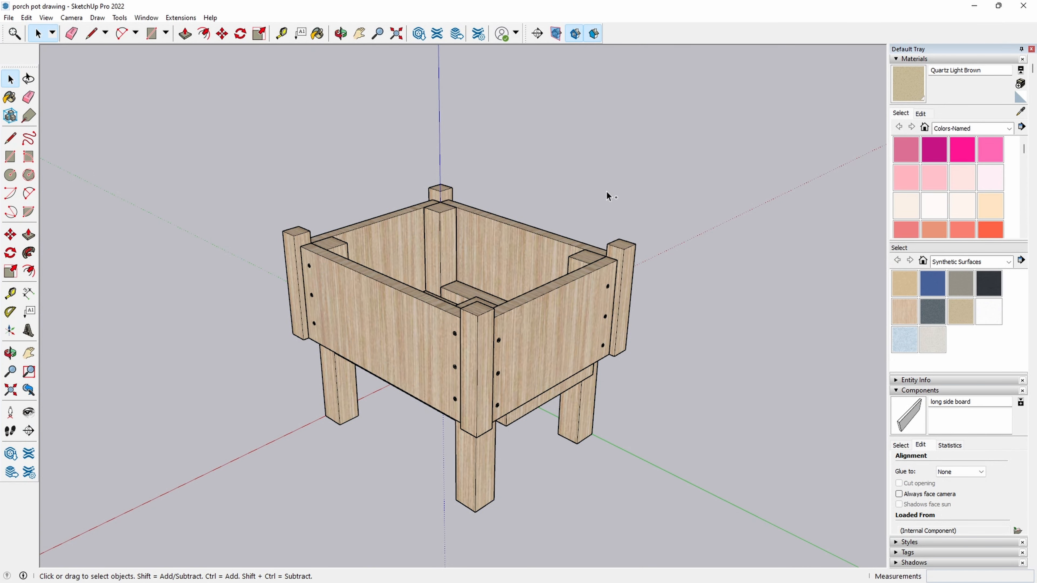
{"action": "scroll", "coordinate": [339, 346], "scroll_direction": "down", "scroll_amount": 3}
{"action": "middle_click_drag", "start_coordinate": [339, 346], "coordinate": [343, 262]}
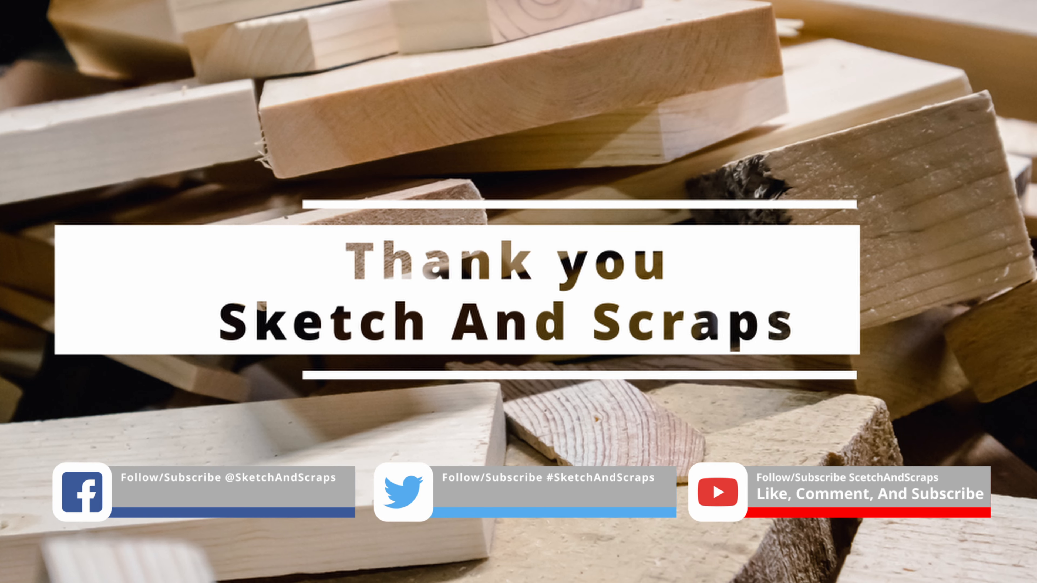